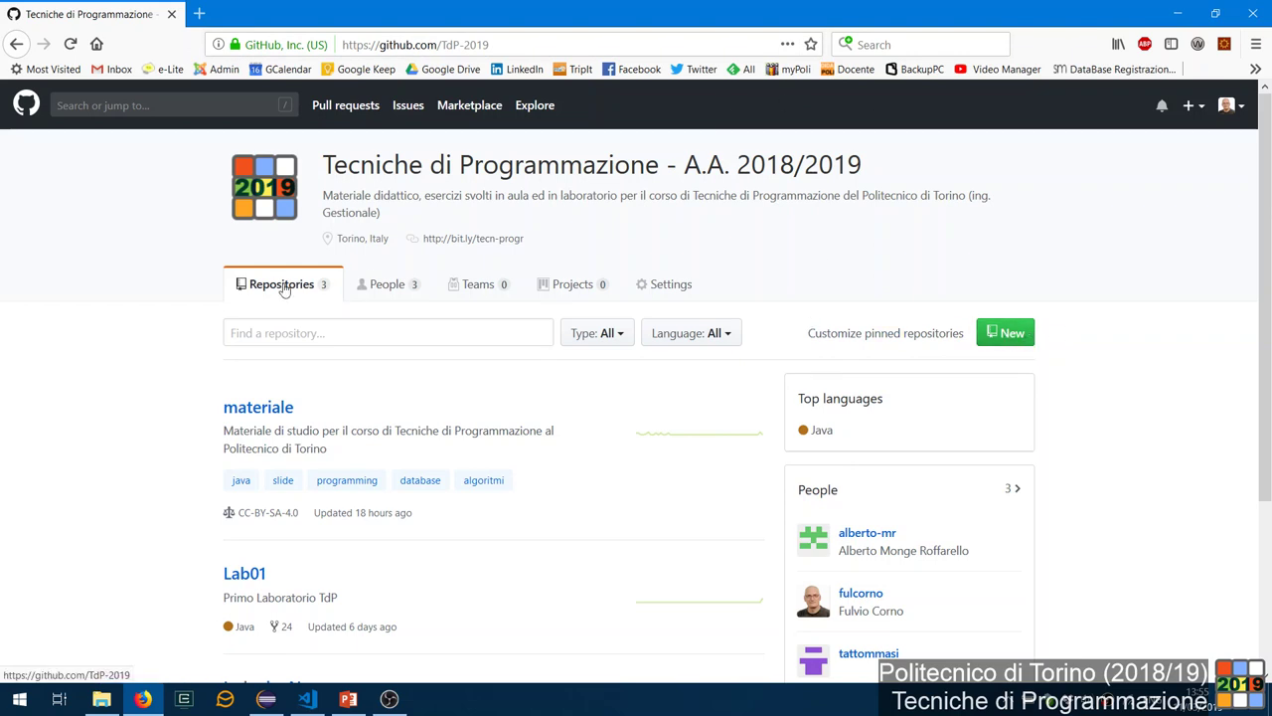
Open the personal profile in a separate browser tab and view its list of repositories.
click(1228, 107)
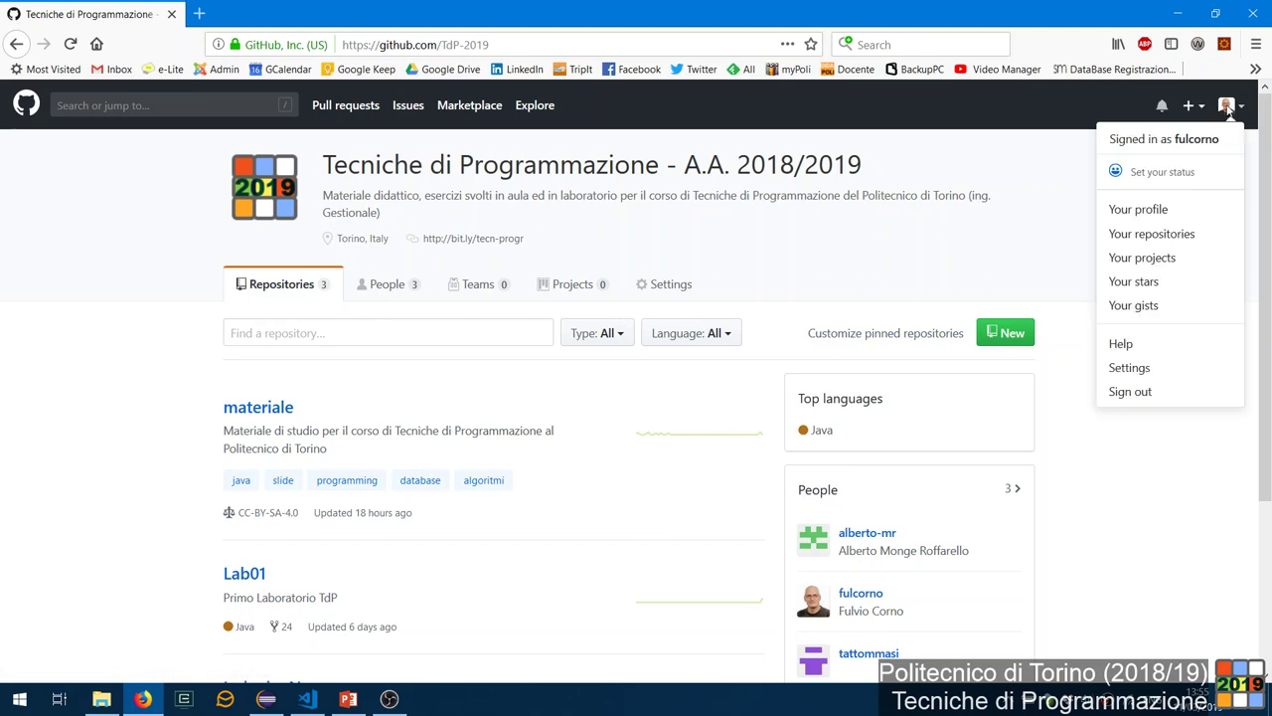
middle_click(1171, 210)
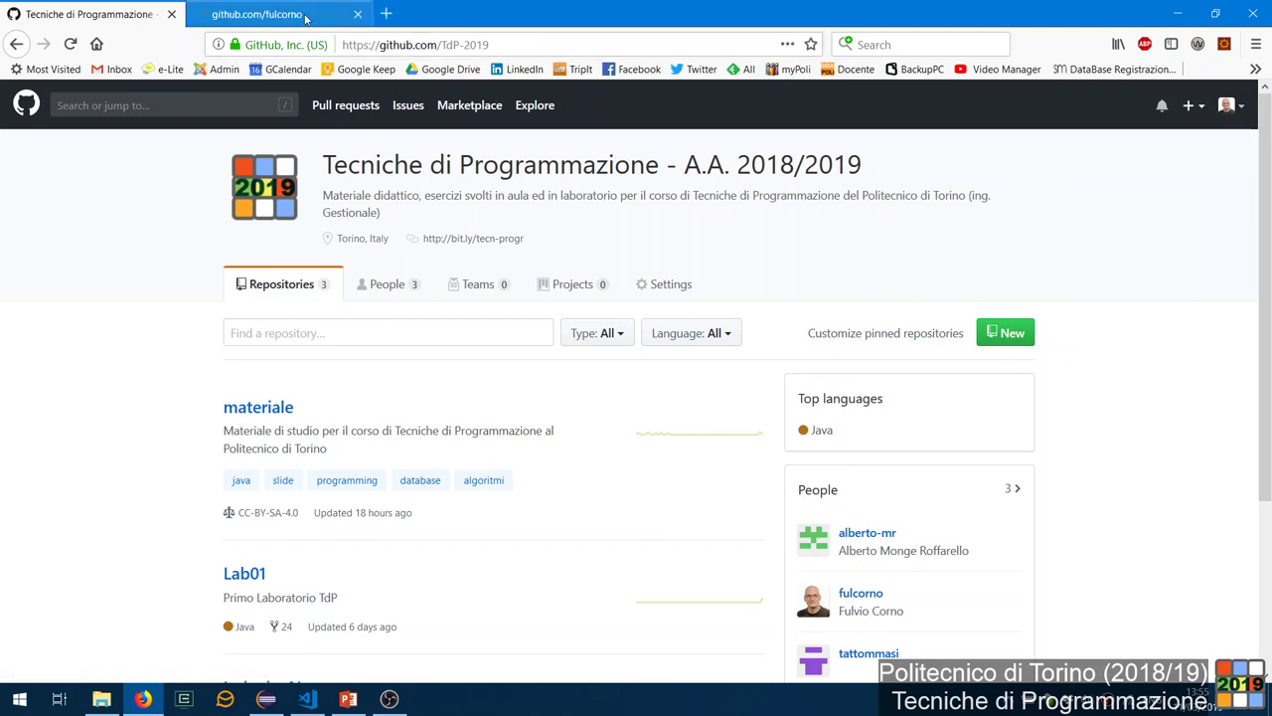
click(306, 18)
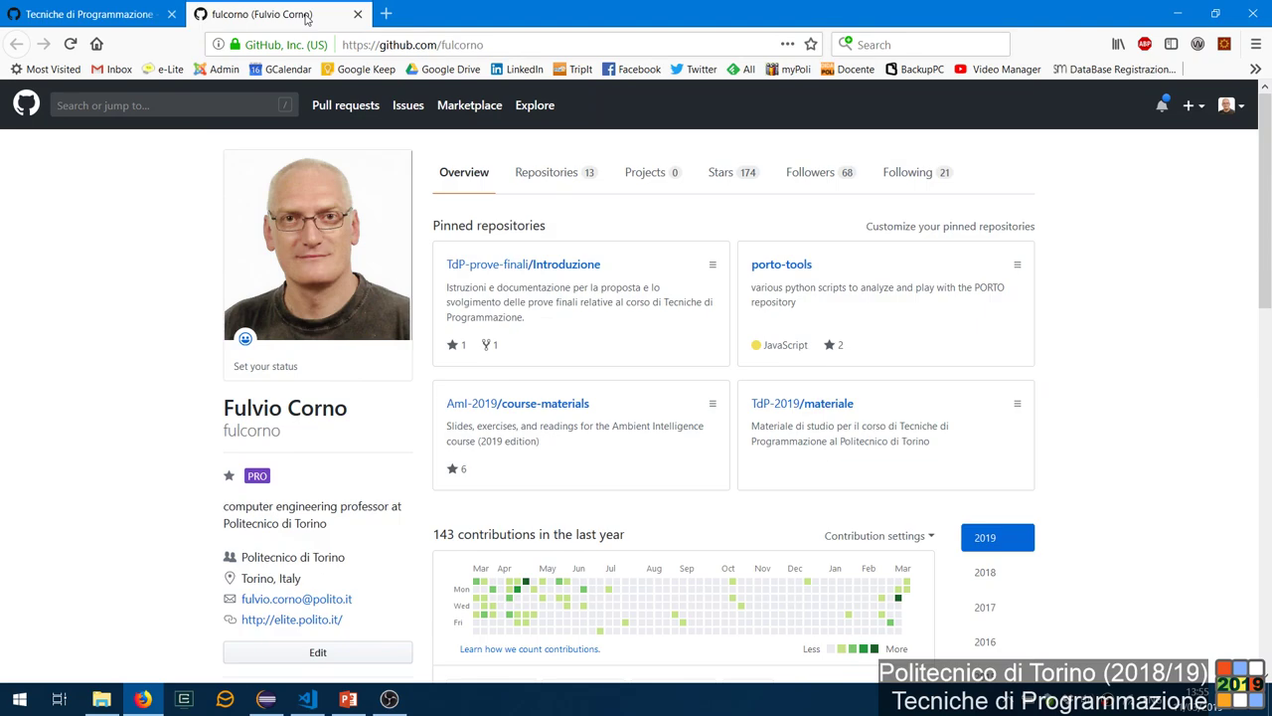
click(559, 173)
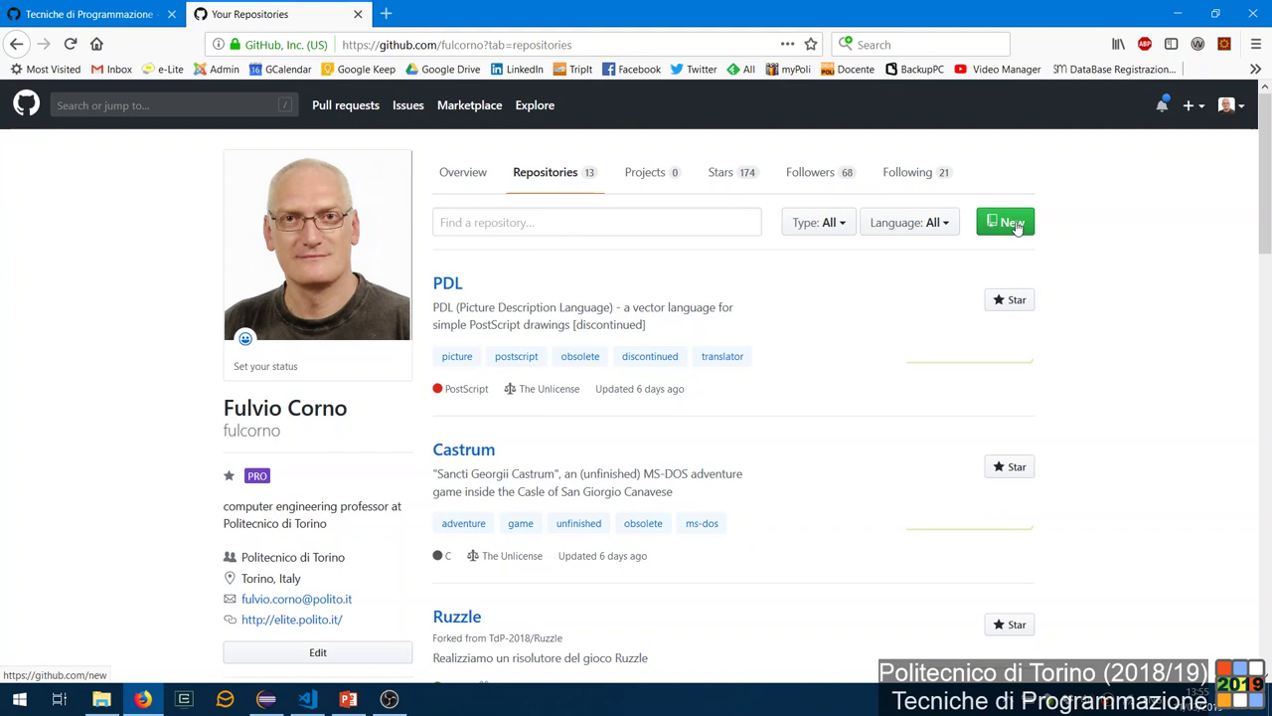
Start a new repository under the TdP-2019 organization and name it LibrettoVoti.
click(83, 15)
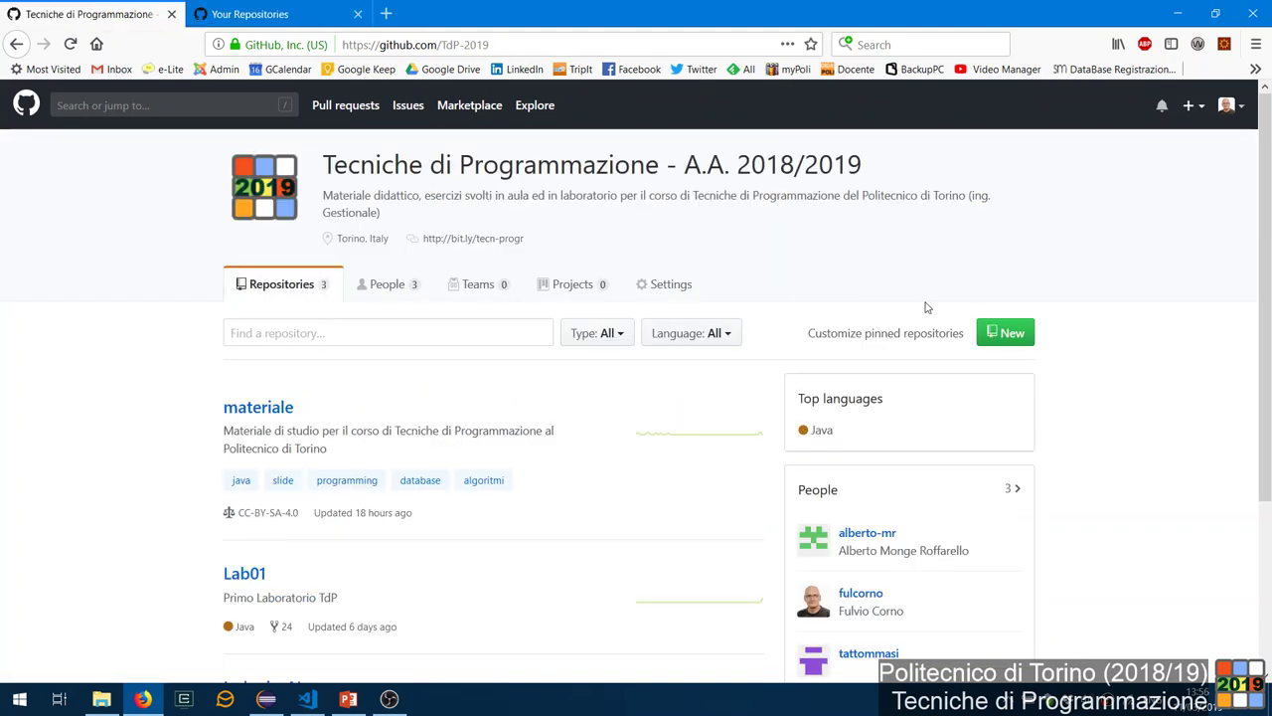
click(1023, 334)
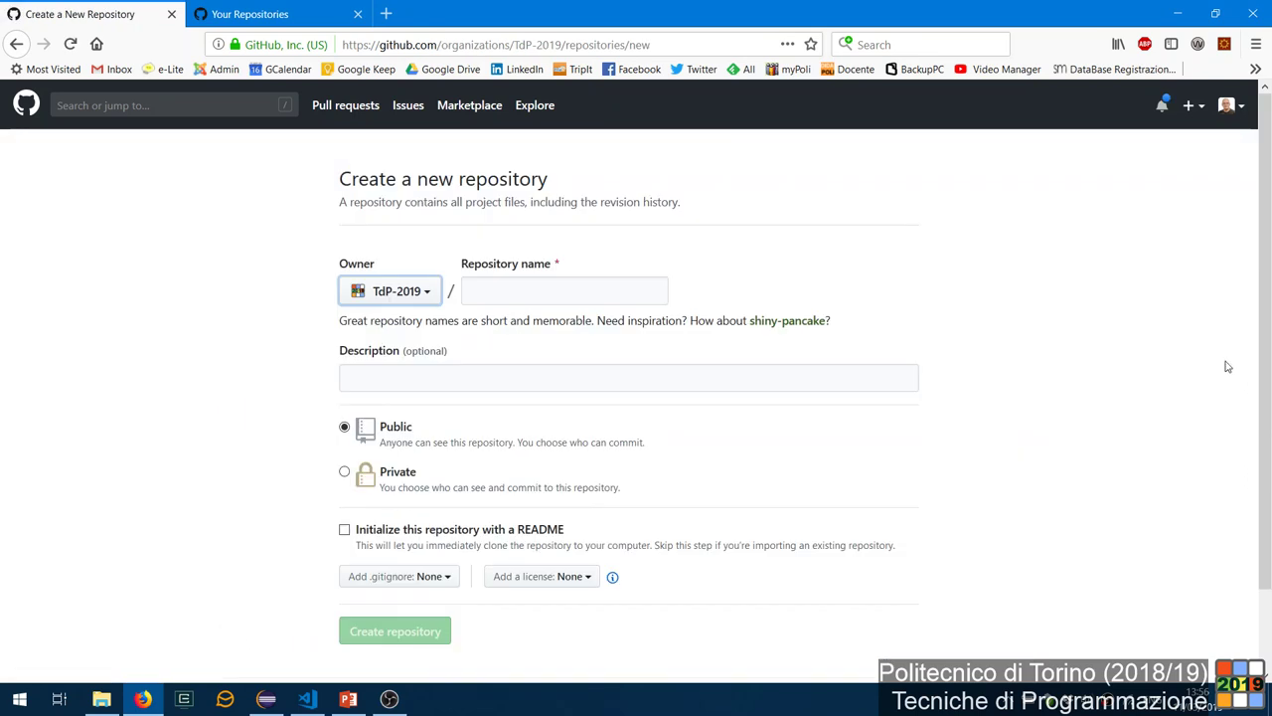
click(533, 287)
text(Libertà)
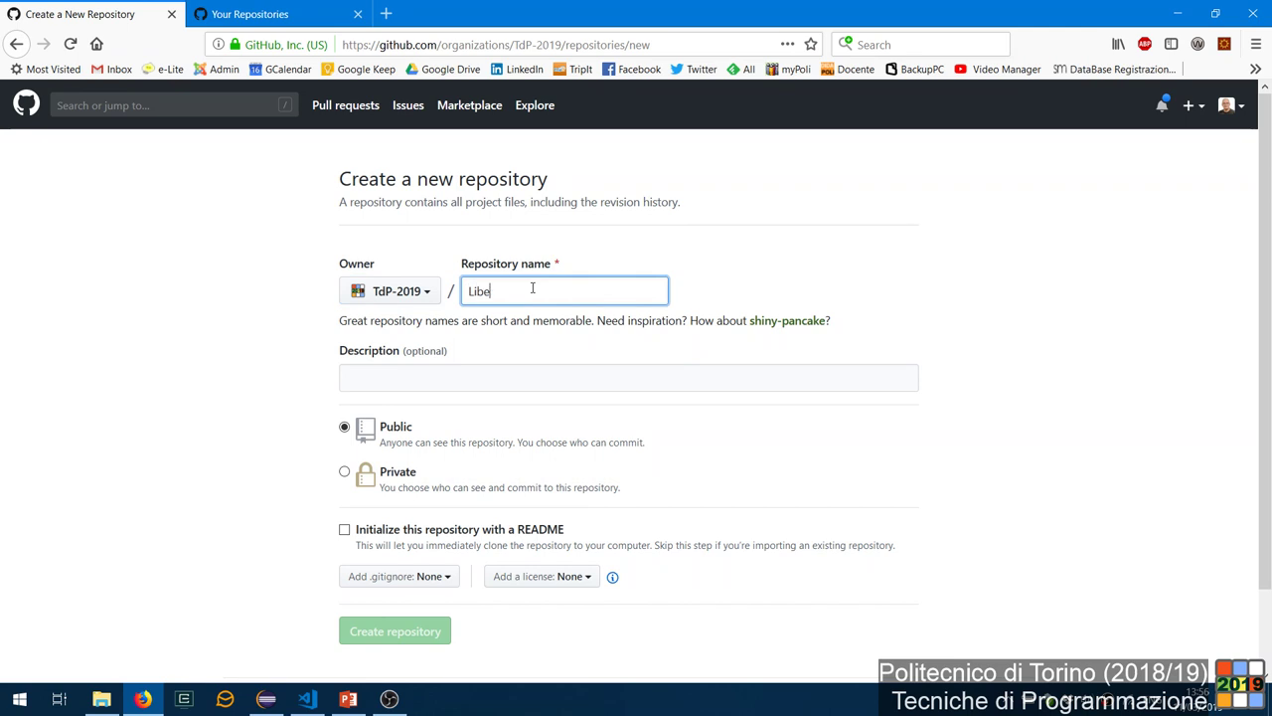
key(BackSpace)
key(BackSpace)
key(BackSpace)
key(BackSpace)
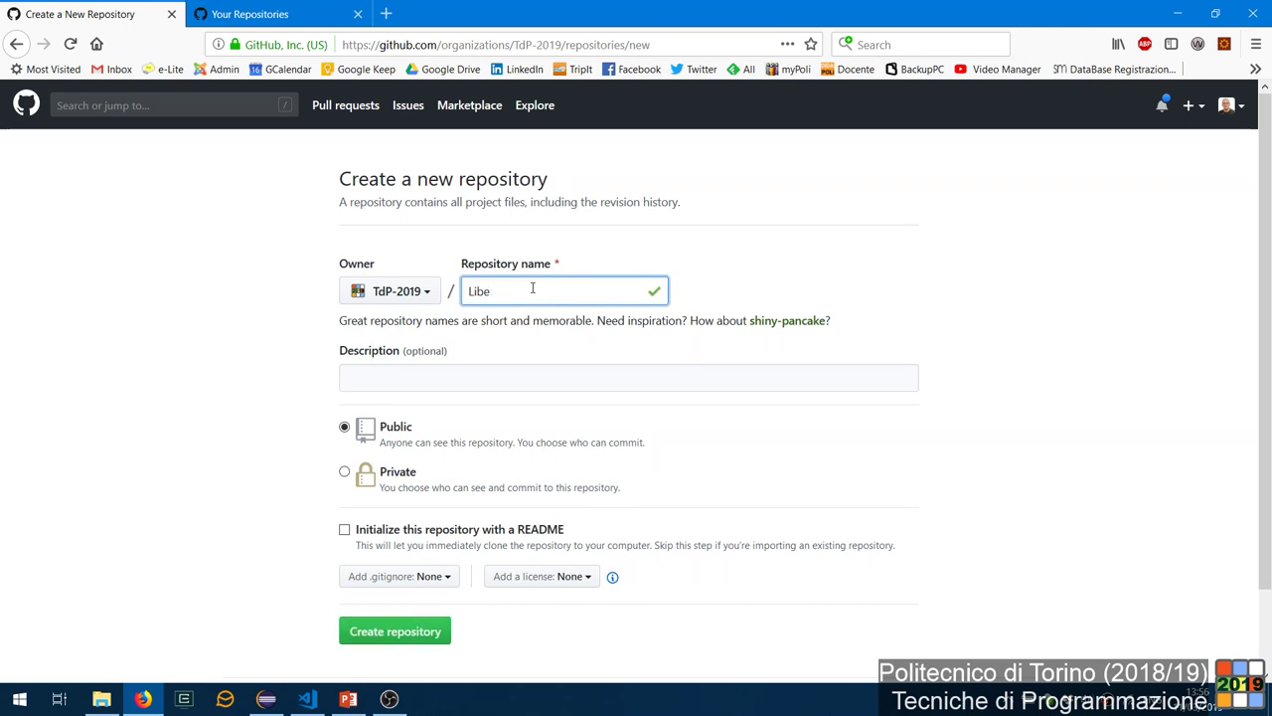
text(rettoVot)
text(i)
key(Tab)
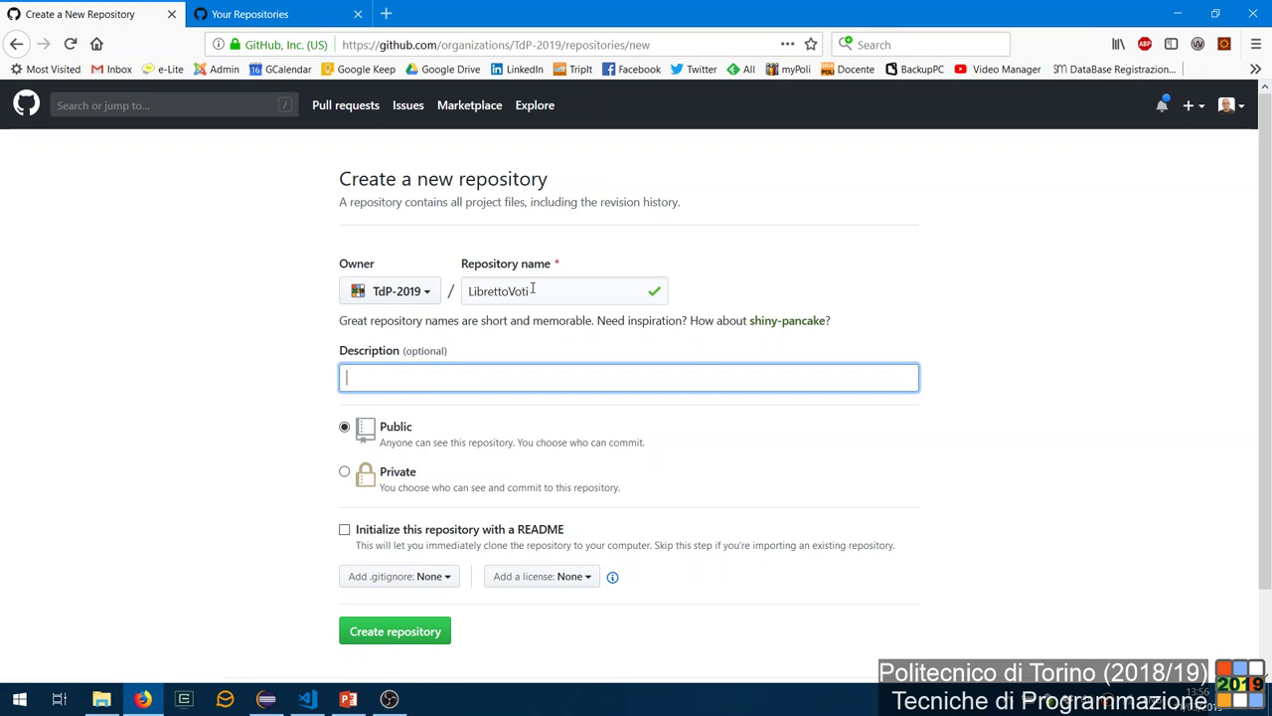
Enter the repository description: Esercizio "Libretto Voti" svolto in aula a partire dal 11/03/2019.
text(Esercizio )
text(:)
text(Libretto)
key(BackSpace)
key(BackSpace)
key(BackSpace)
key(BackSpace)
text(etto Voti" svol)
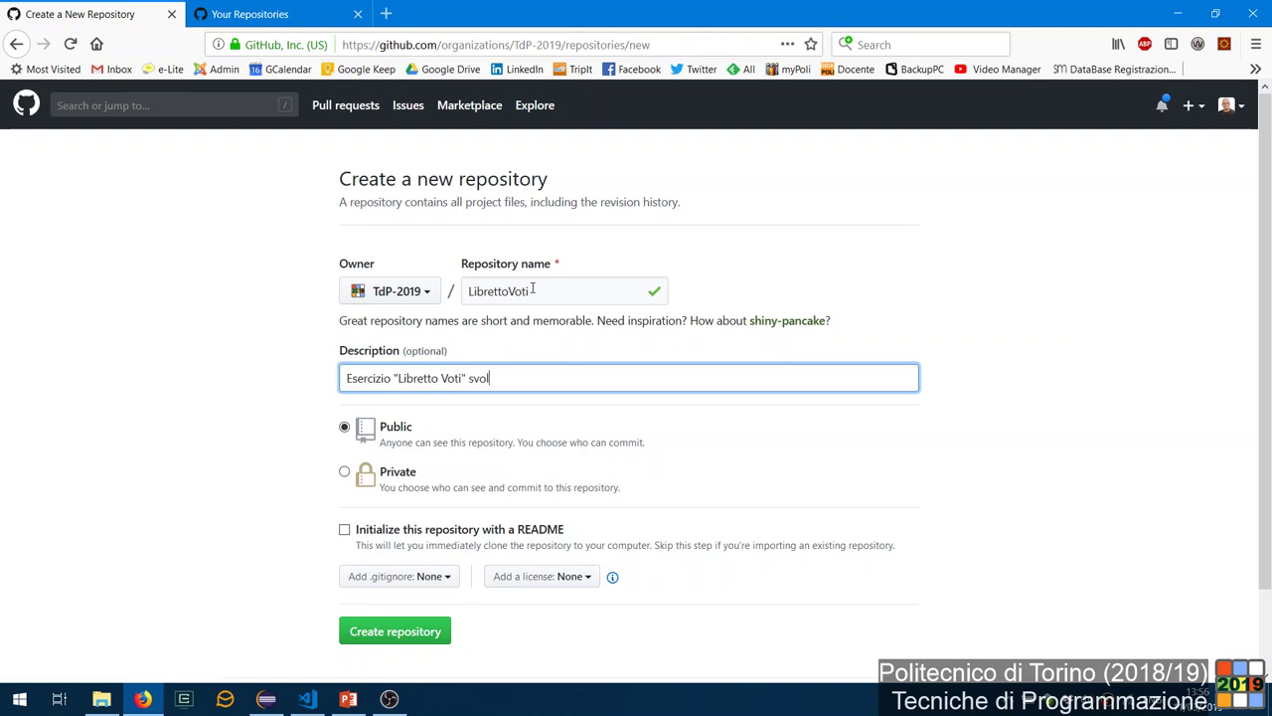
text(to in aula a partire dal 11/03.)
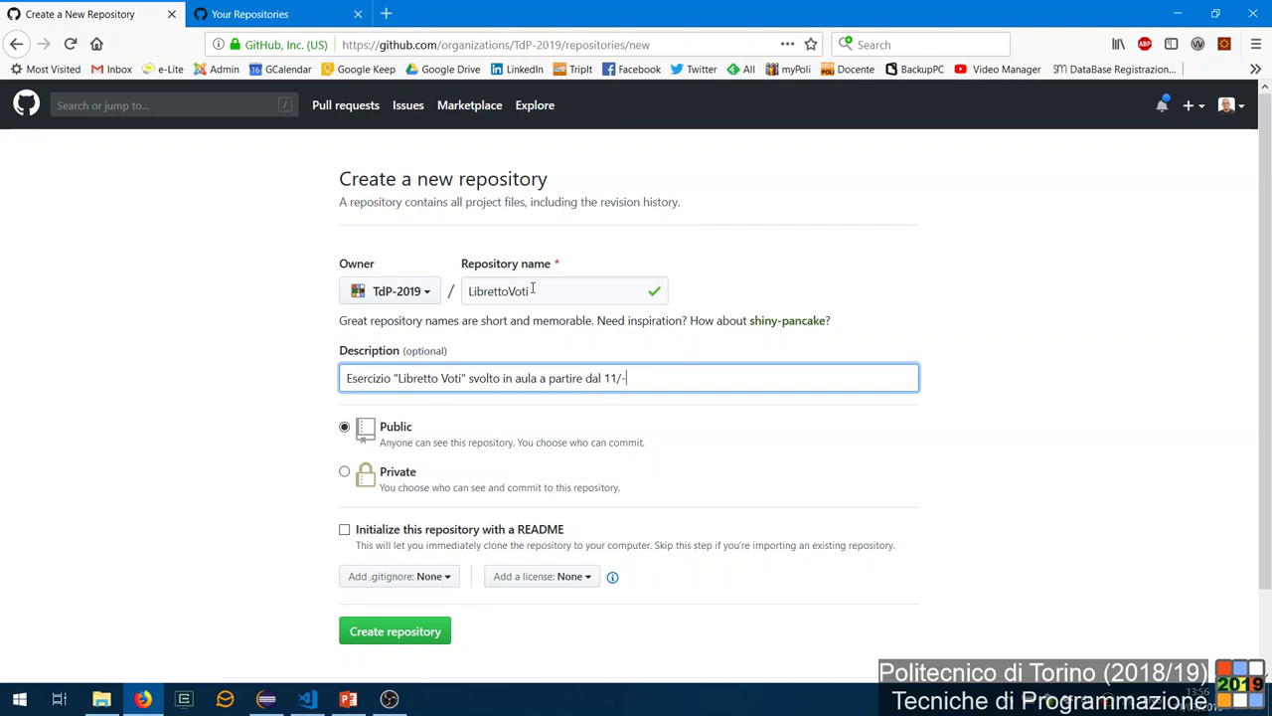
text(201)
key(BackSpace)
key(BackSpace)
key(BackSpace)
key(BackSpace)
key(BackSpace)
text(3/2019)
Choose Public visibility for the LibrettoVoti repository and create it.
click(343, 427)
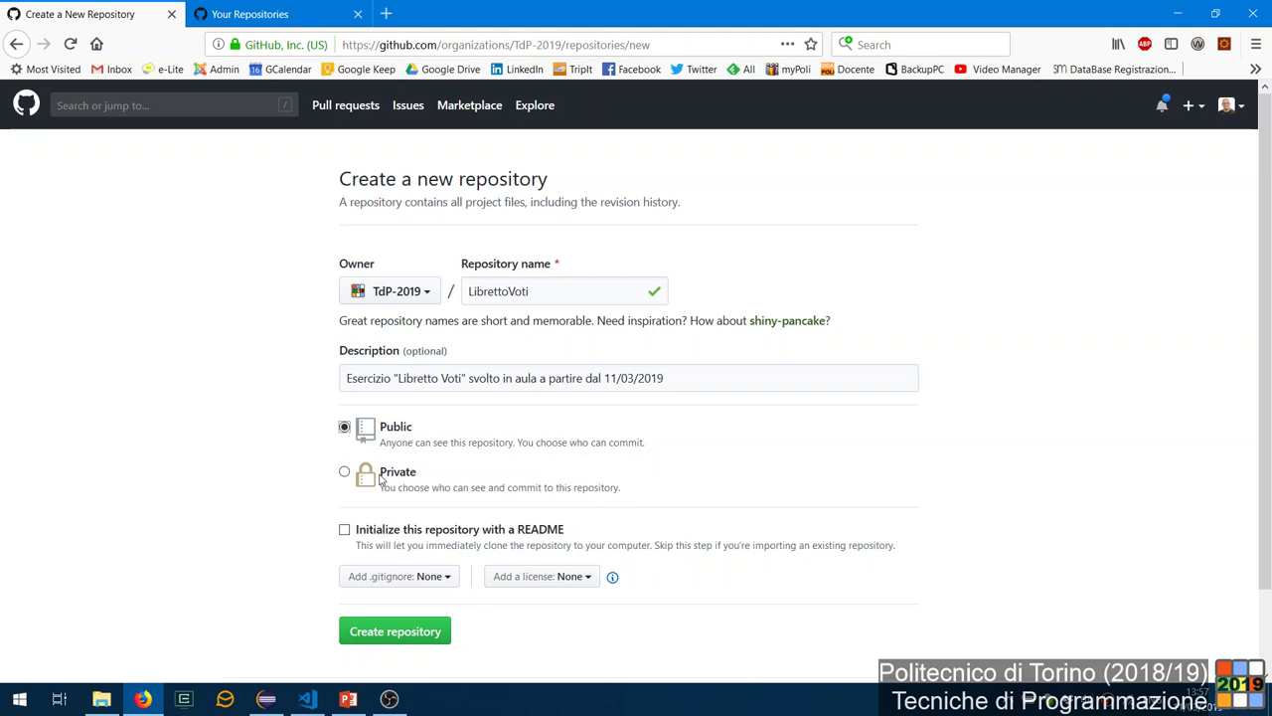
scroll(517, 498, down, 2)
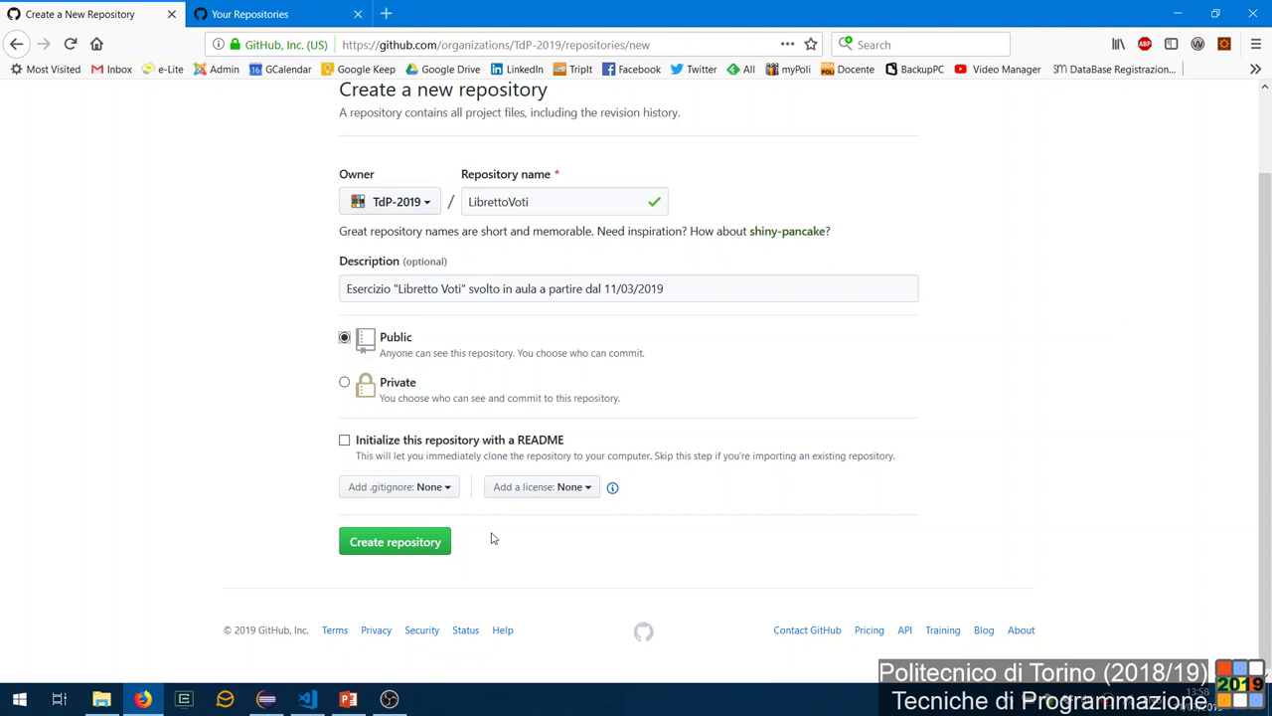
click(441, 543)
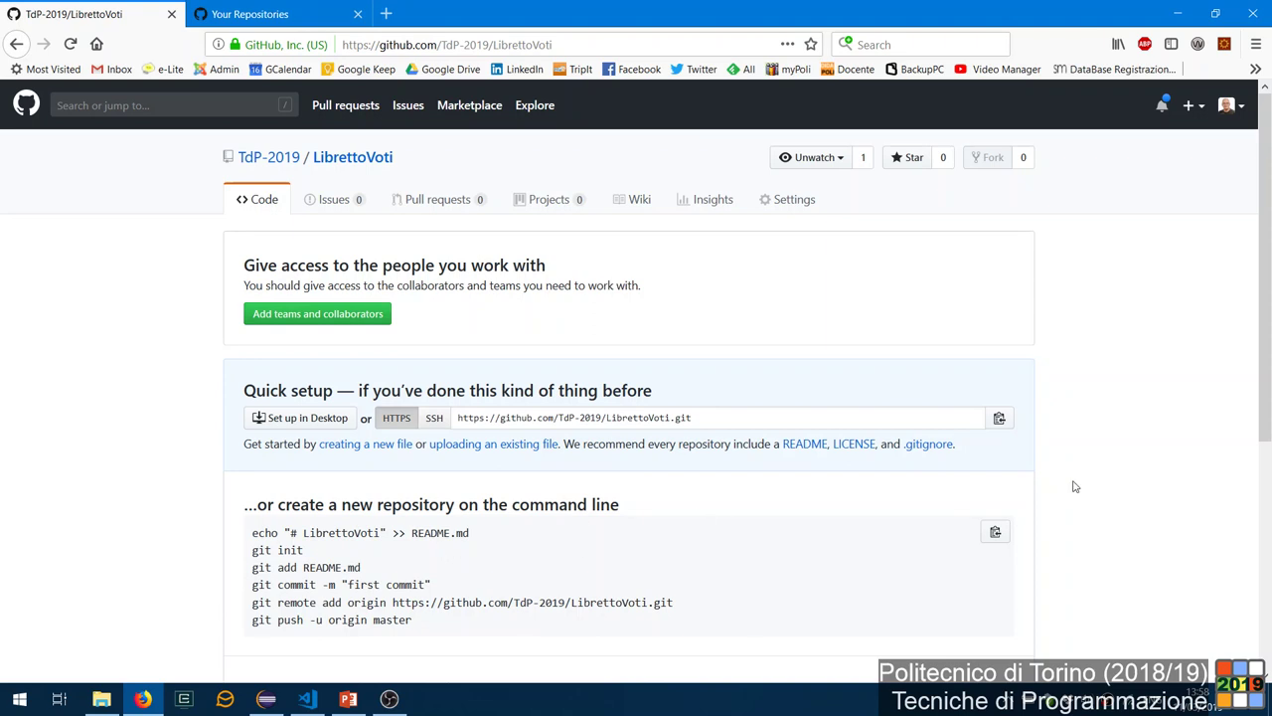
Review the new repository's setup instructions and copy its HTTPS URL to the clipboard.
scroll(1072, 484, down, 2)
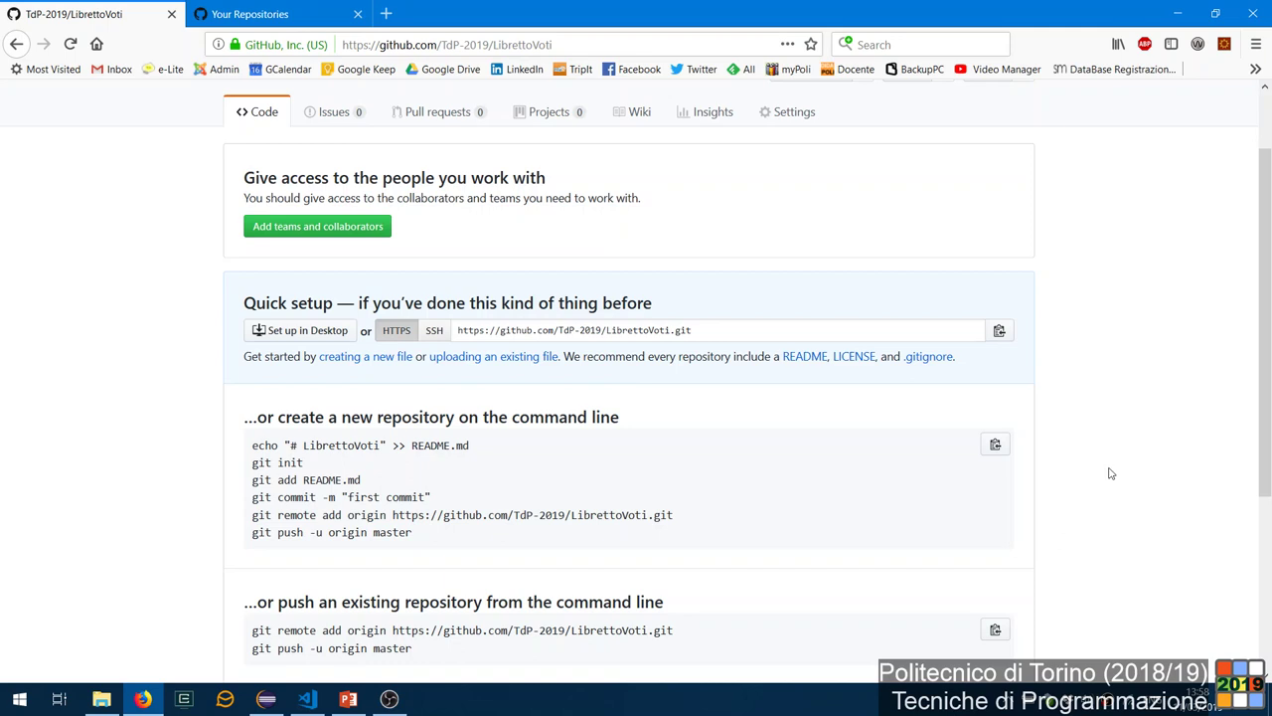
scroll(664, 213, up, 2)
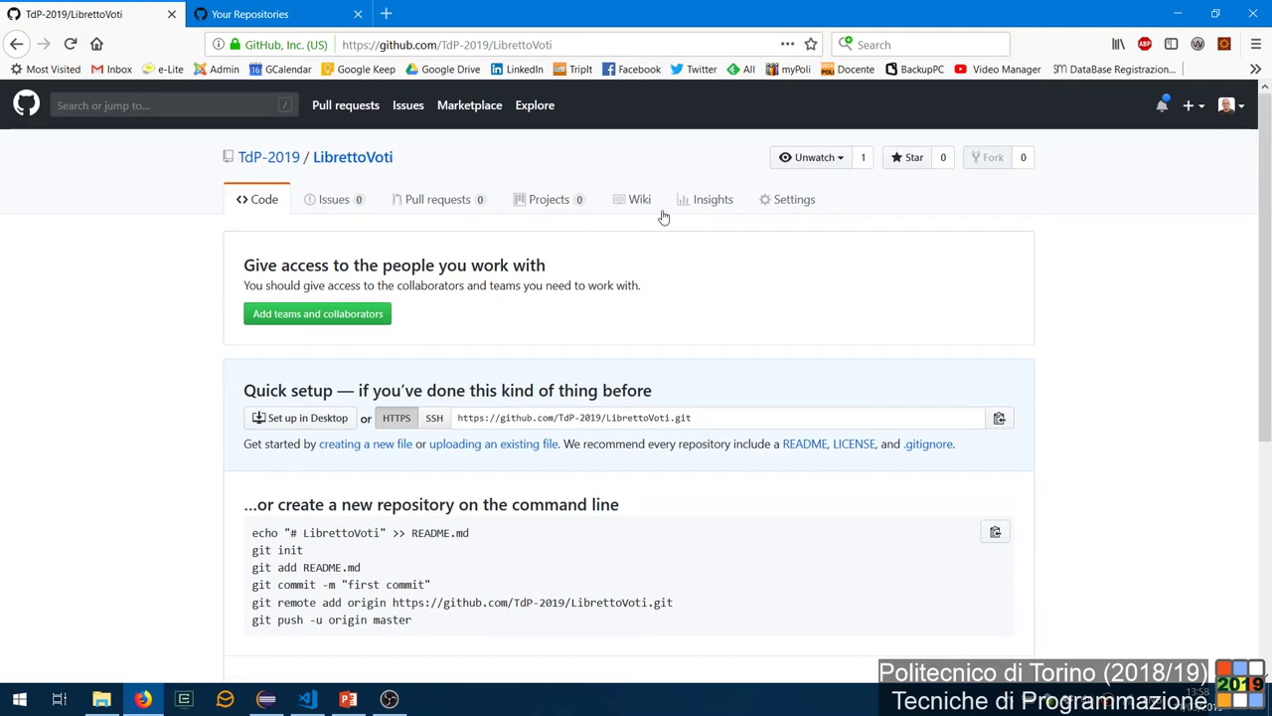
scroll(745, 307, down, 4)
scroll(746, 307, down, 3)
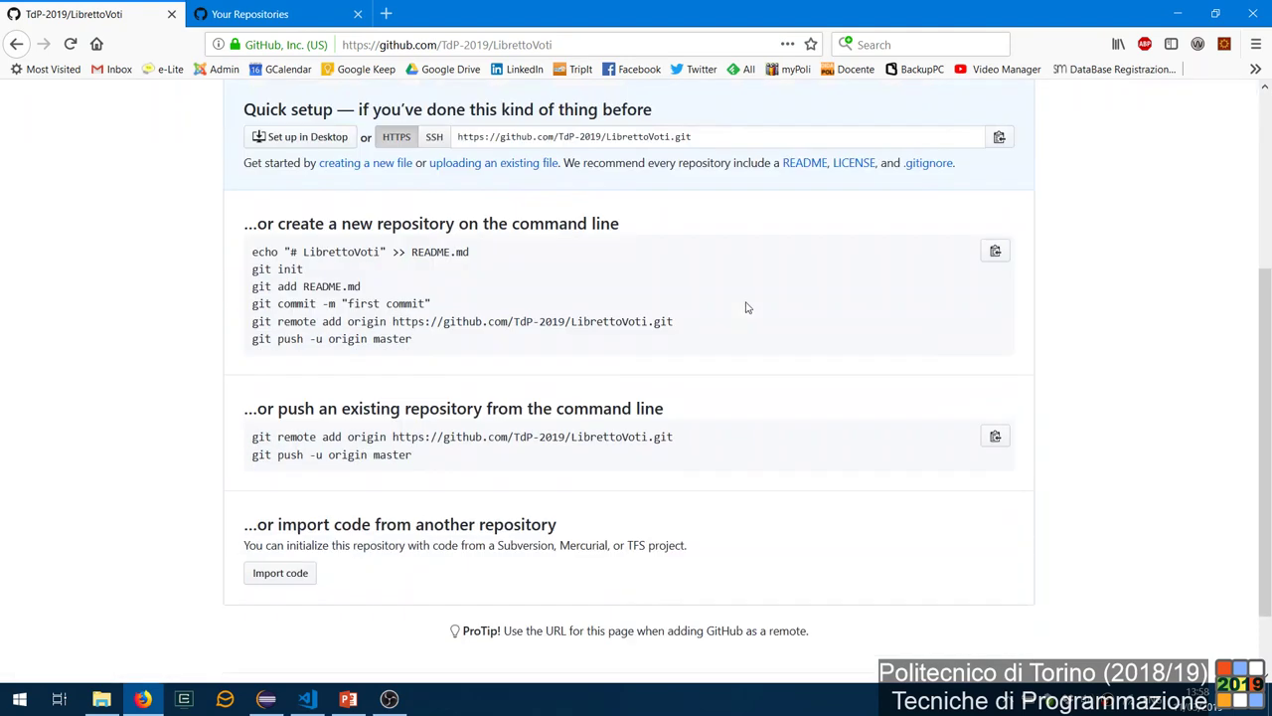
scroll(735, 335, up, 5)
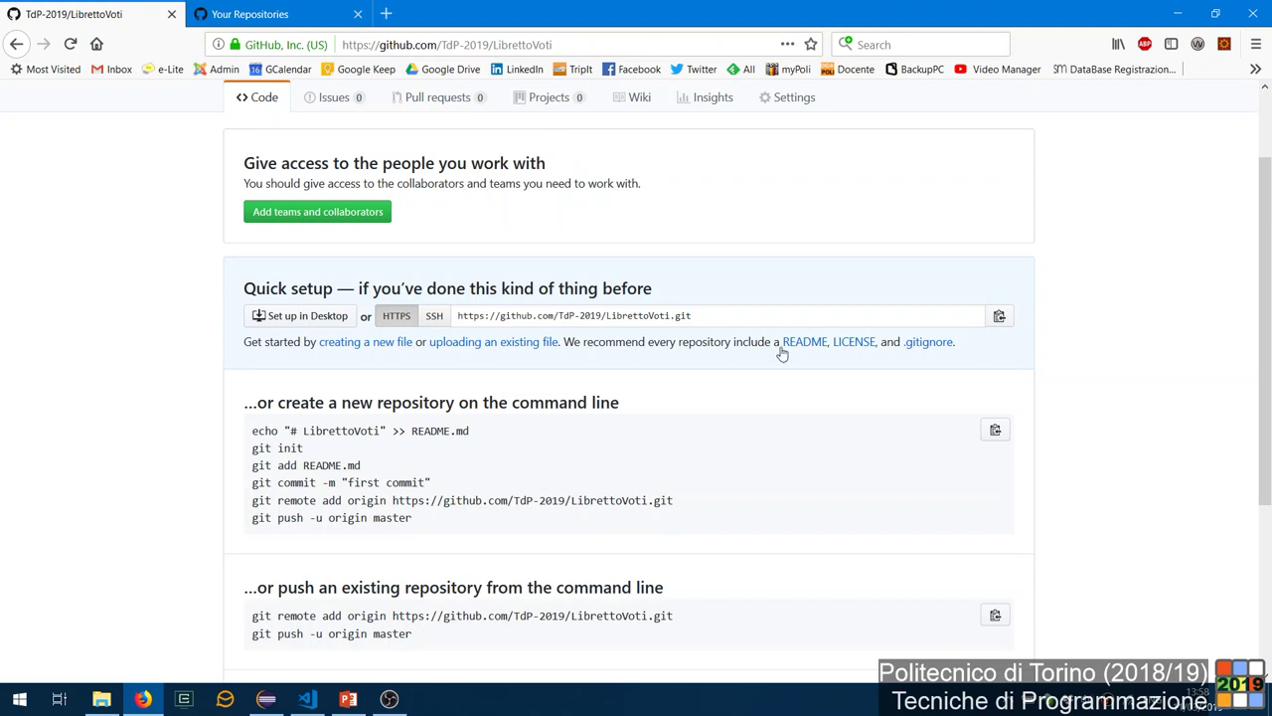
click(759, 316)
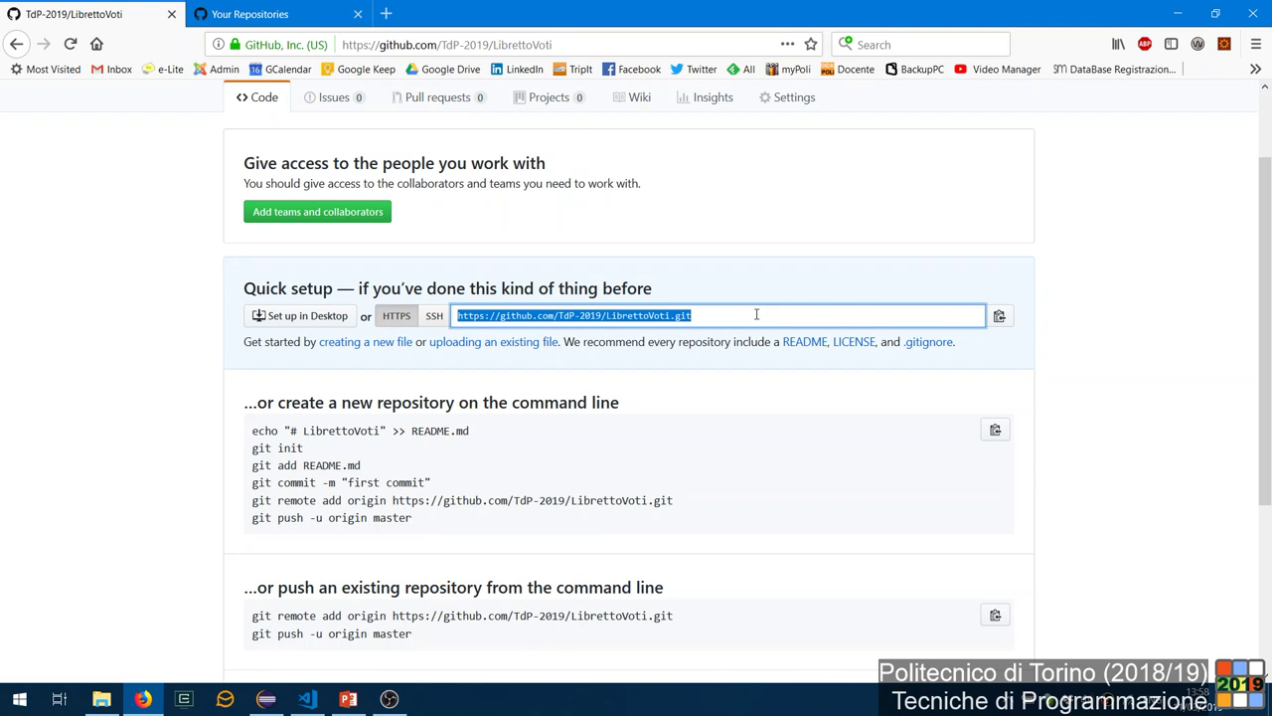
click(756, 314)
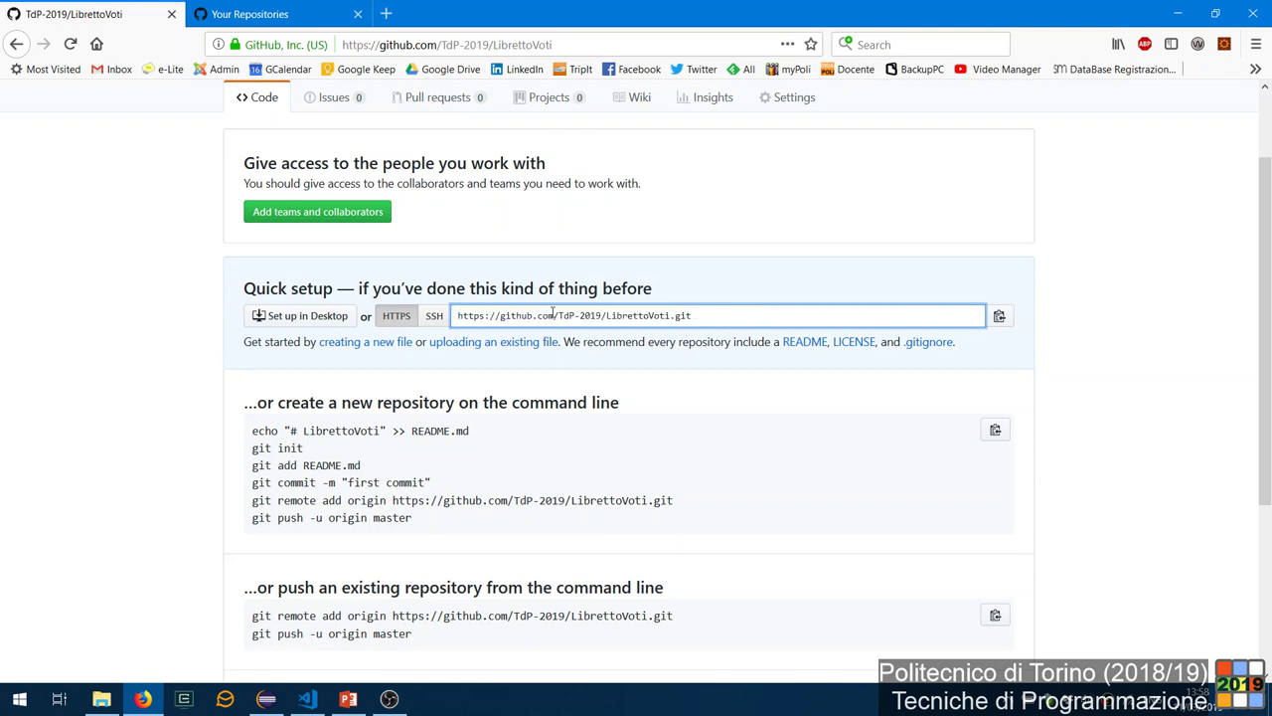
drag(560, 315, 668, 320)
triple_click(756, 320)
double_click(773, 314)
triple_click(774, 314)
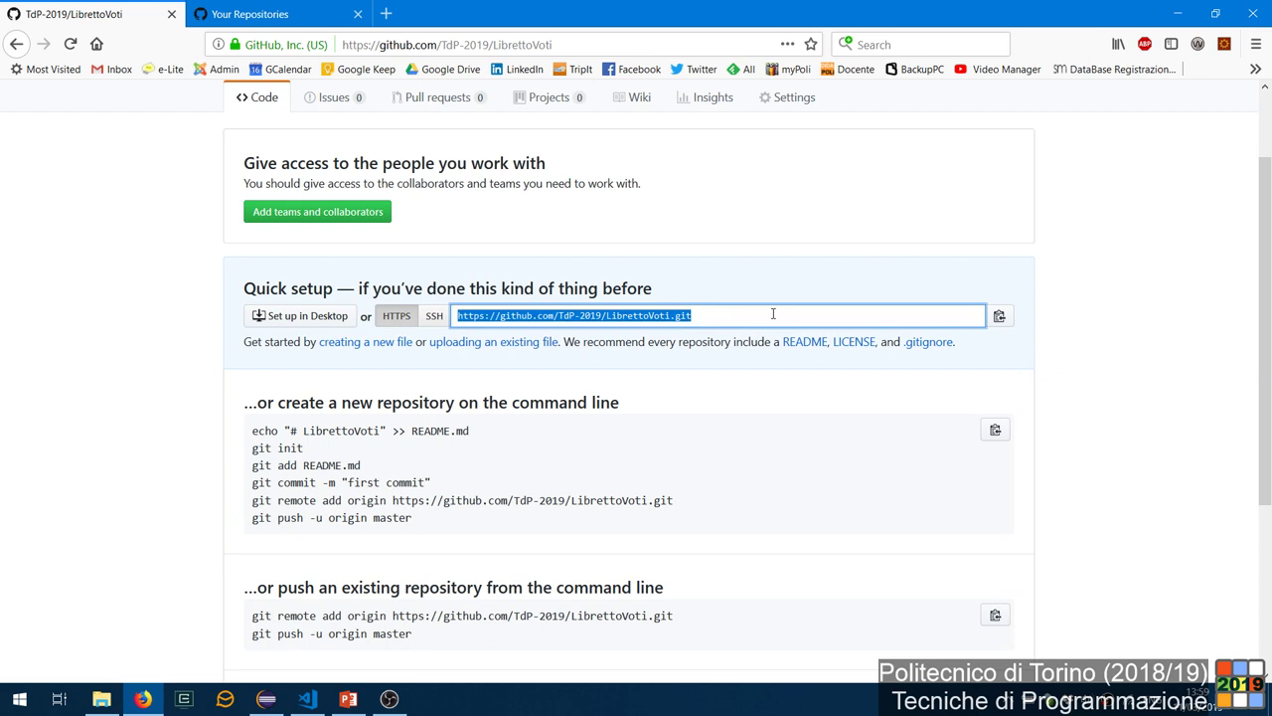
click(1000, 318)
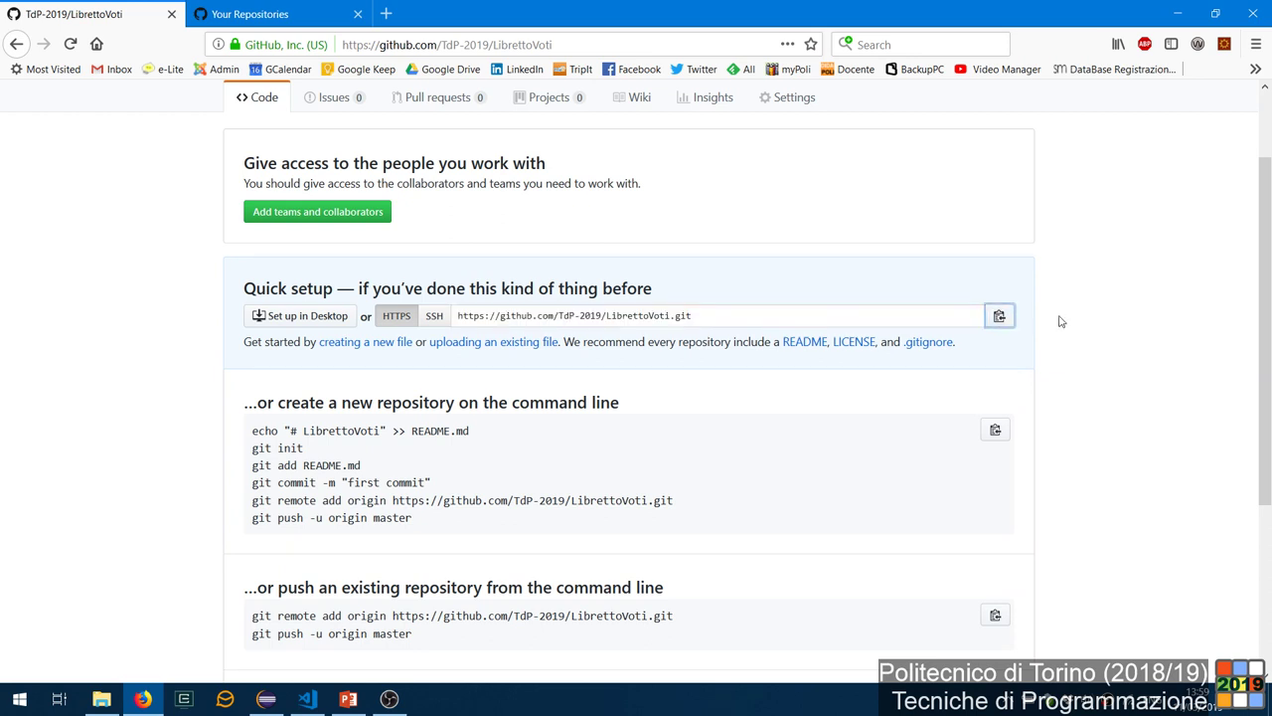
click(1000, 316)
Switch to Eclipse and begin pushing the master branch of the LibrettoVoti project to a remote.
key(alt+Tab)
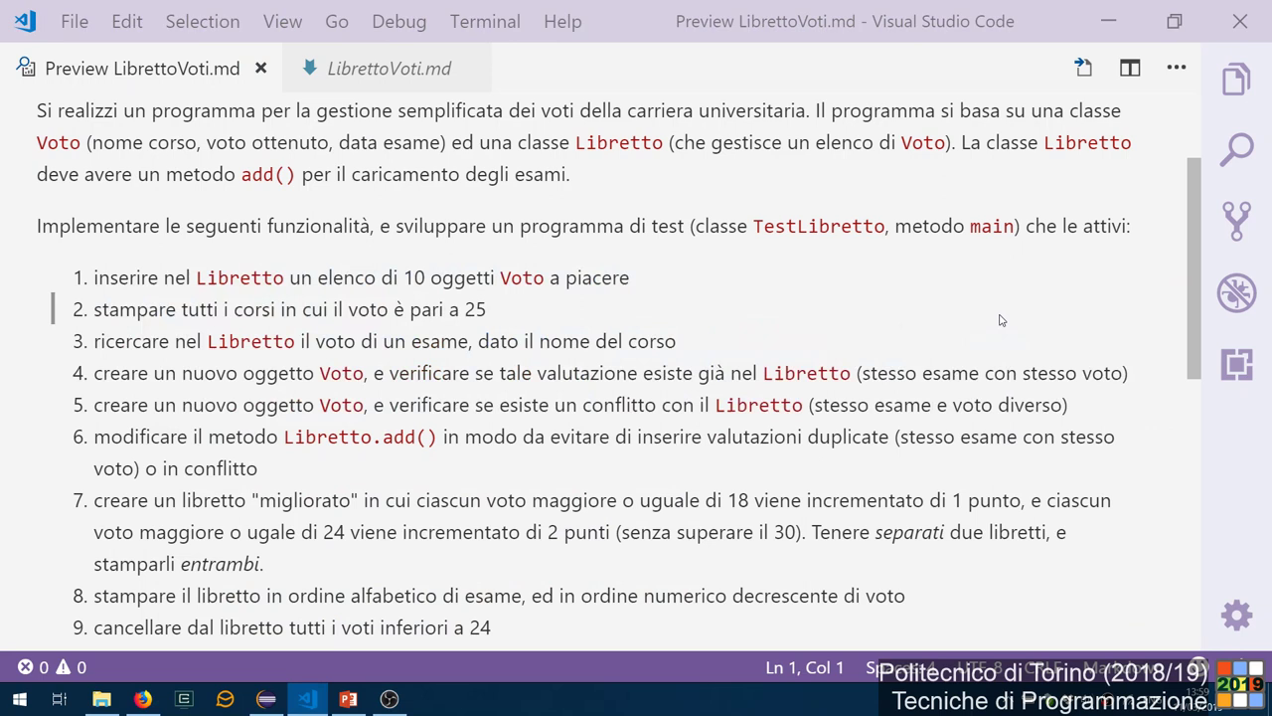
key(alt+Tab)
key(alt+Tab)
key(alt+Tab)
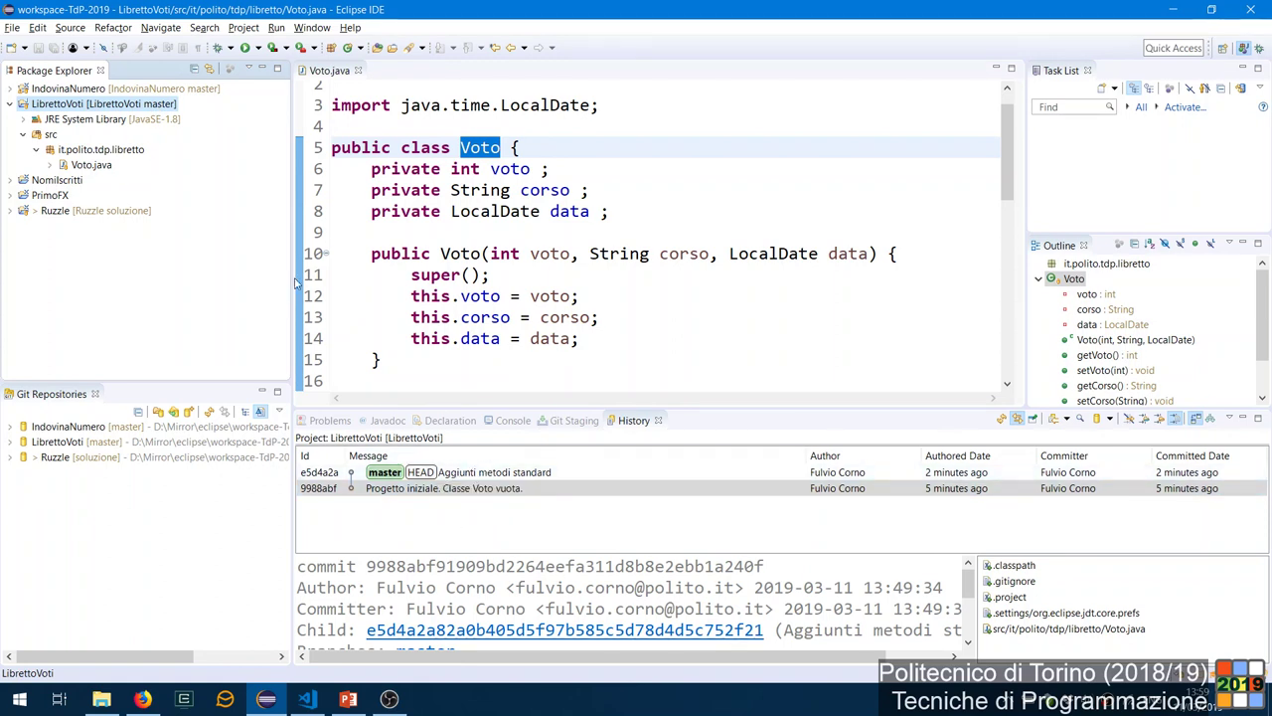
right_click(171, 107)
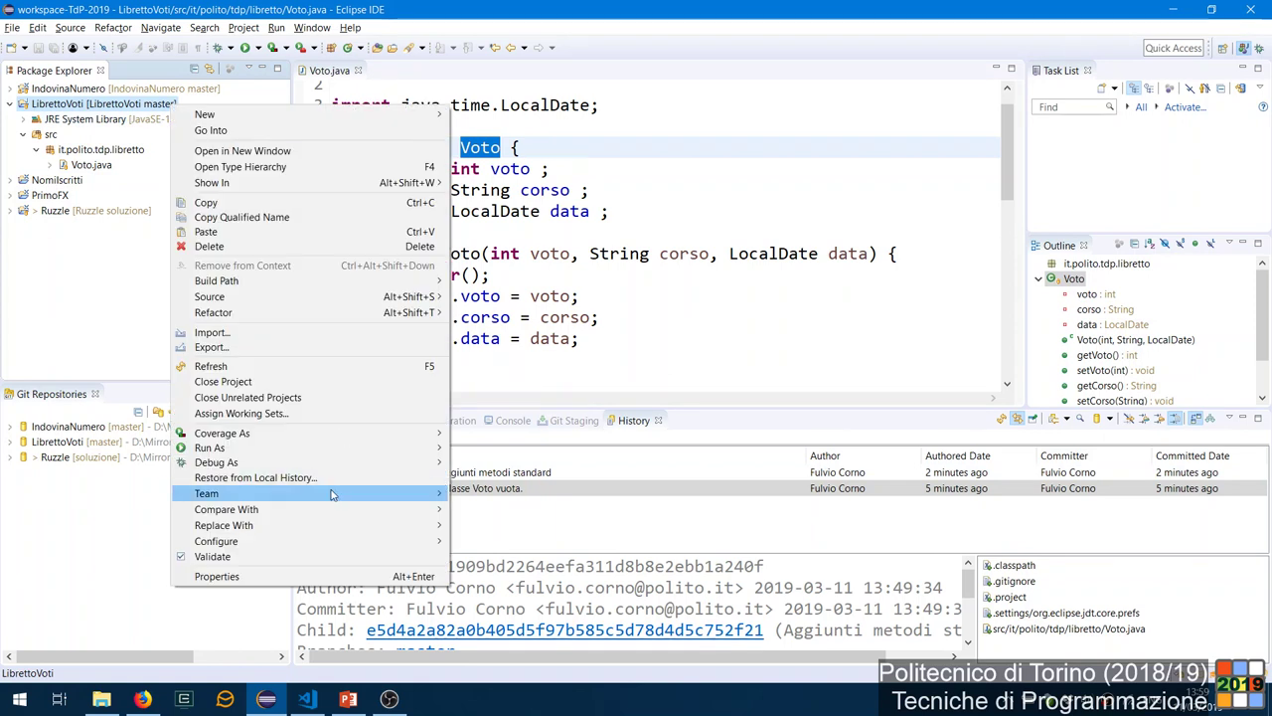
mouse_move(346, 494)
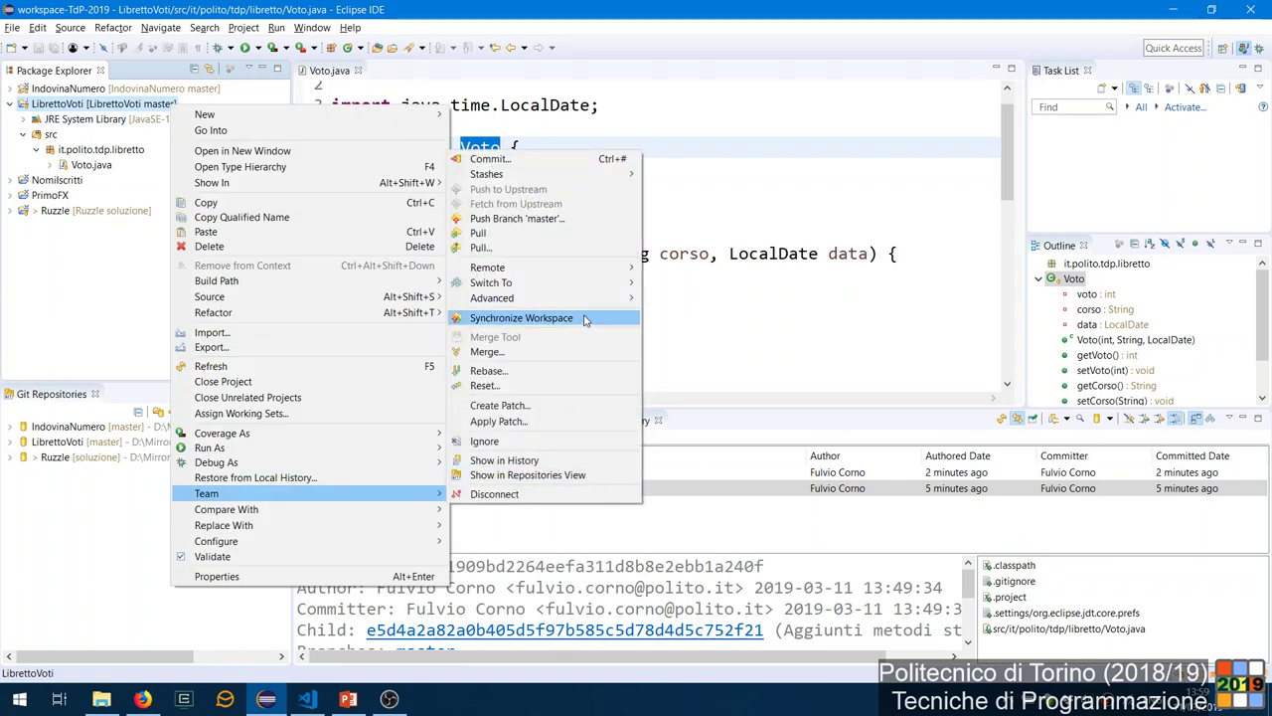
click(582, 219)
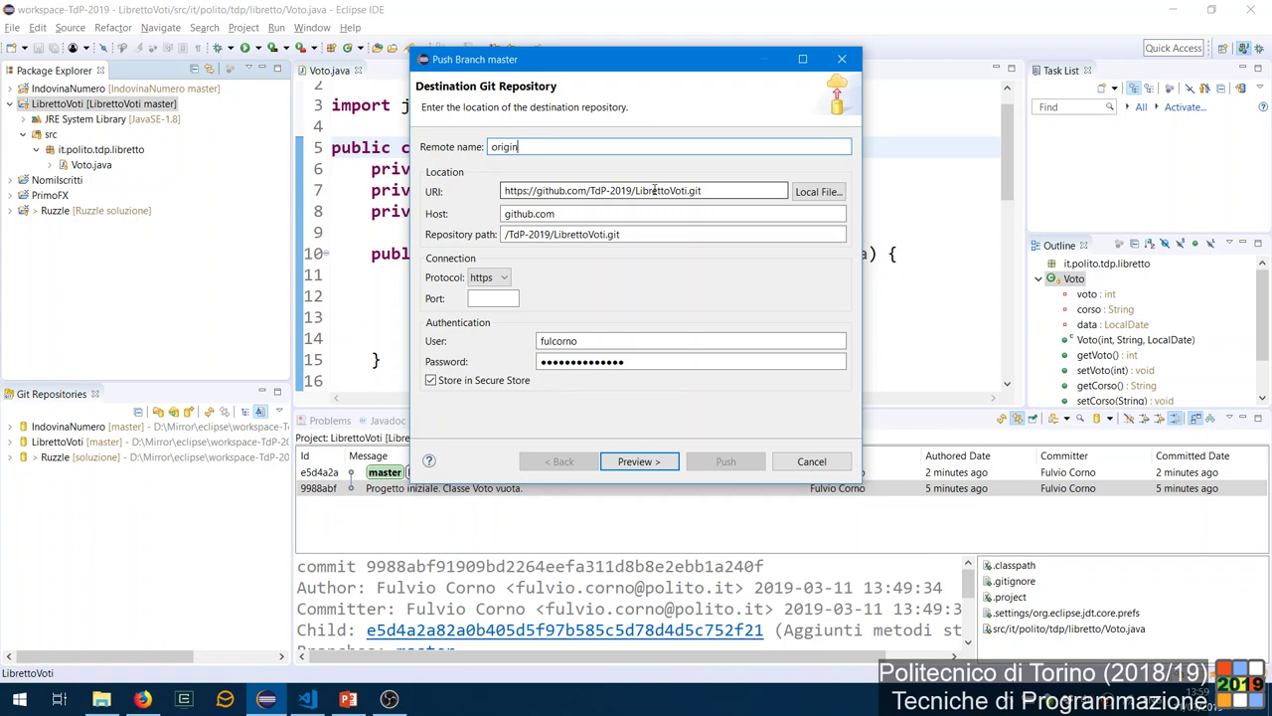
key(alt+Tab)
key(alt+Tab)
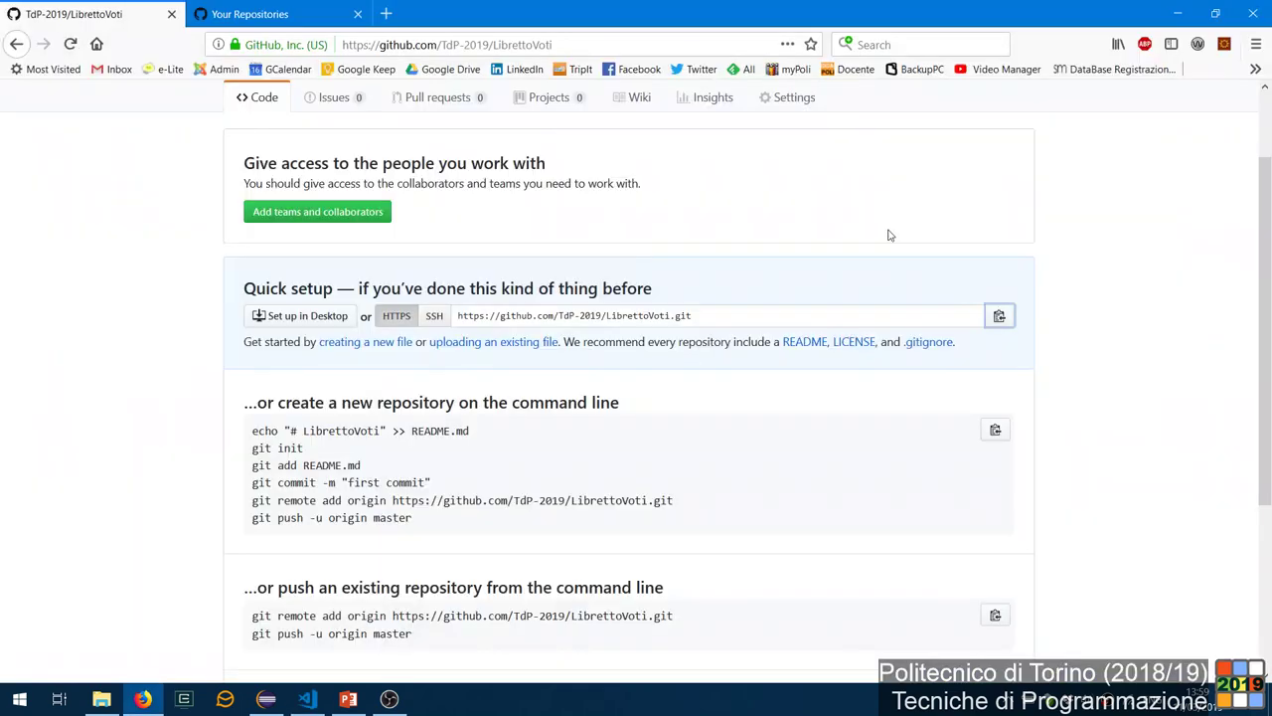
click(997, 316)
key(alt+Tab)
key(alt+Tab)
key(ctrl+v)
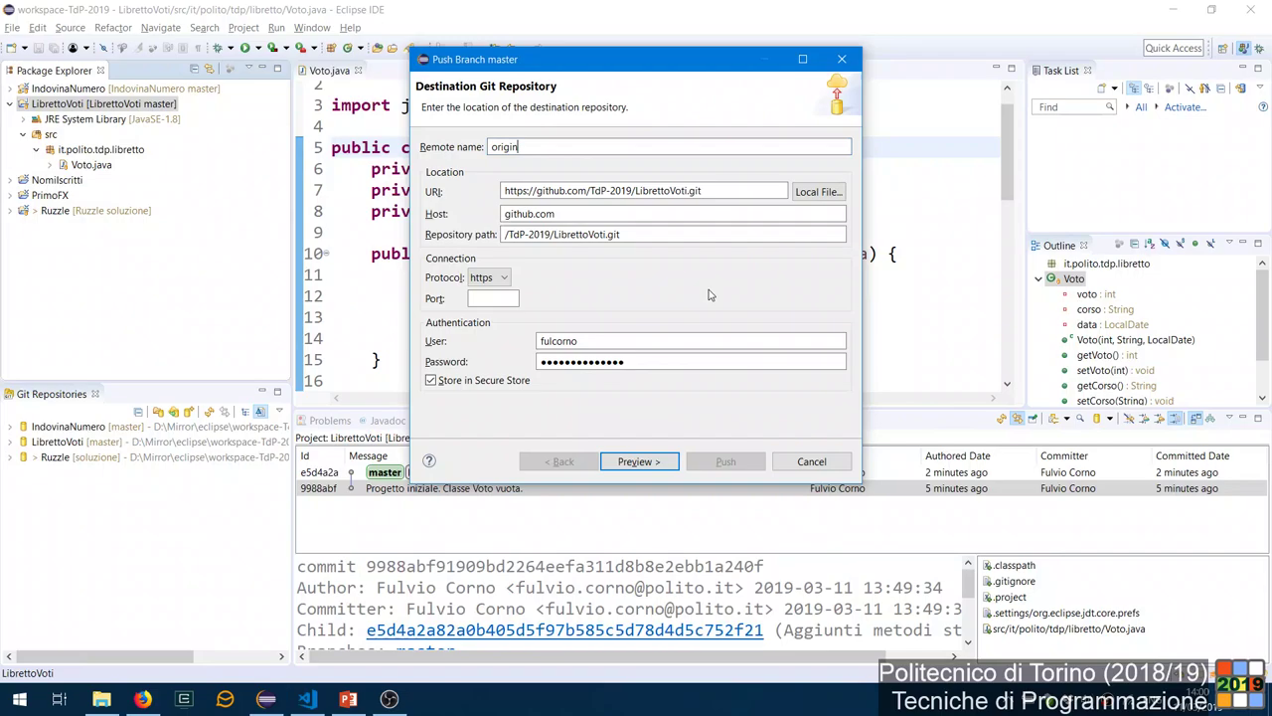
drag(741, 191, 500, 186)
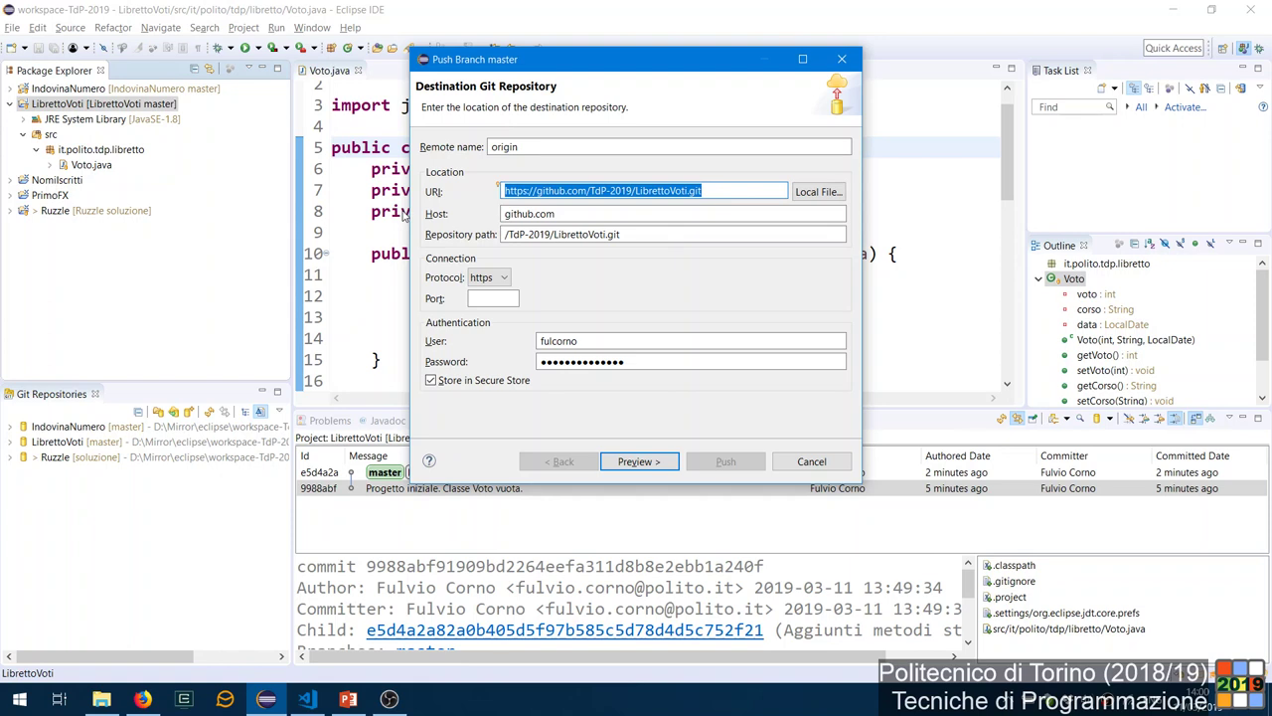
drag(703, 190, 497, 198)
click(639, 462)
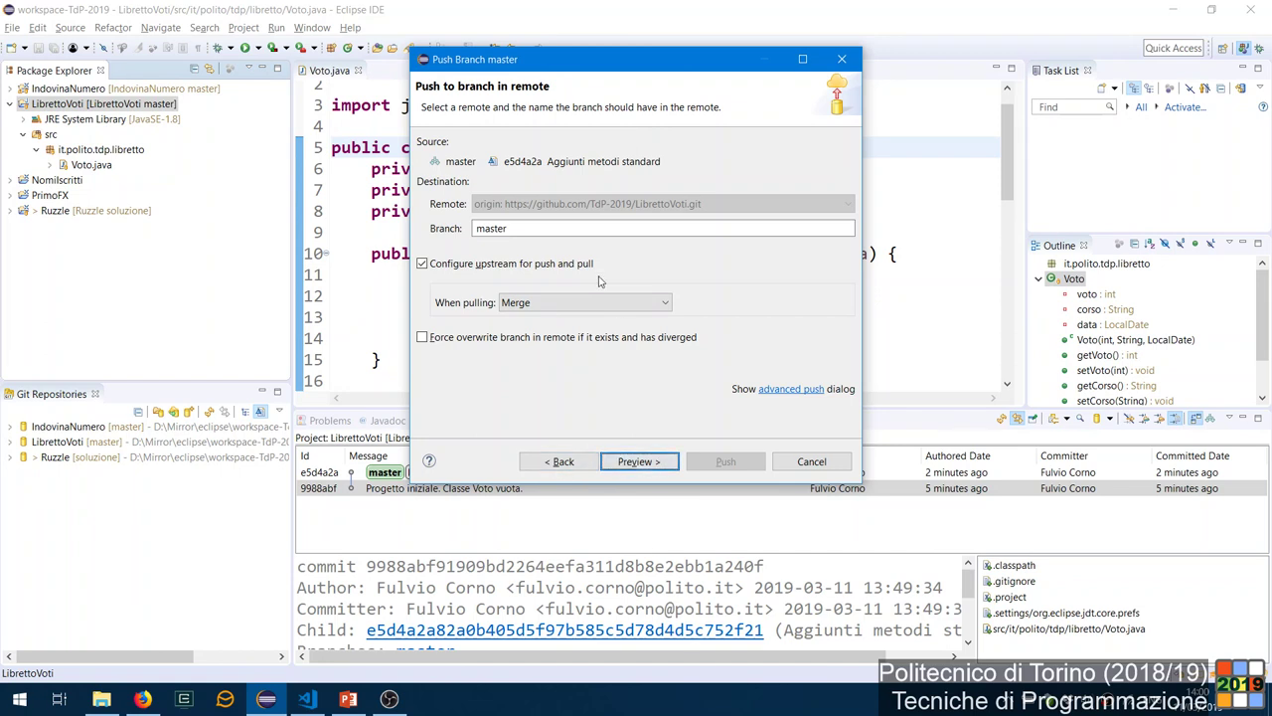
Push master to origin's master branch with upstream configured and Merge when pulling, and select the "Aggiunti metodi standard" commit in the history.
mouse_move(563, 167)
click(637, 468)
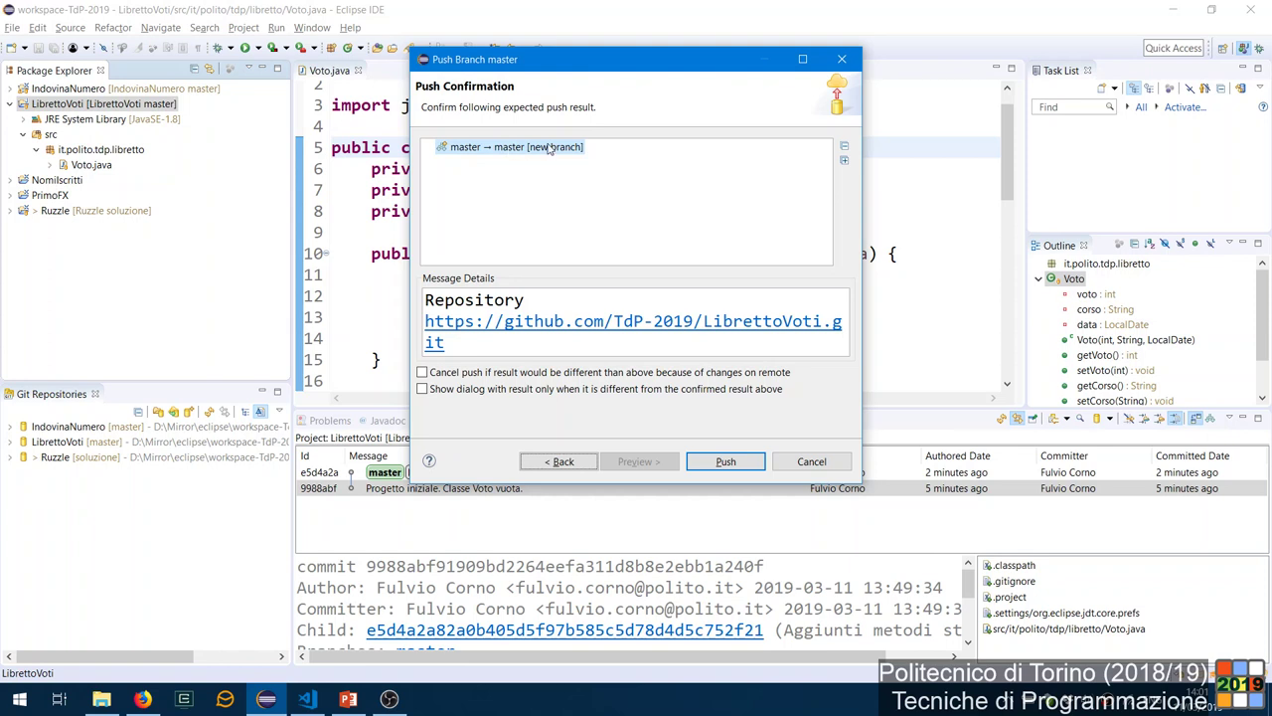
click(734, 462)
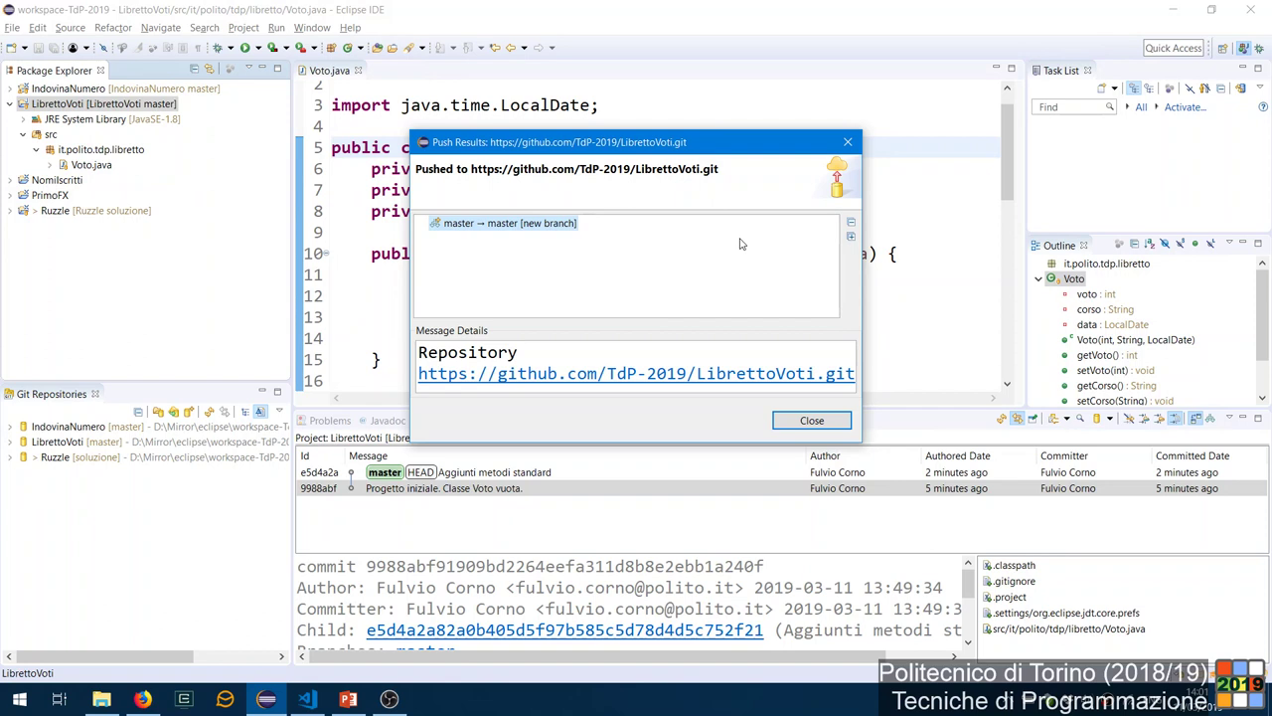
click(813, 422)
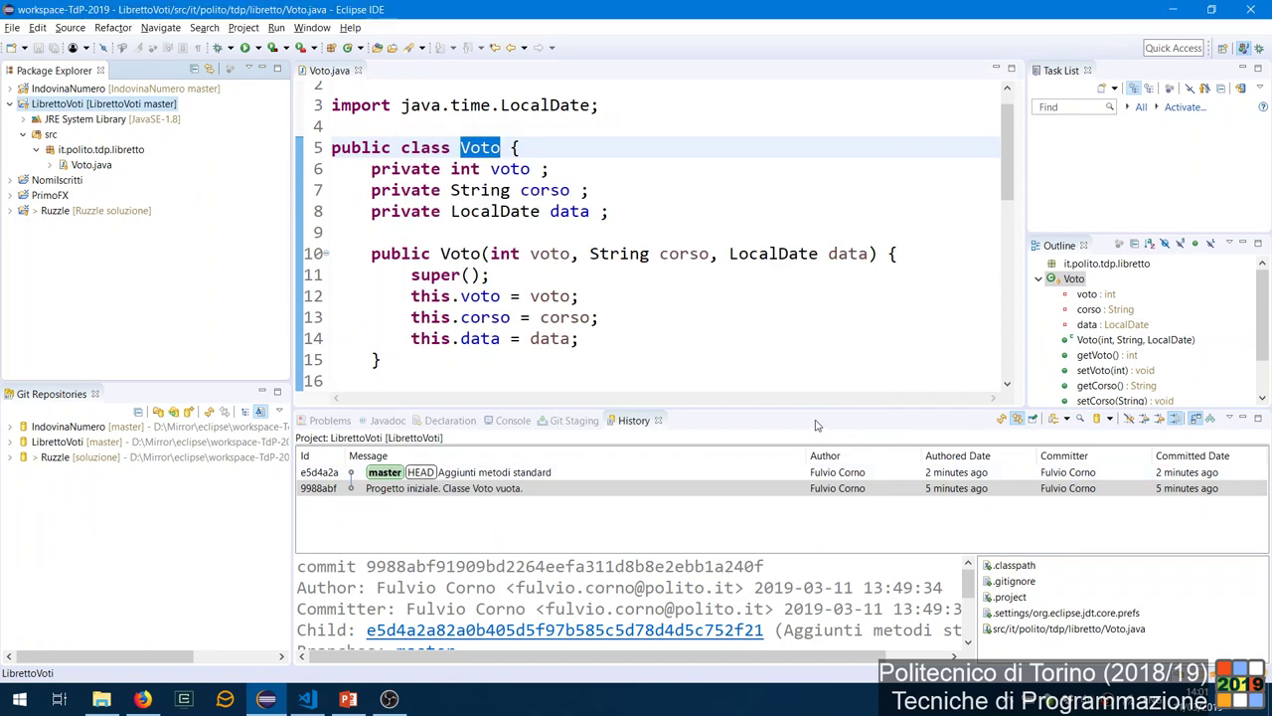
click(543, 475)
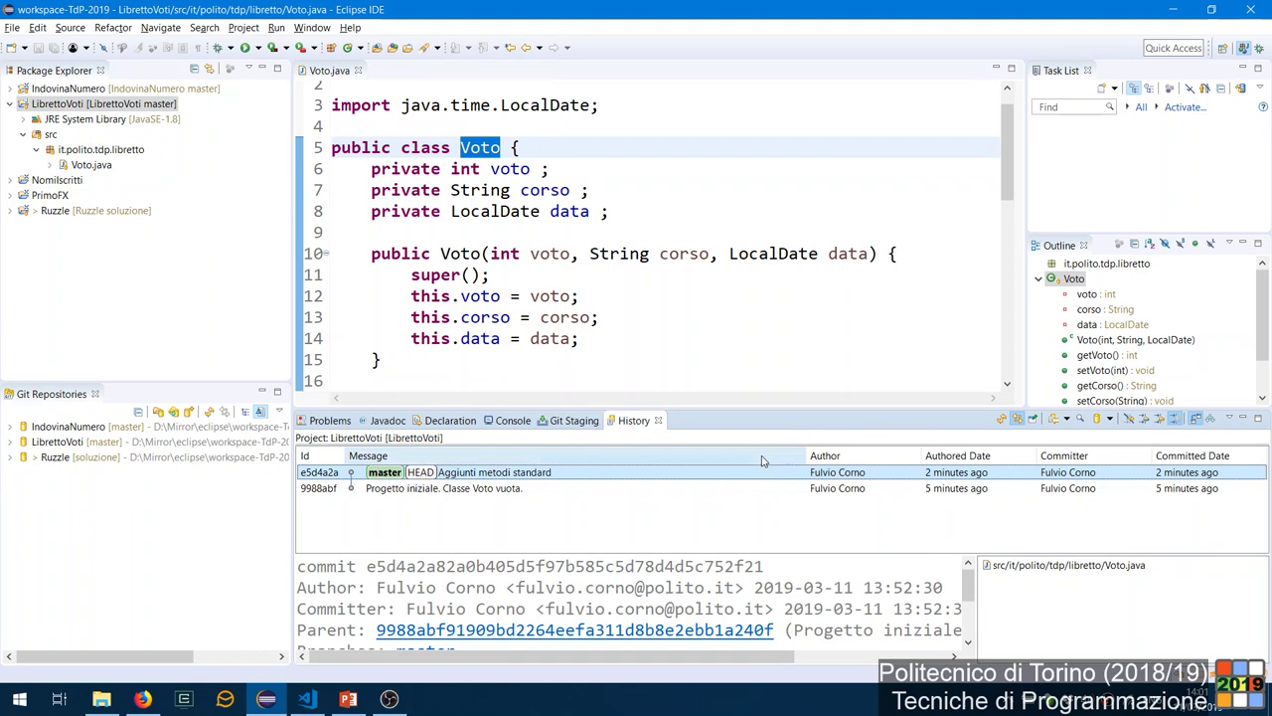
Switch to Firefox, reload the LibrettoVoti repository page on GitHub and view the list of commits on the master branch.
key(alt+Tab)
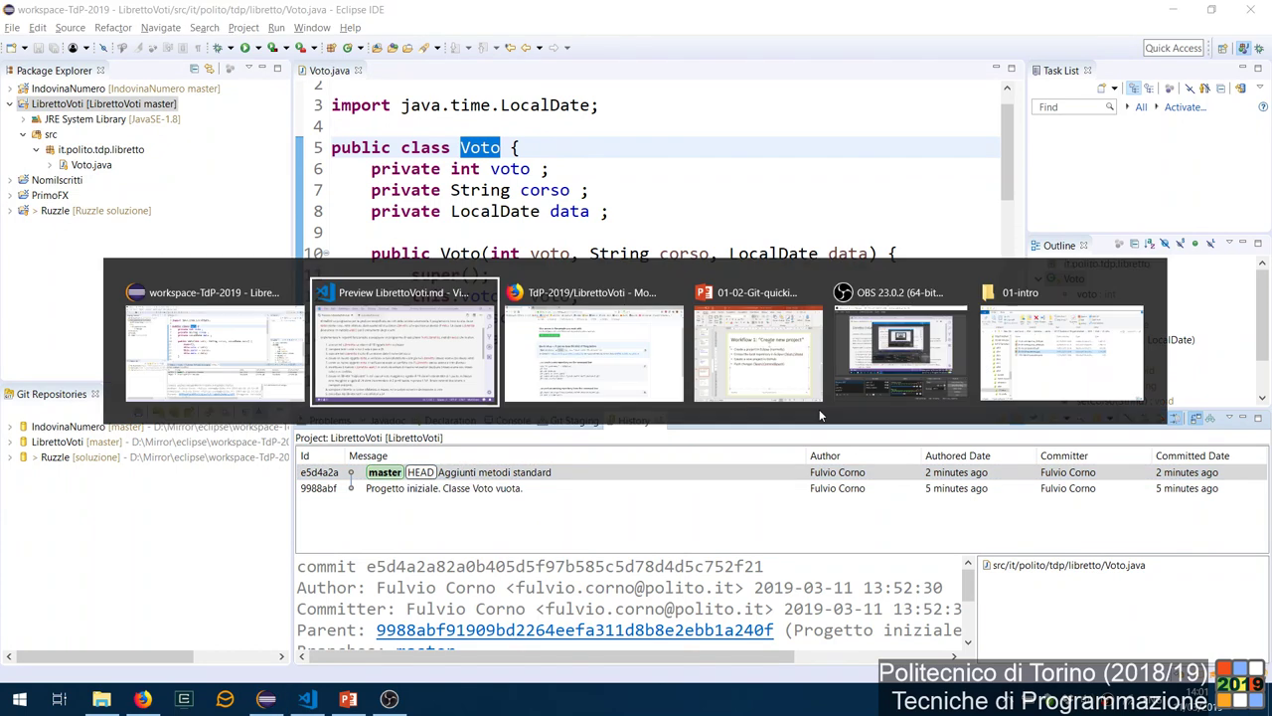
key(Tab)
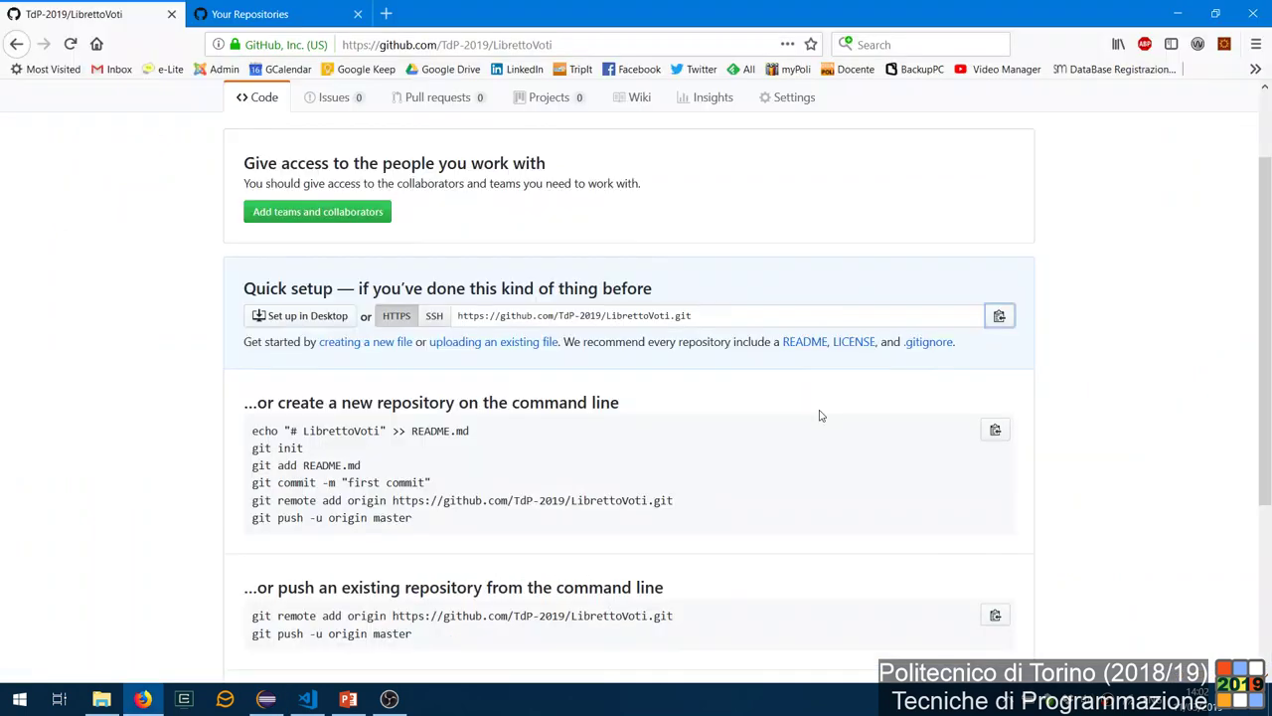
click(69, 45)
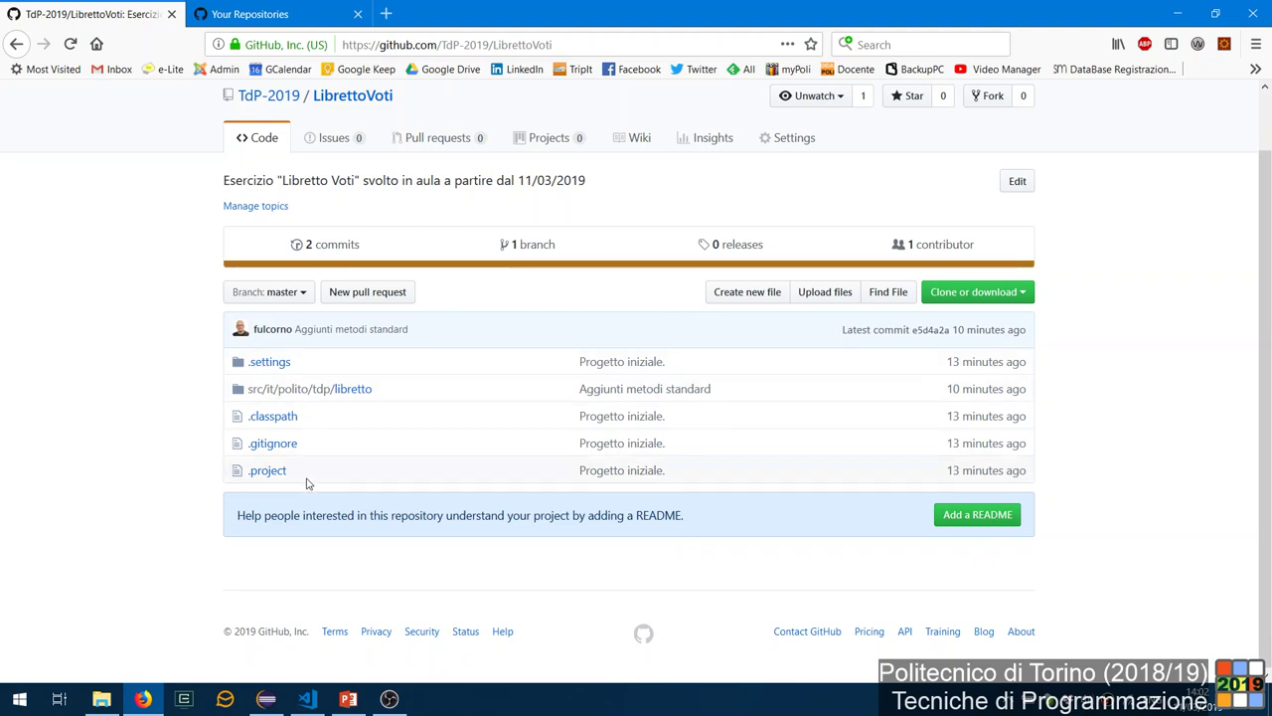
click(343, 254)
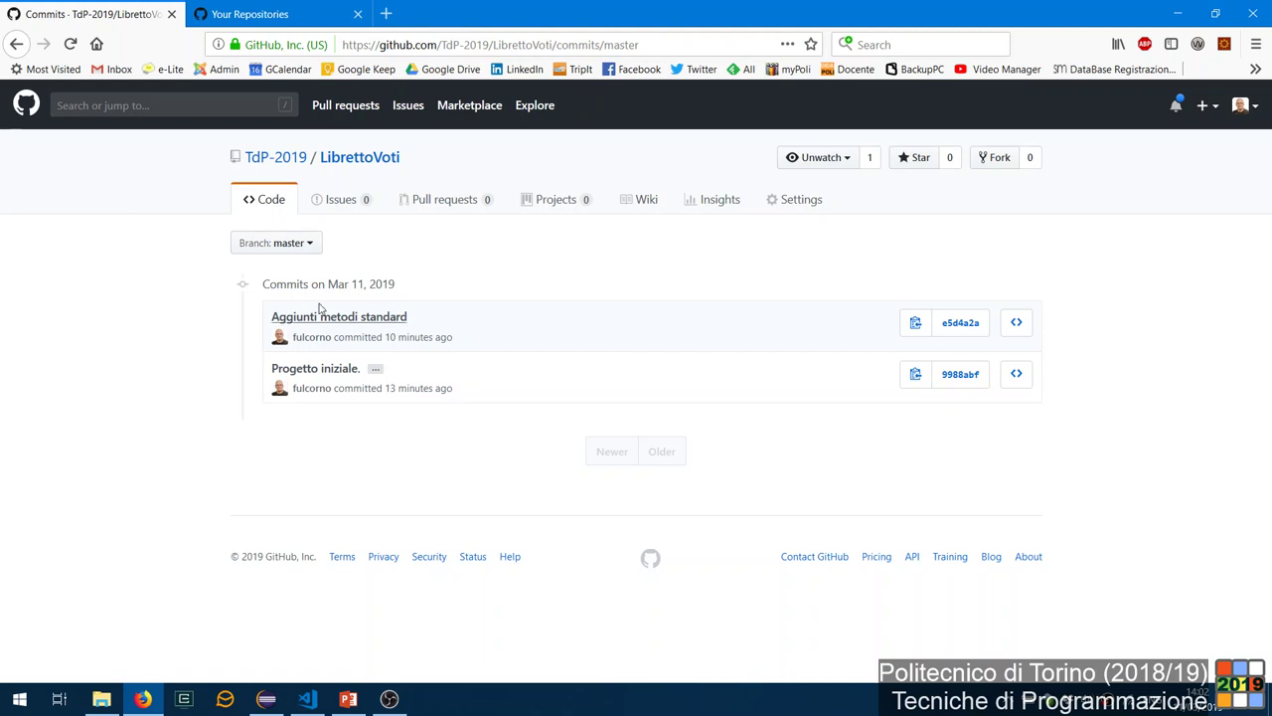
Switch to Eclipse and create a public Java class named Libretto in the it.polito.tdp.libretto package.
click(266, 699)
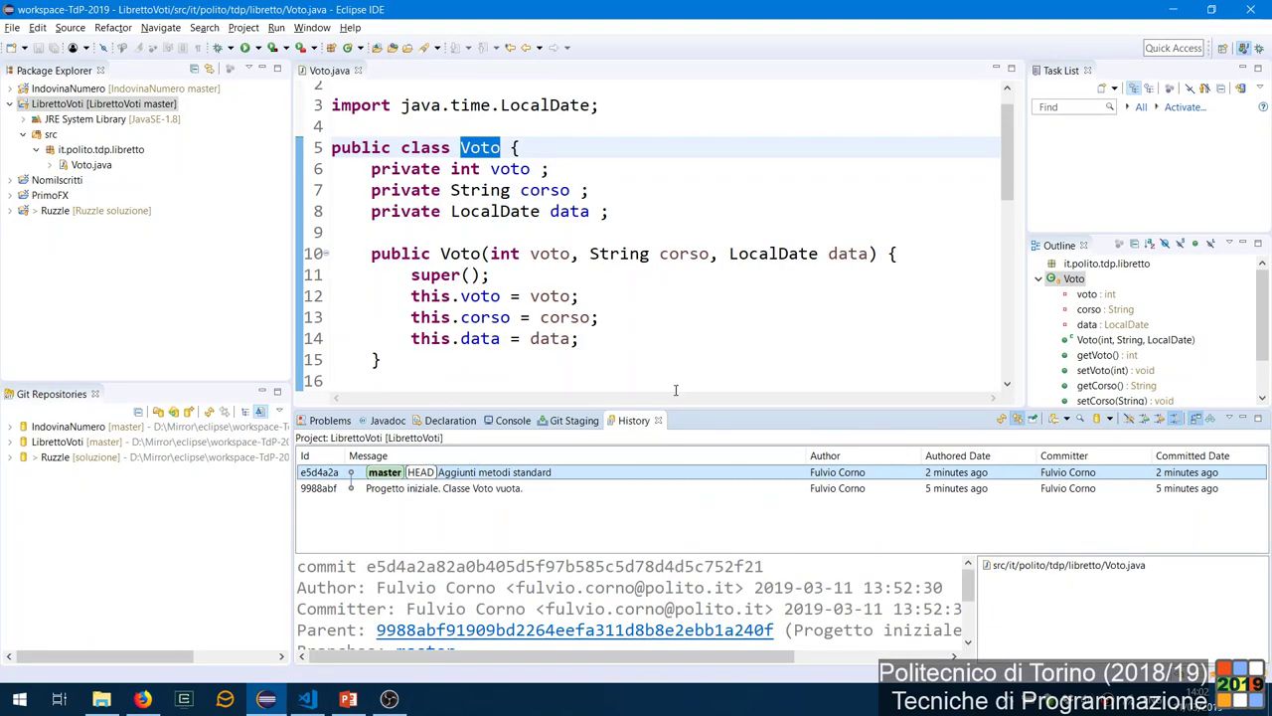
scroll(679, 348, down, 5)
scroll(679, 348, down, 3)
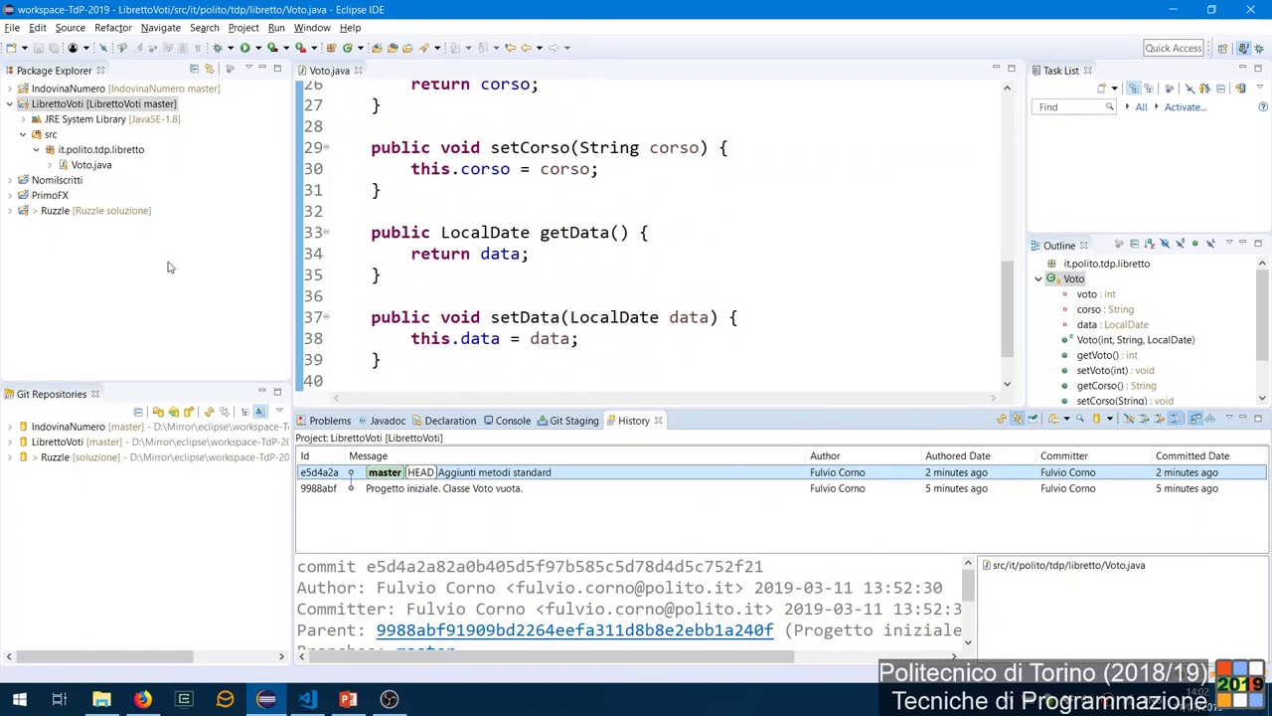
right_click(151, 155)
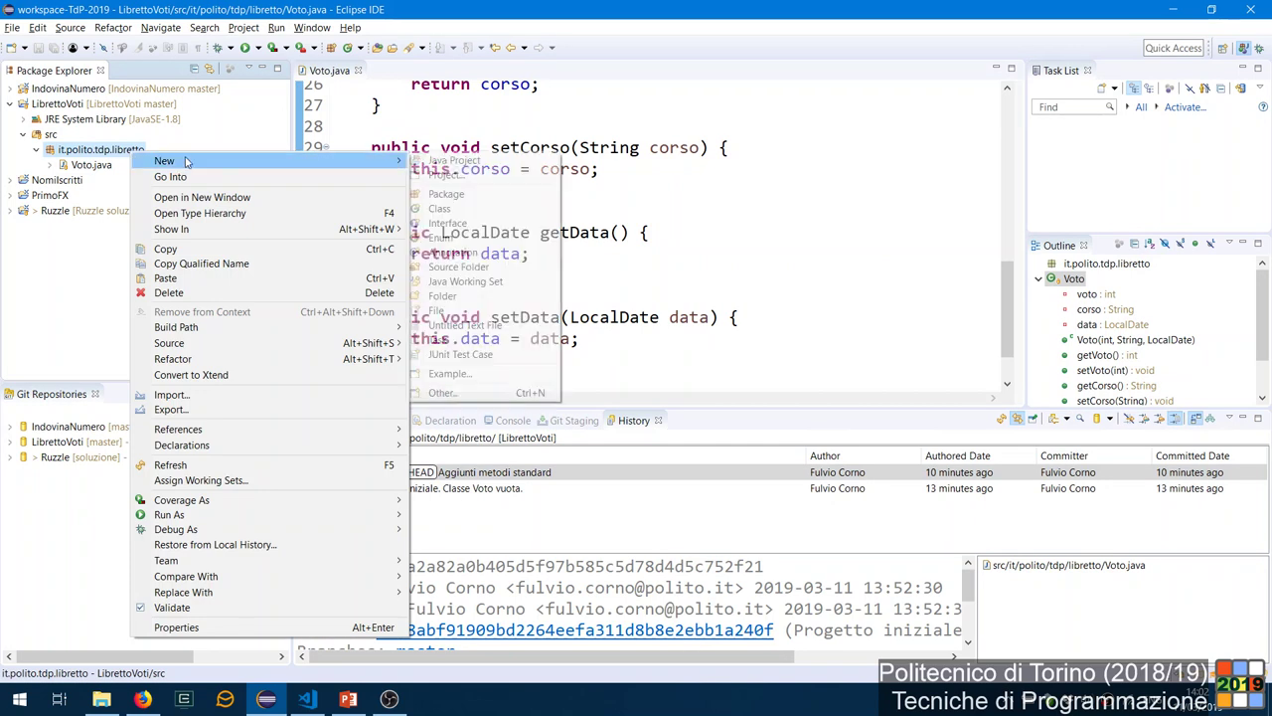
mouse_move(358, 163)
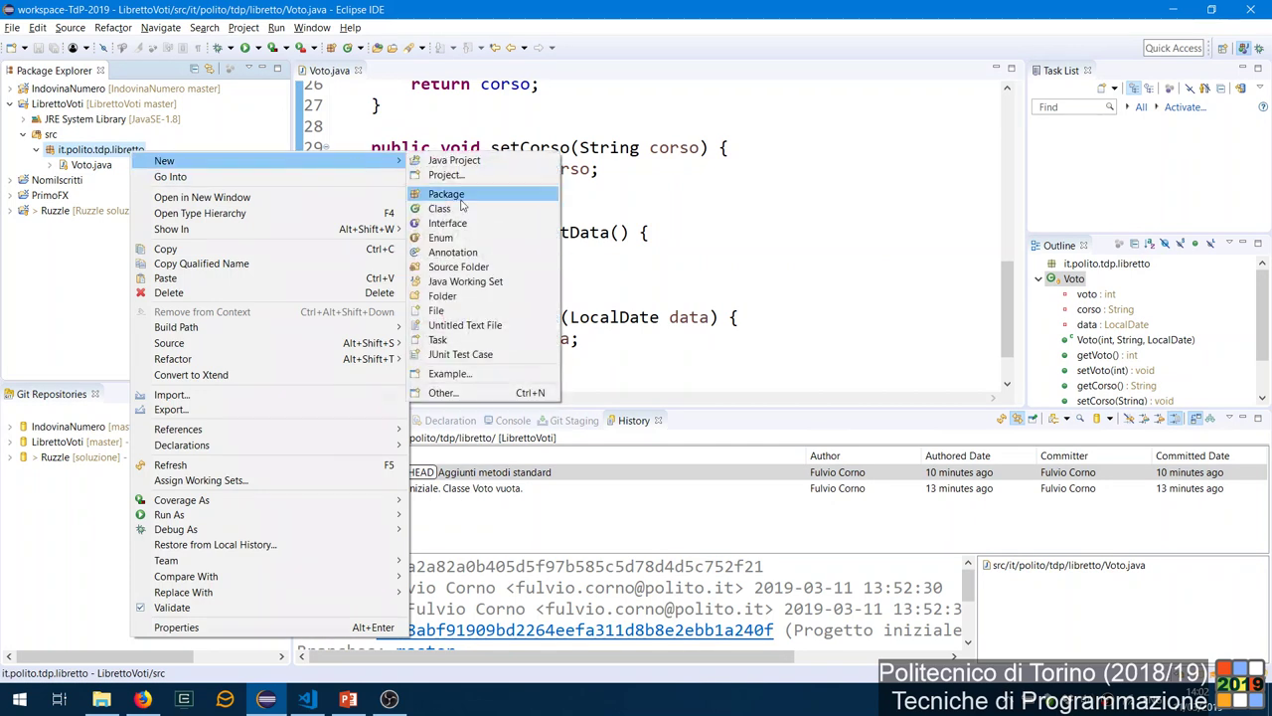
click(459, 208)
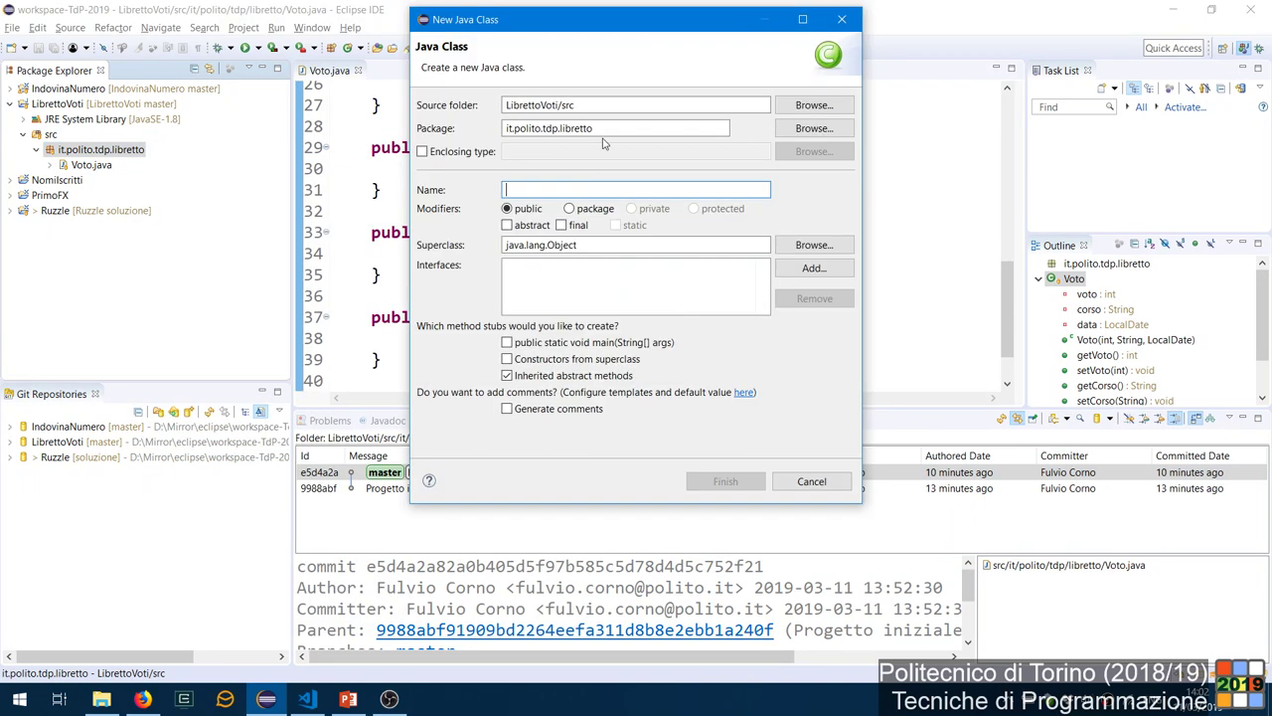
text(Libretto)
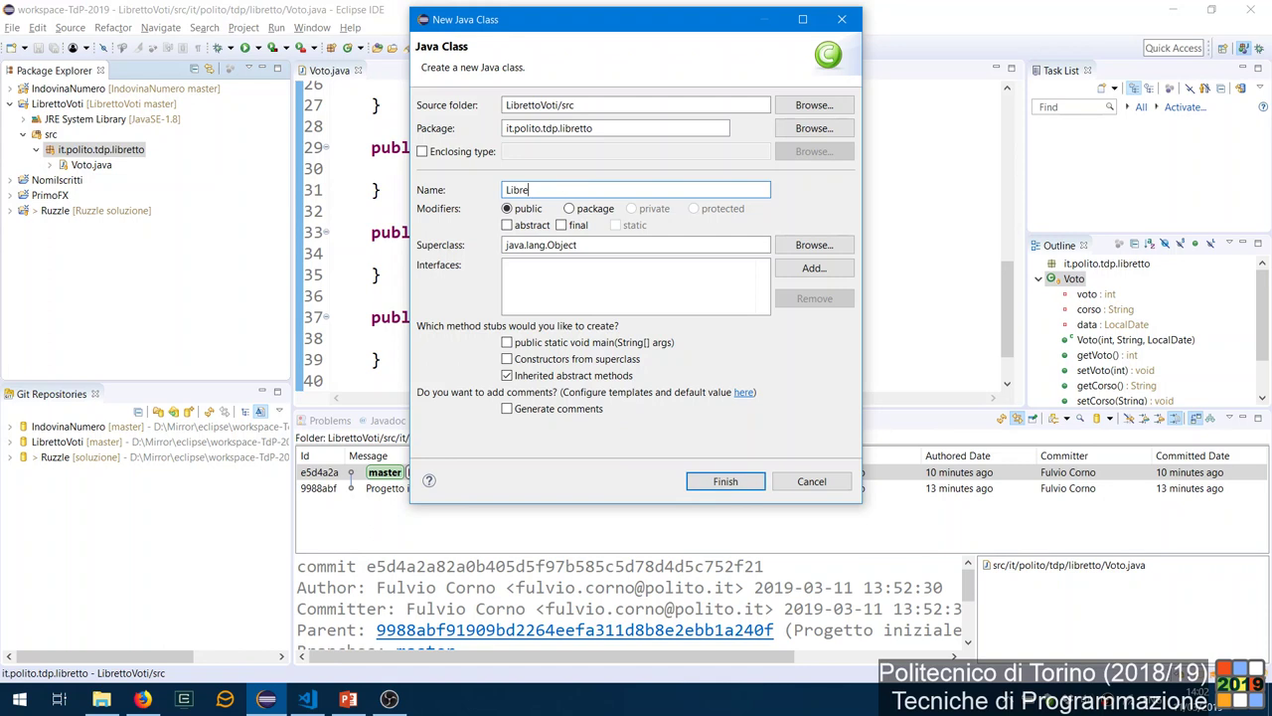
click(728, 483)
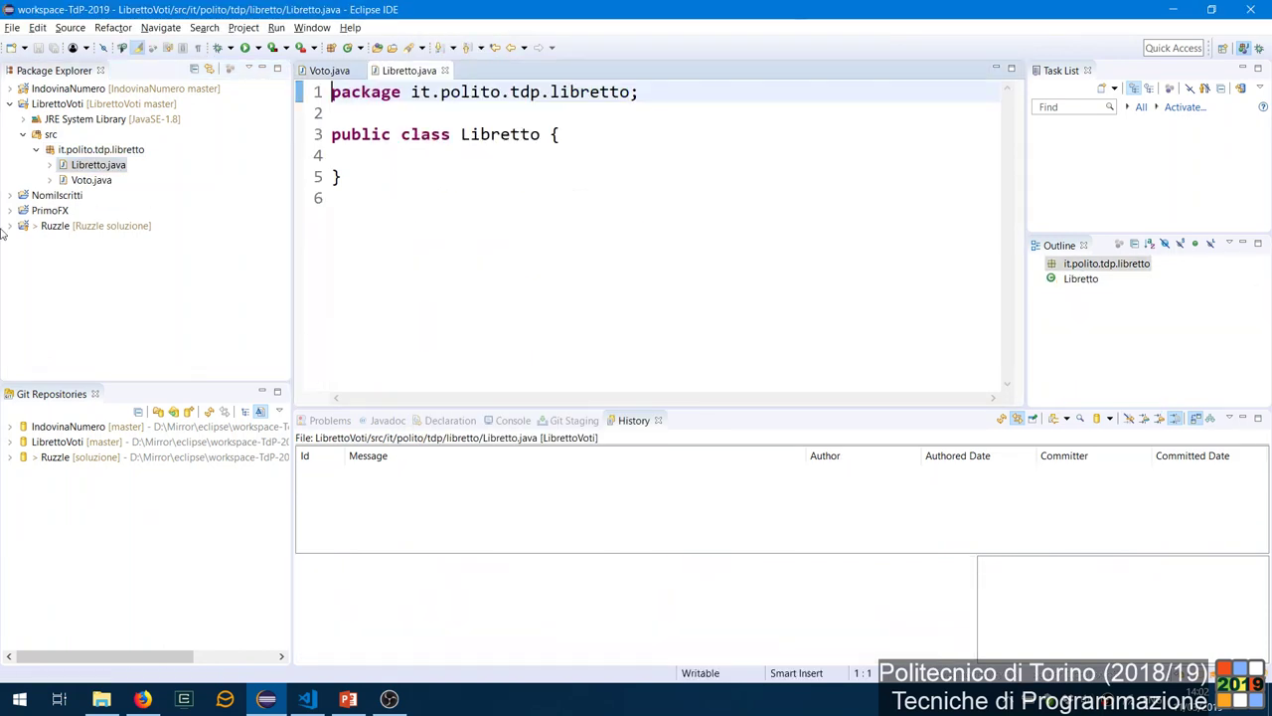
click(620, 129)
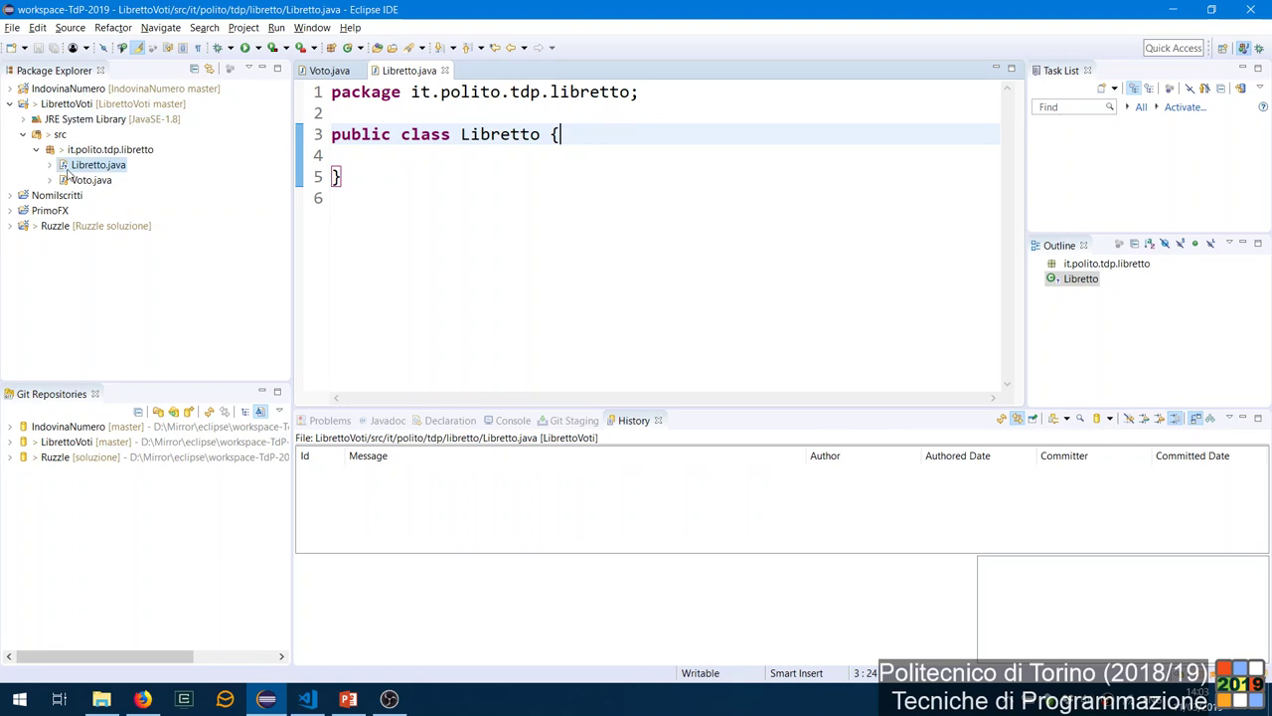
Start a Git commit for the LibrettoVoti project and stage Libretto.java.
right_click(113, 110)
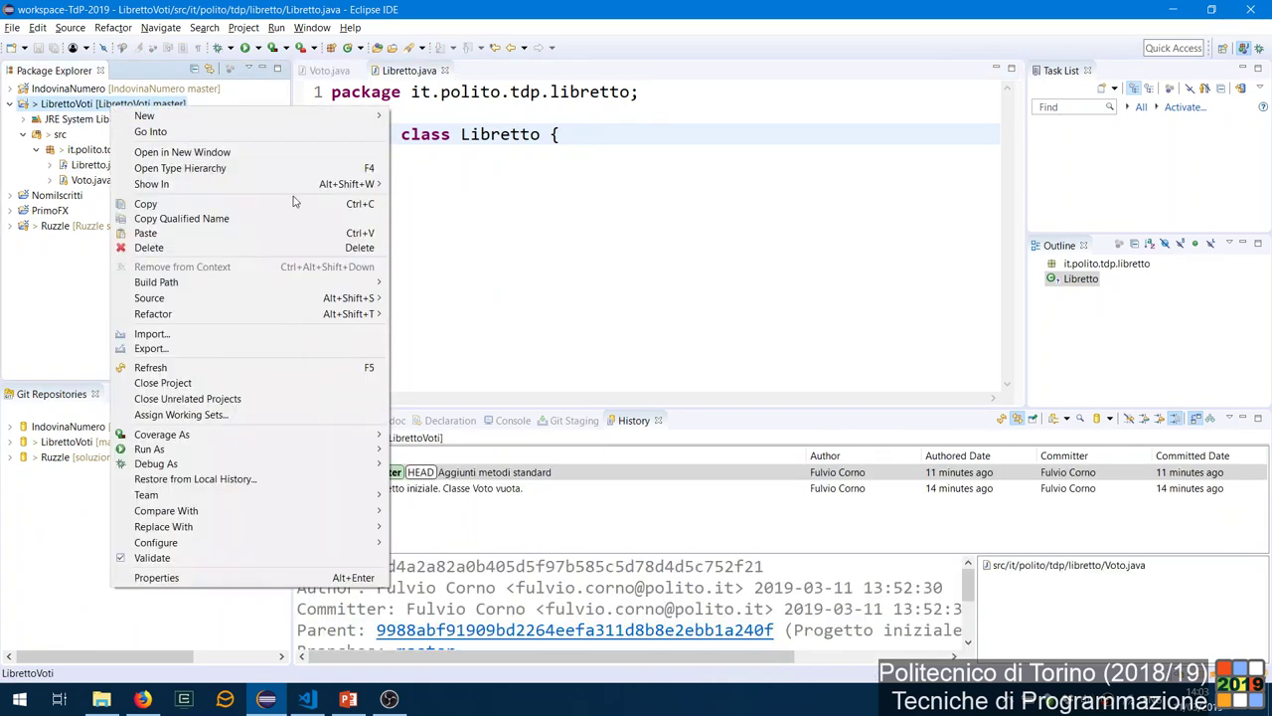
mouse_move(298, 495)
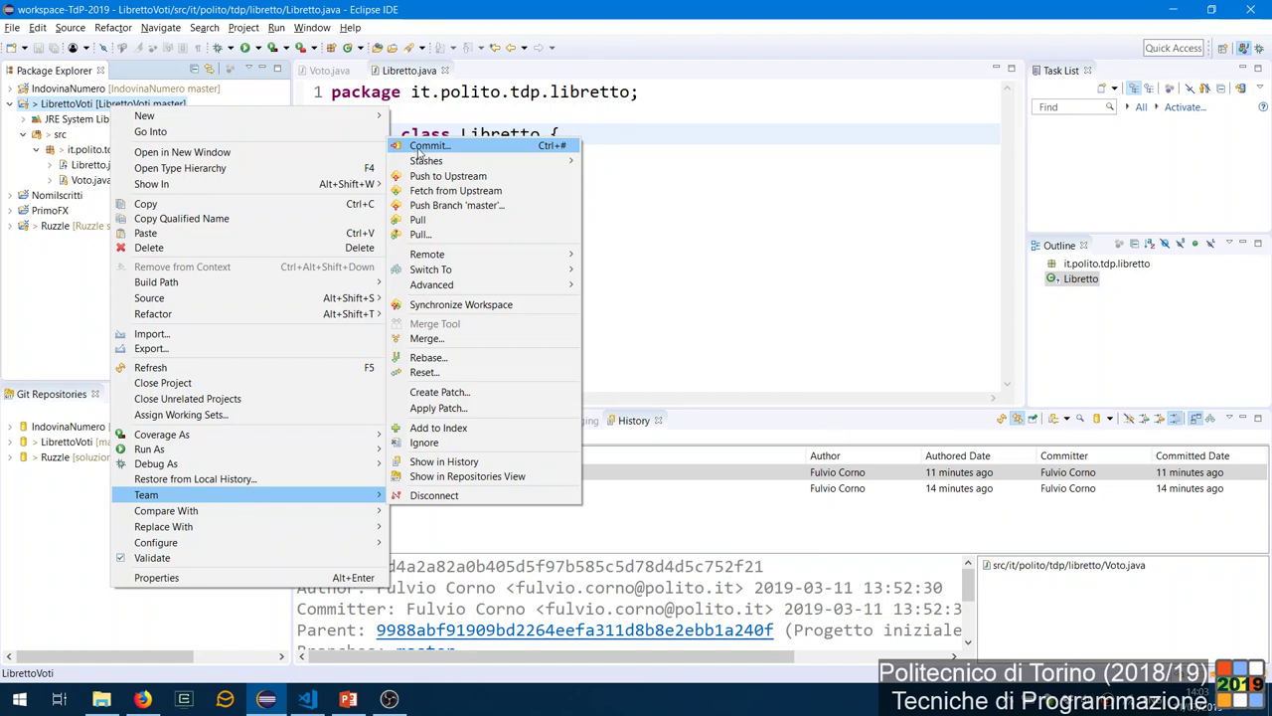
click(421, 147)
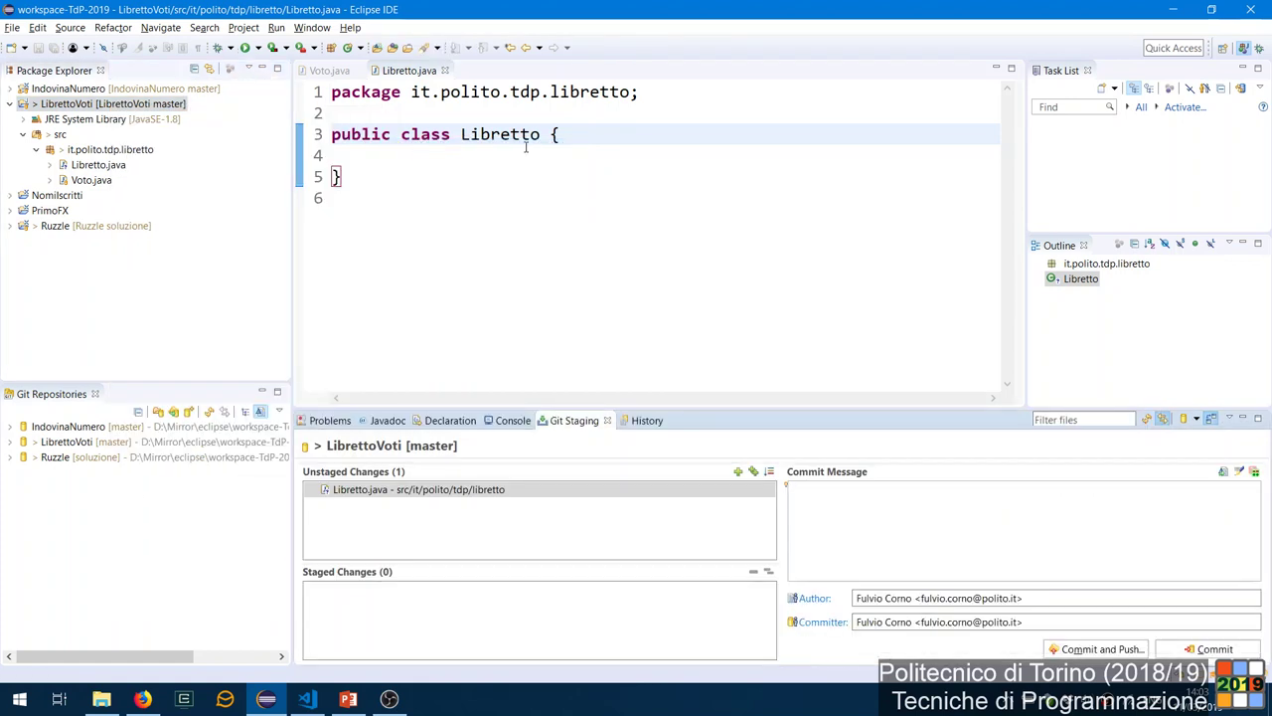
click(755, 473)
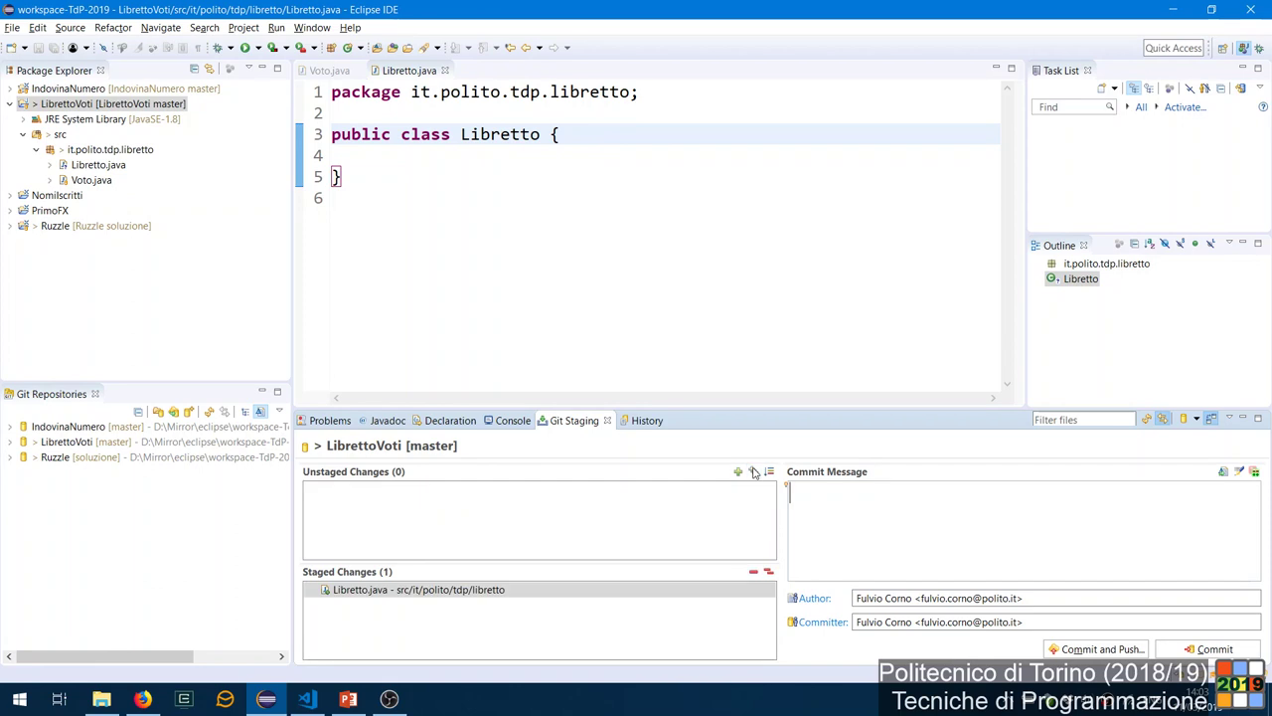
Commit the staged class with the message "Classe Libretto vuota", push it to the remote and dismiss the push results.
text(C)
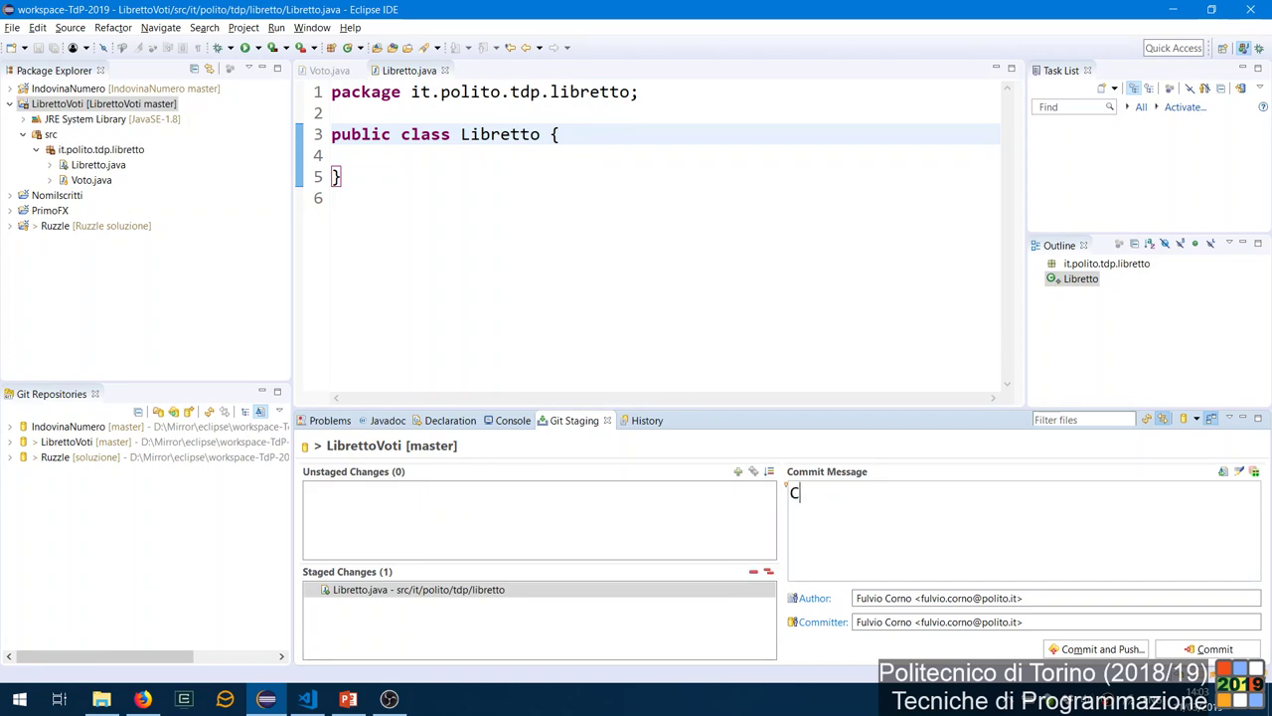
text(lasse Libretto vuo)
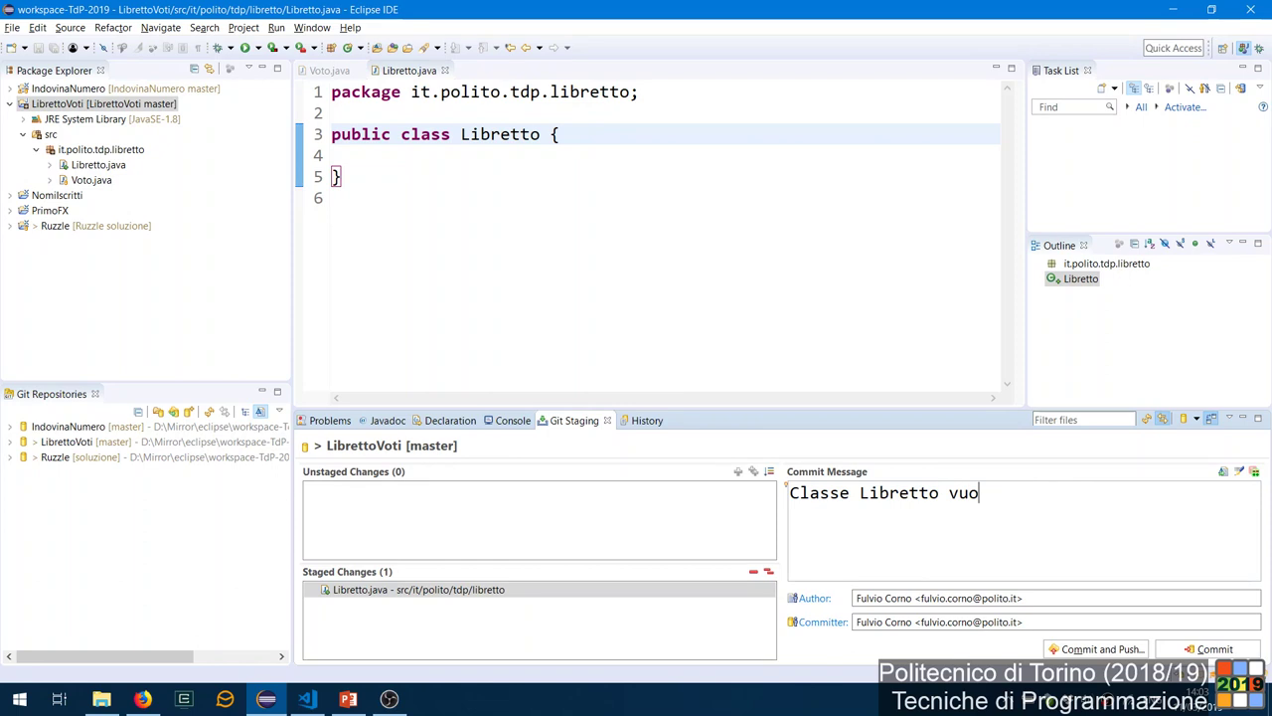
text(g)
key(BackSpace)
text(ta)
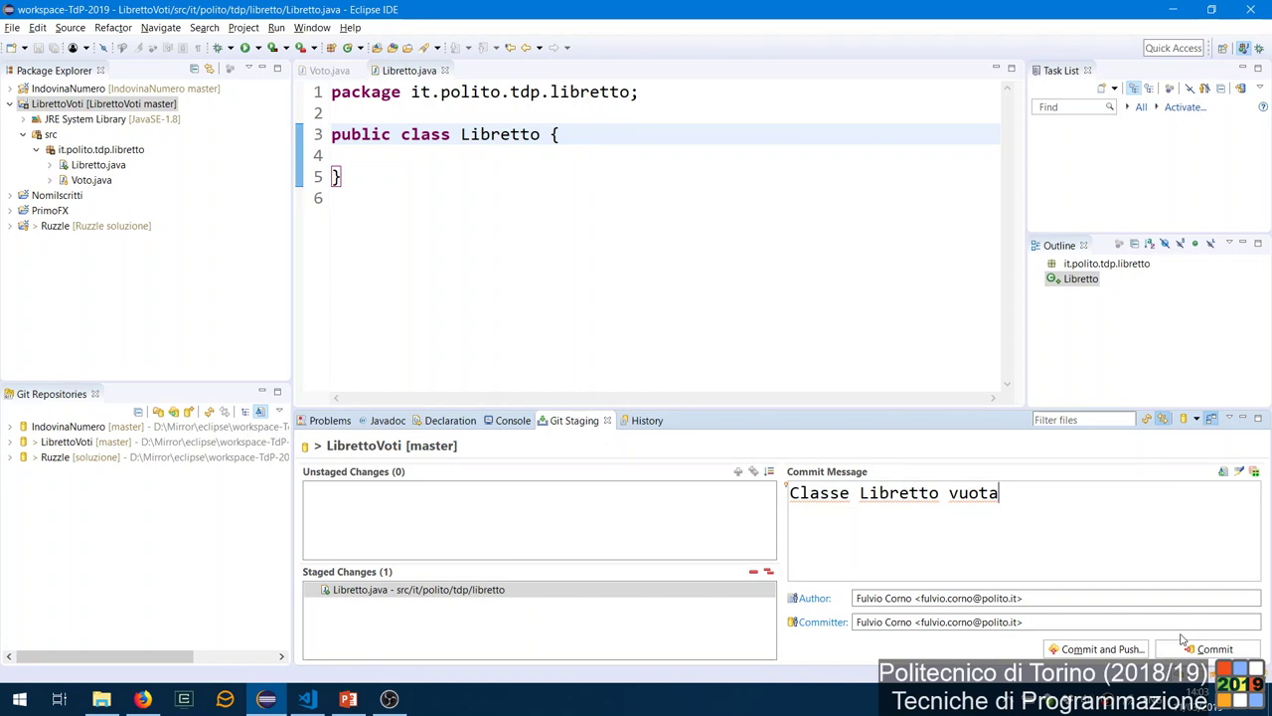
click(1091, 653)
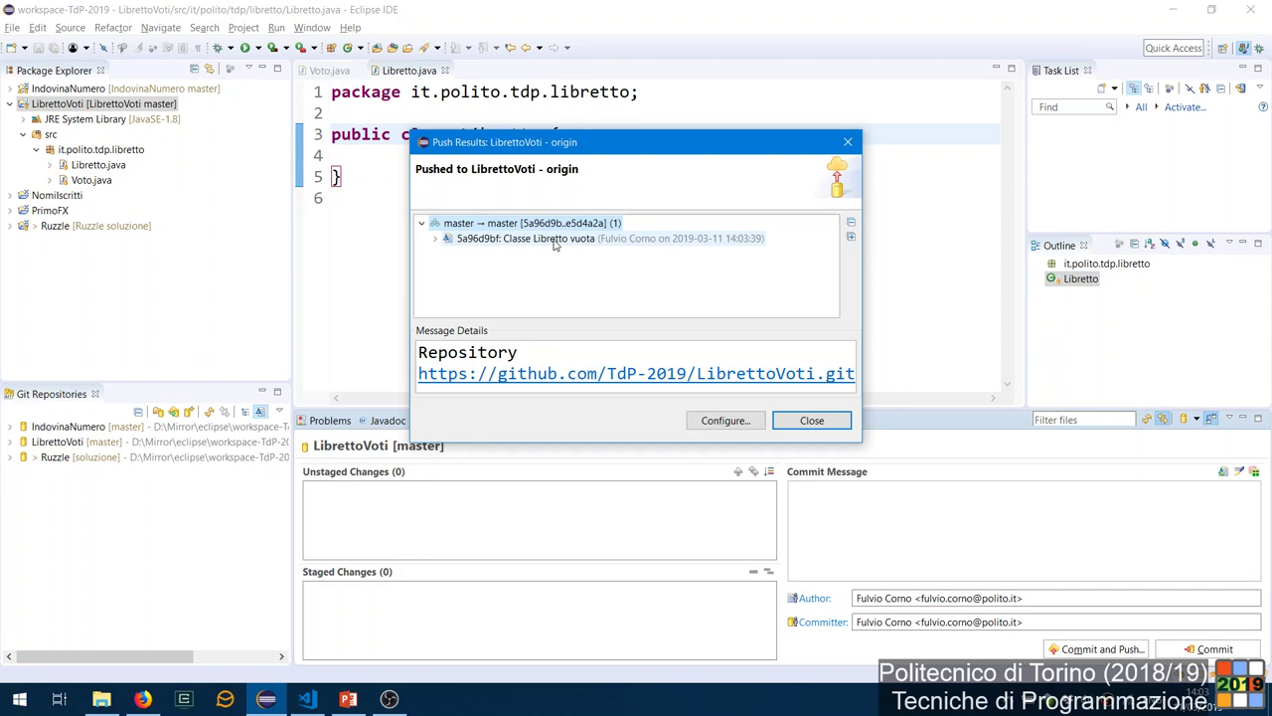
click(811, 421)
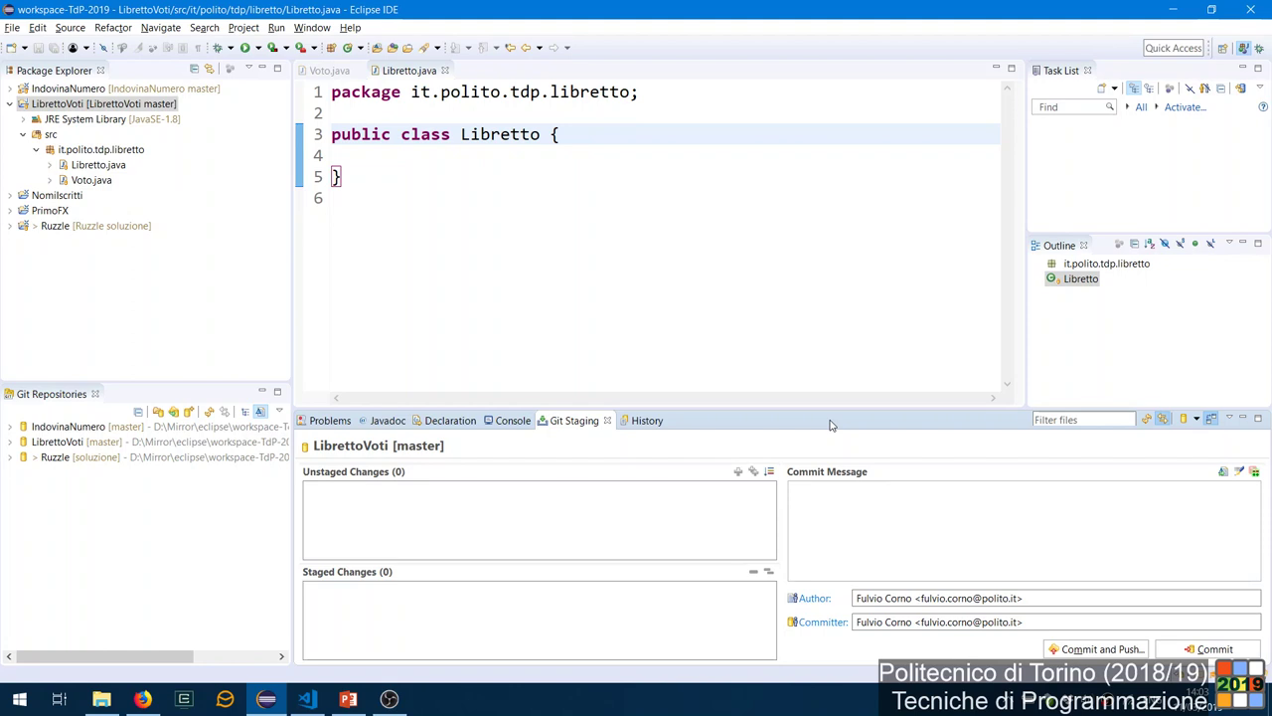
Switch to Firefox and check the LibrettoVoti repository and its src/it/polito/tdp/libretto folder for the pushed commit, returning to the repository's main page.
click(142, 698)
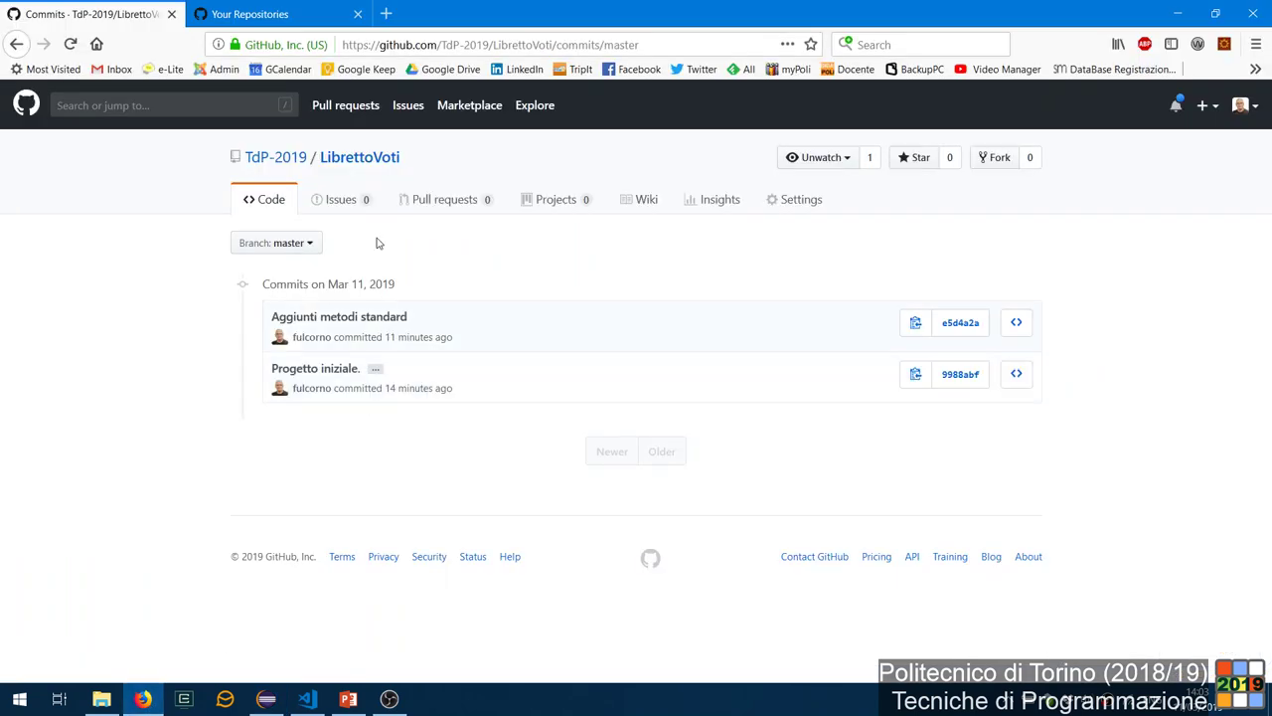
click(358, 159)
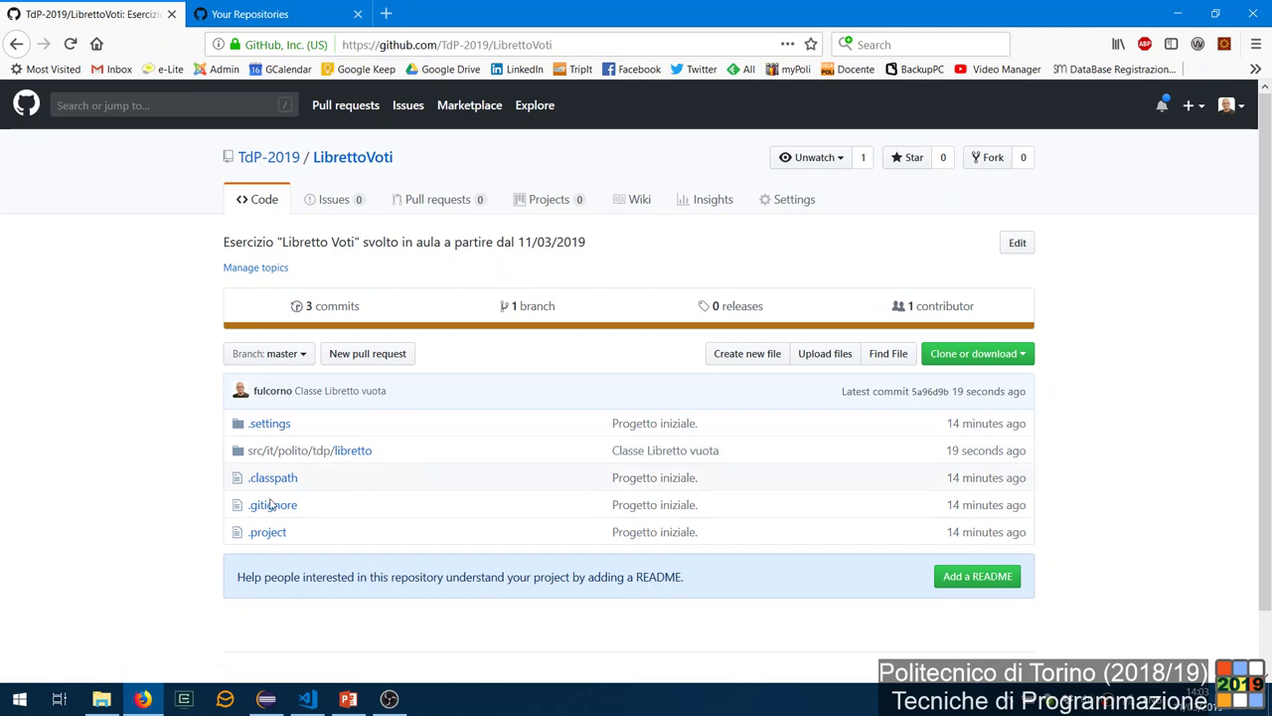
click(348, 455)
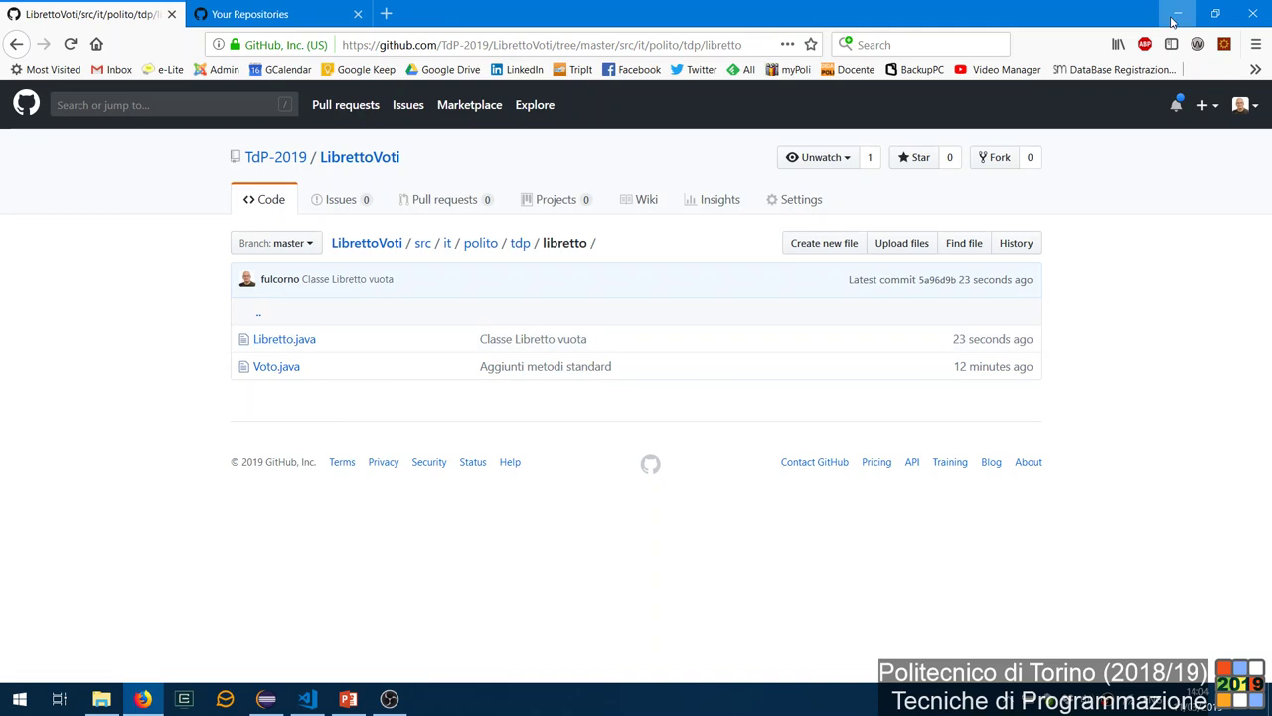
click(348, 243)
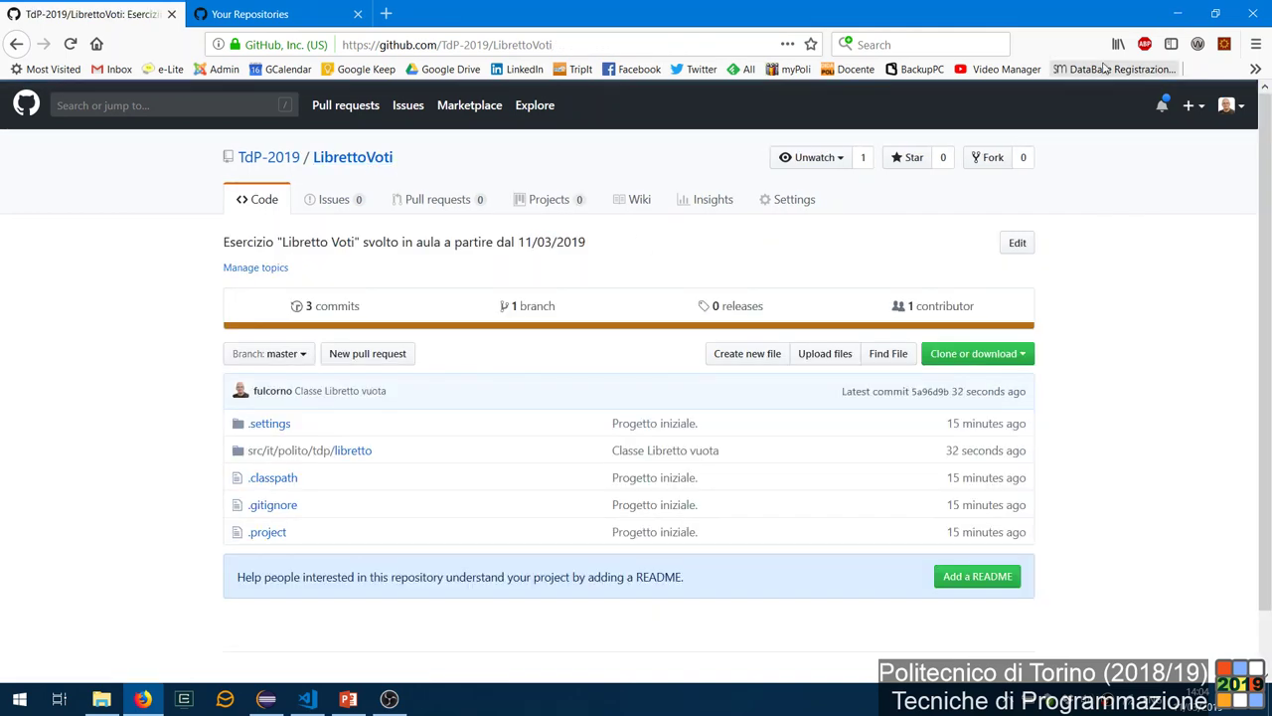
Return to Eclipse and inspect the LibrettoVoti repository's local branches and its origin remote, collapsing those entries when finished.
click(1177, 13)
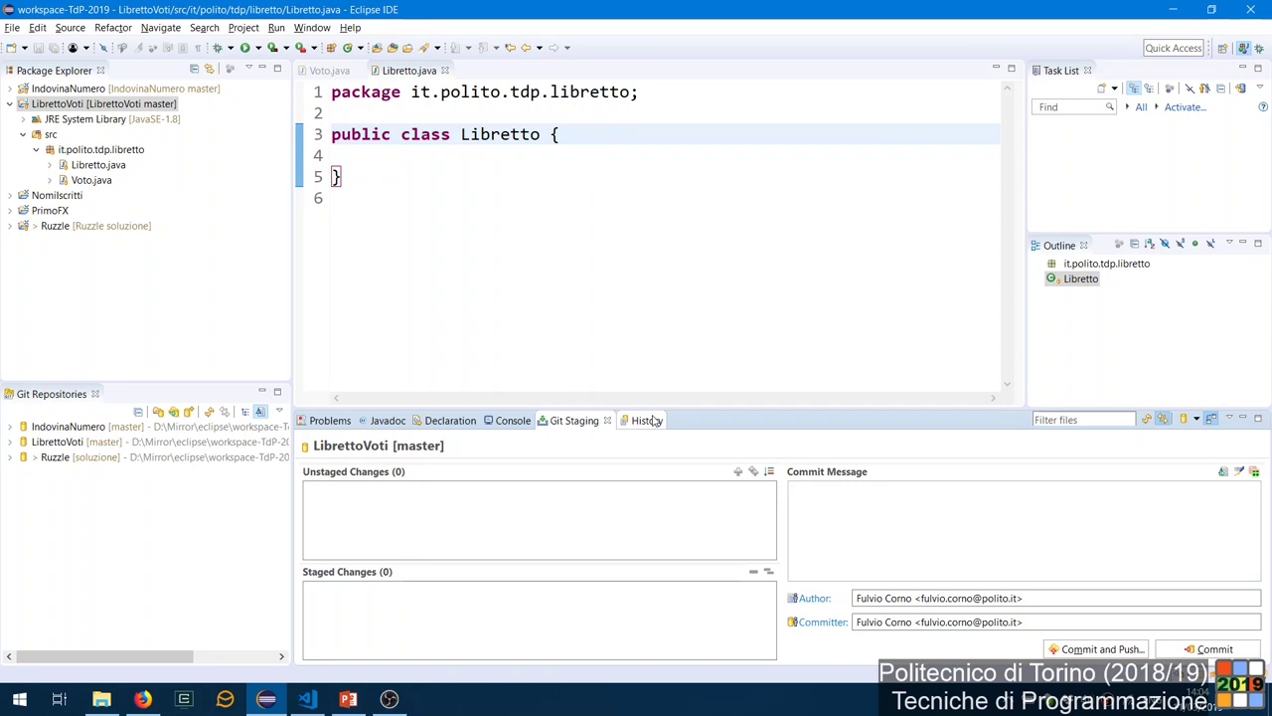
click(11, 443)
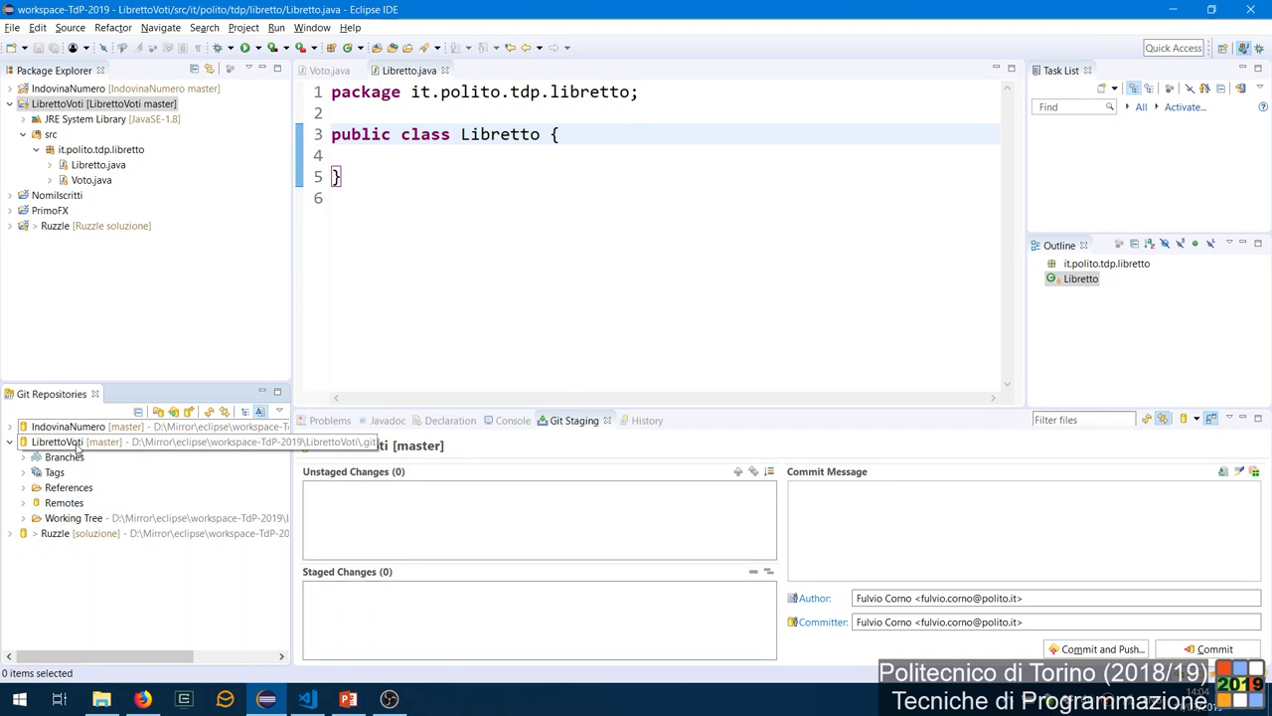
click(23, 458)
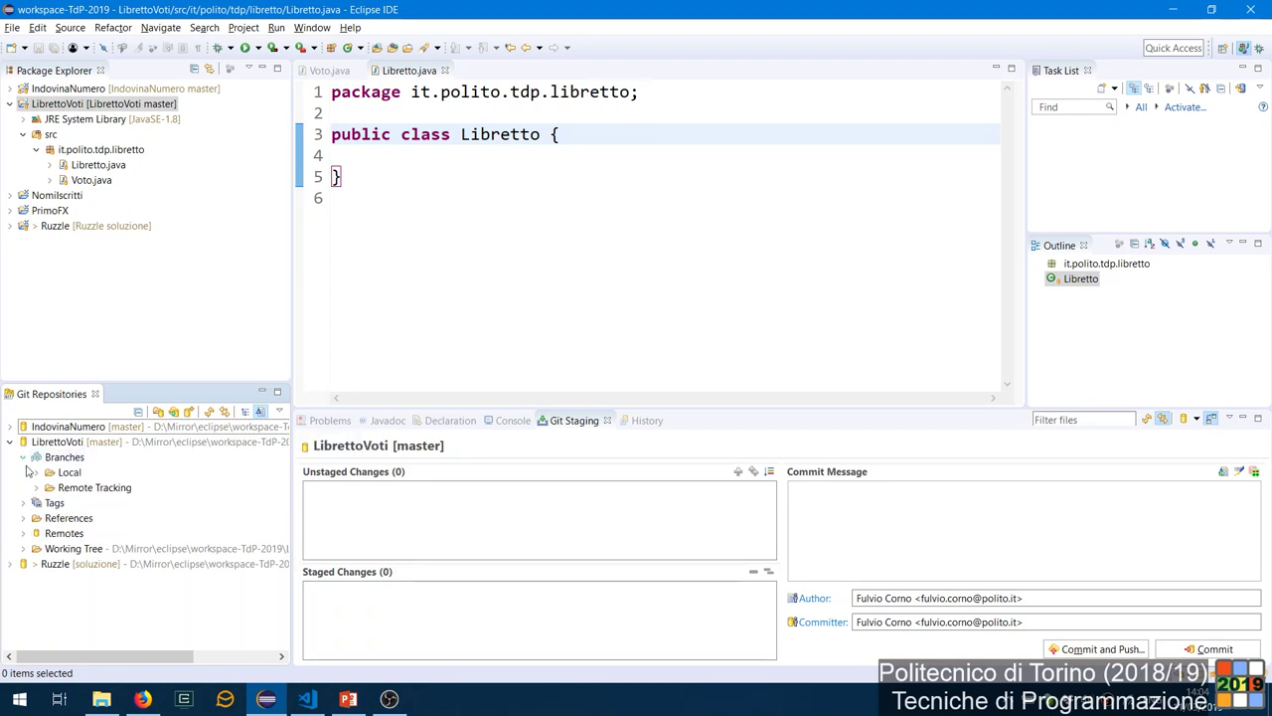
click(36, 472)
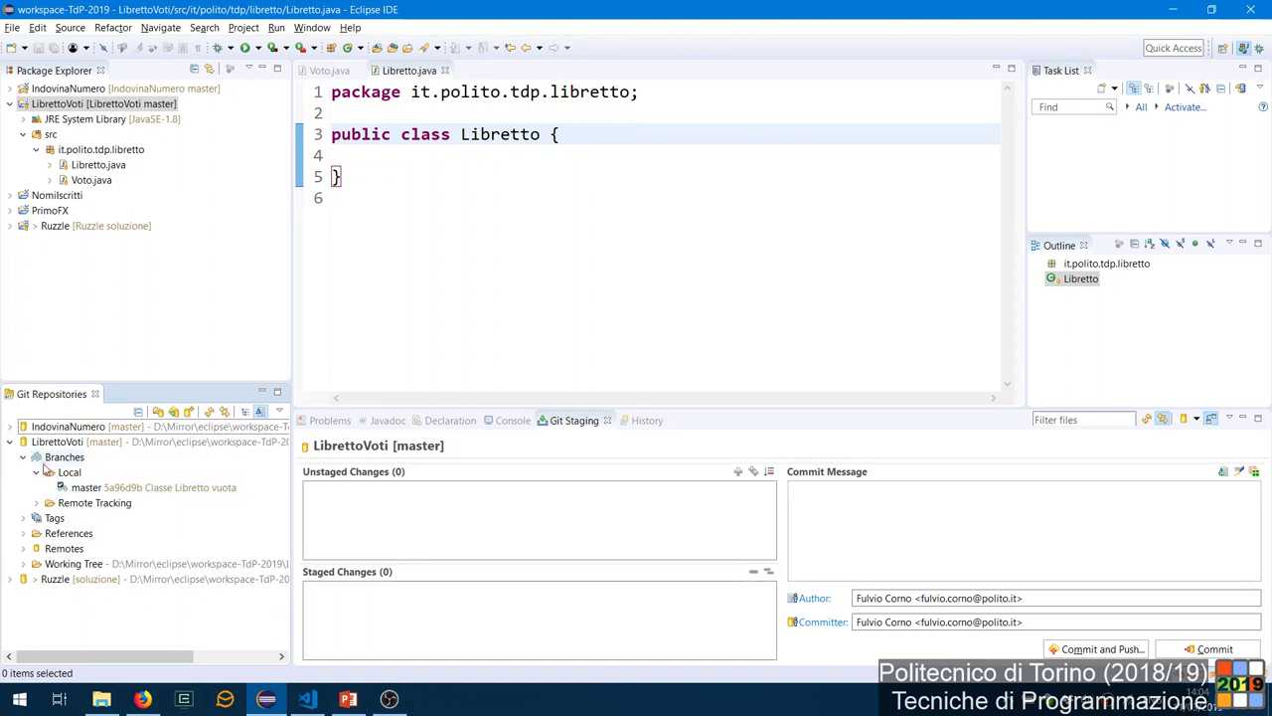
click(23, 549)
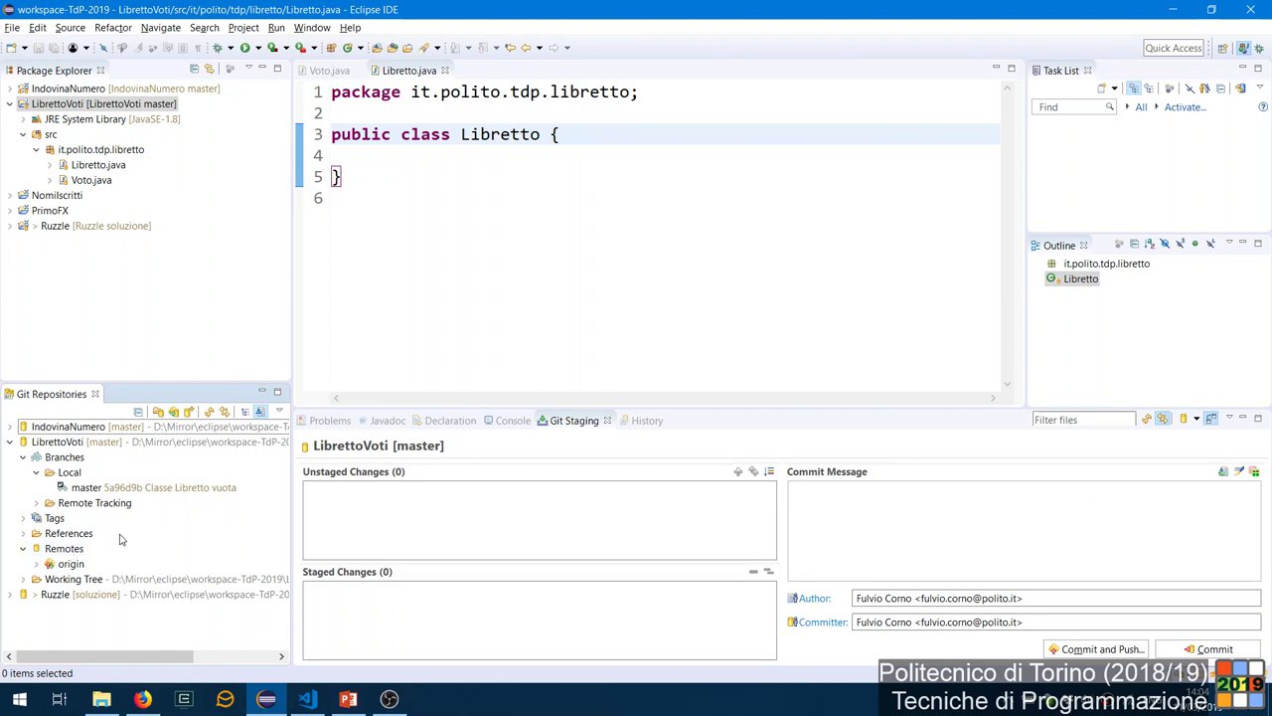
click(88, 564)
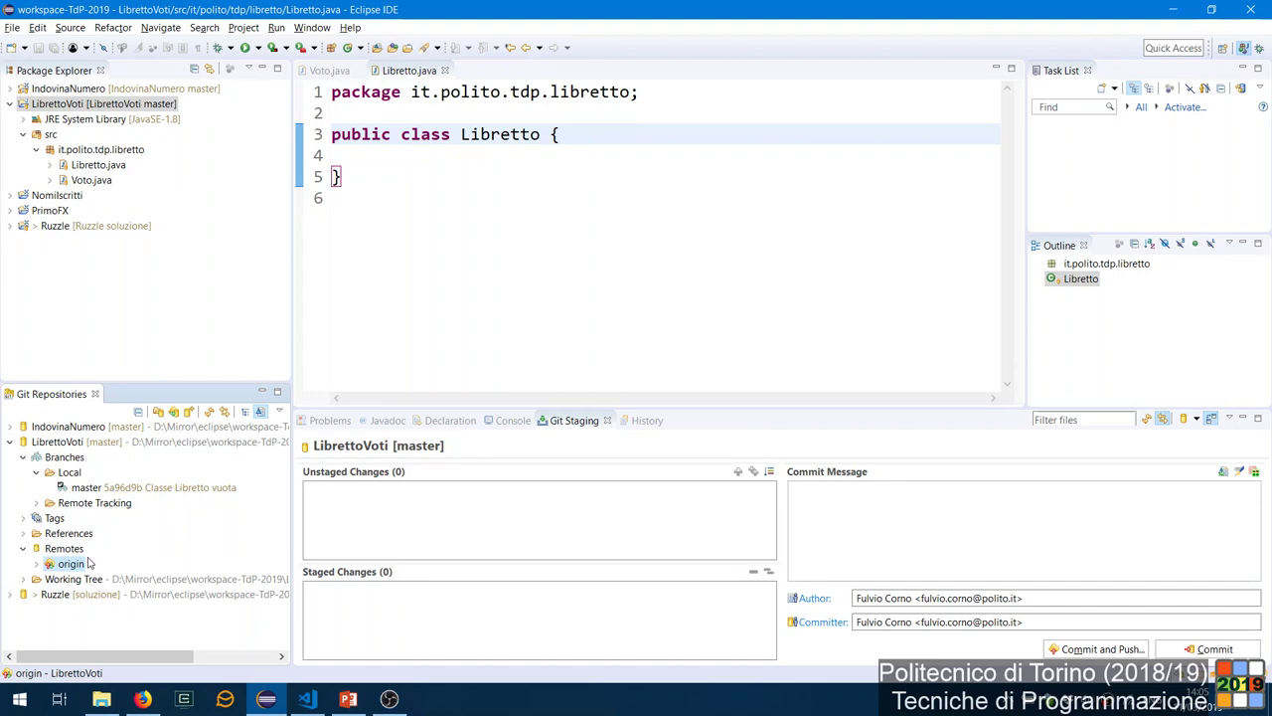
click(23, 549)
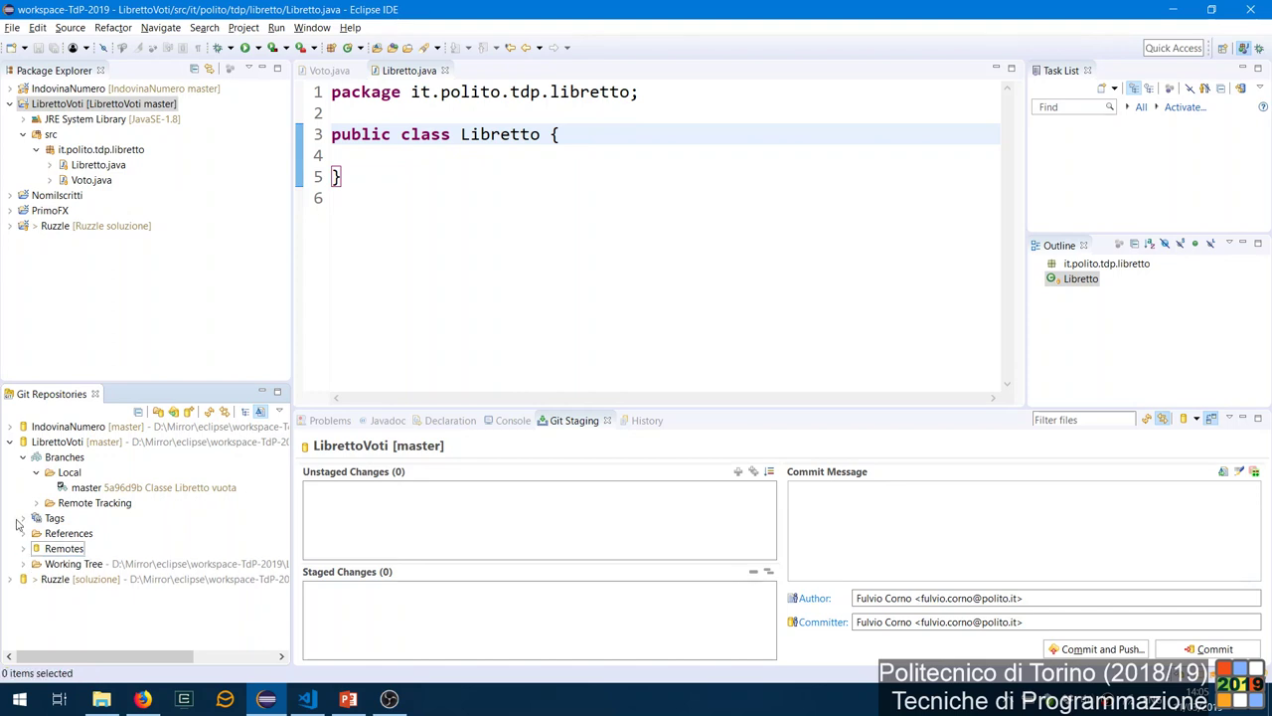
click(36, 472)
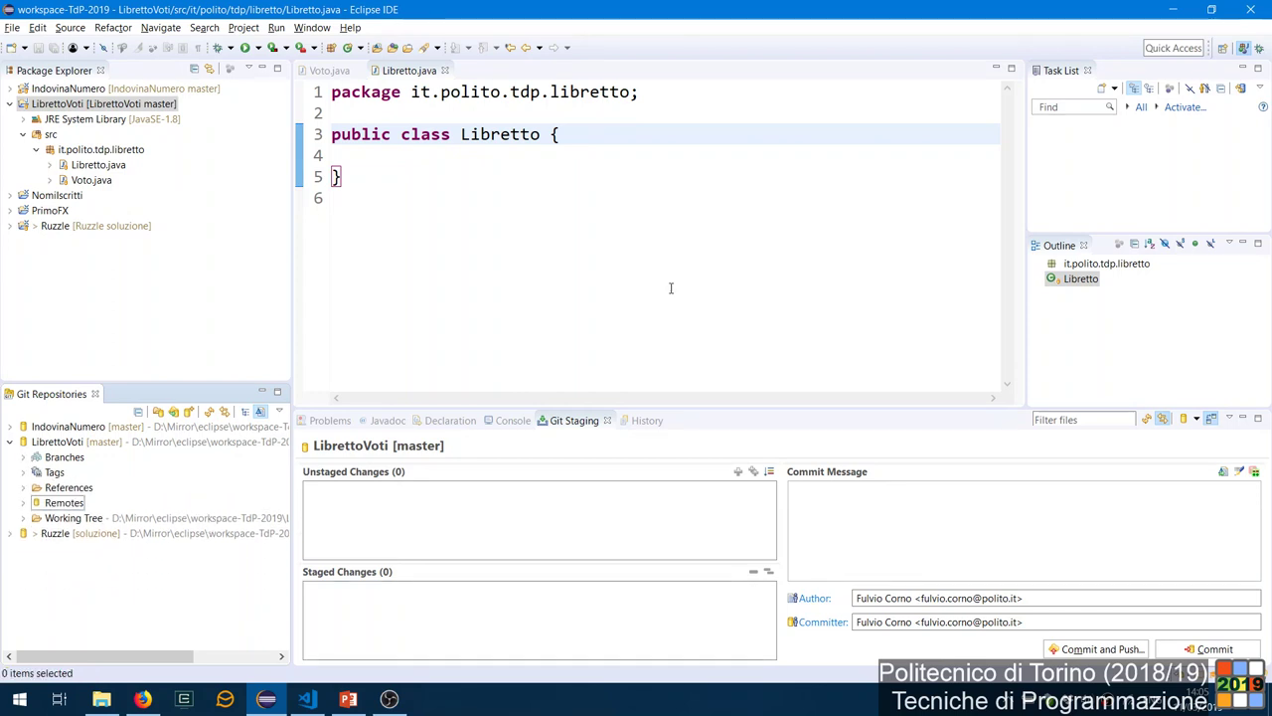
Minimize the Eclipse and Visual Studio Code windows to reveal the desktop.
click(1170, 9)
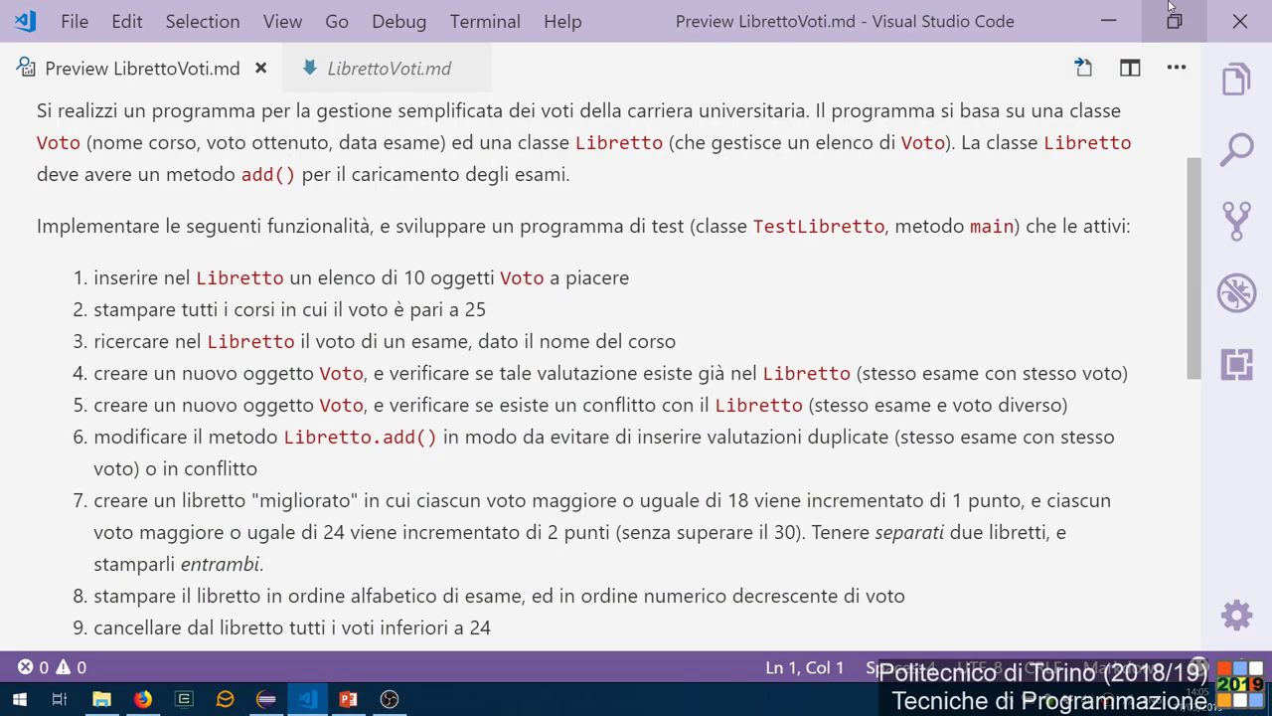
click(1132, 12)
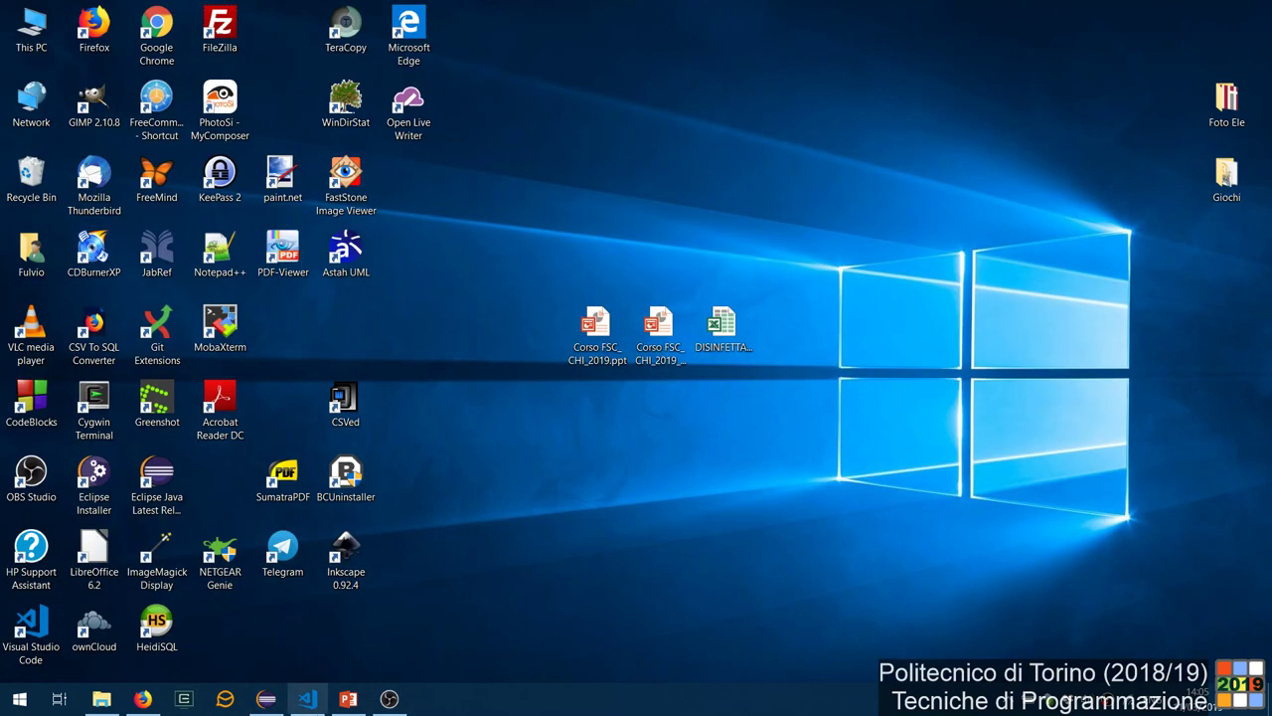
Switch to Firefox and view the HTTPS clone address of the TdP-2019 LibrettoVoti repository, closing the clone options when done.
click(144, 698)
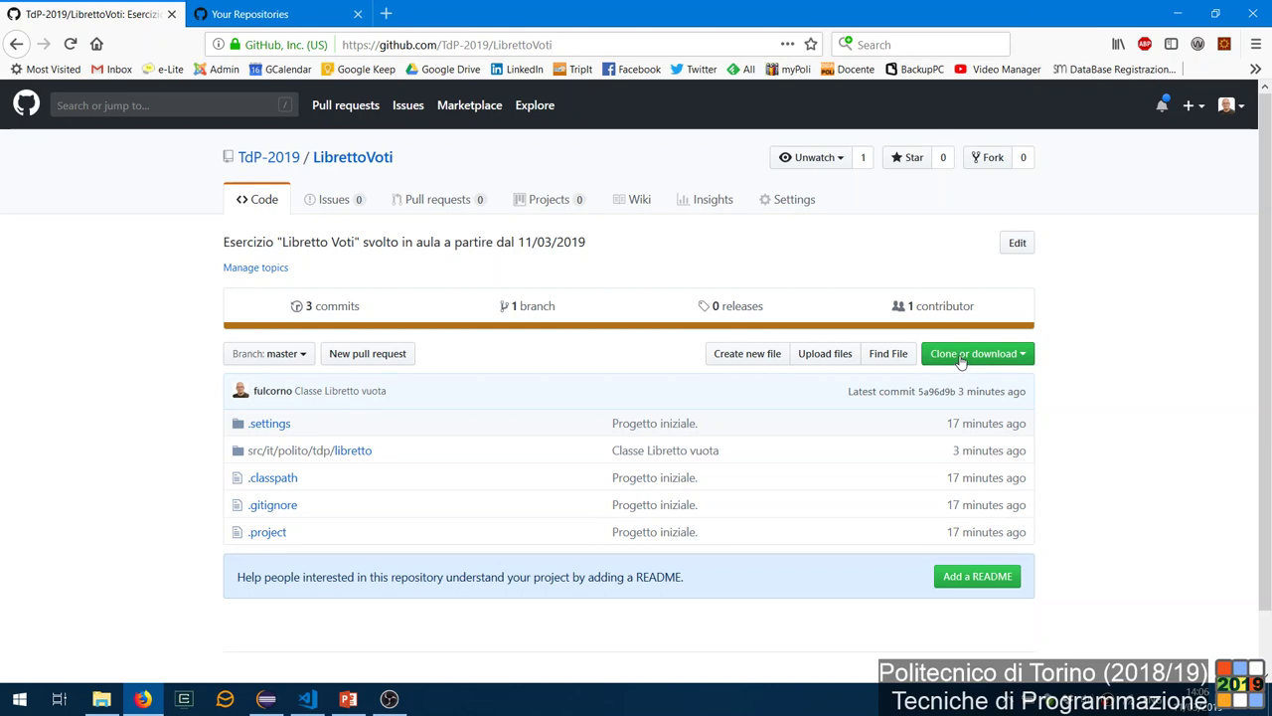
click(1006, 367)
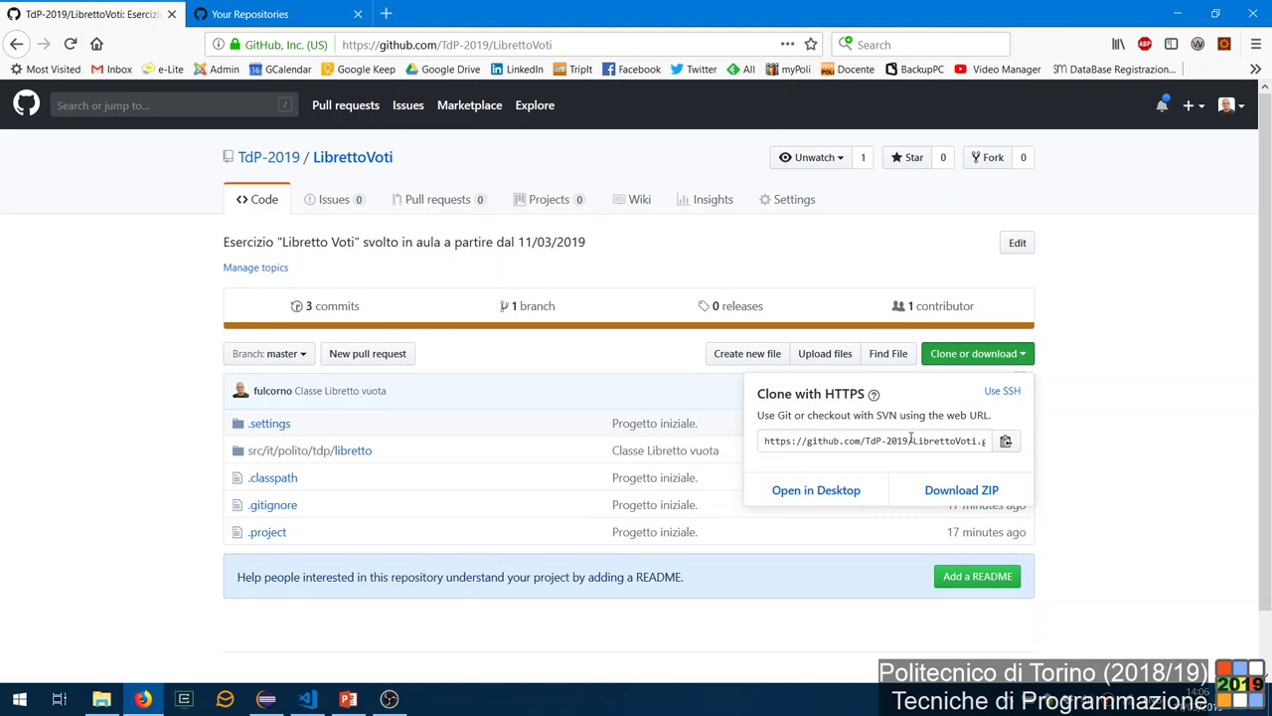
click(911, 441)
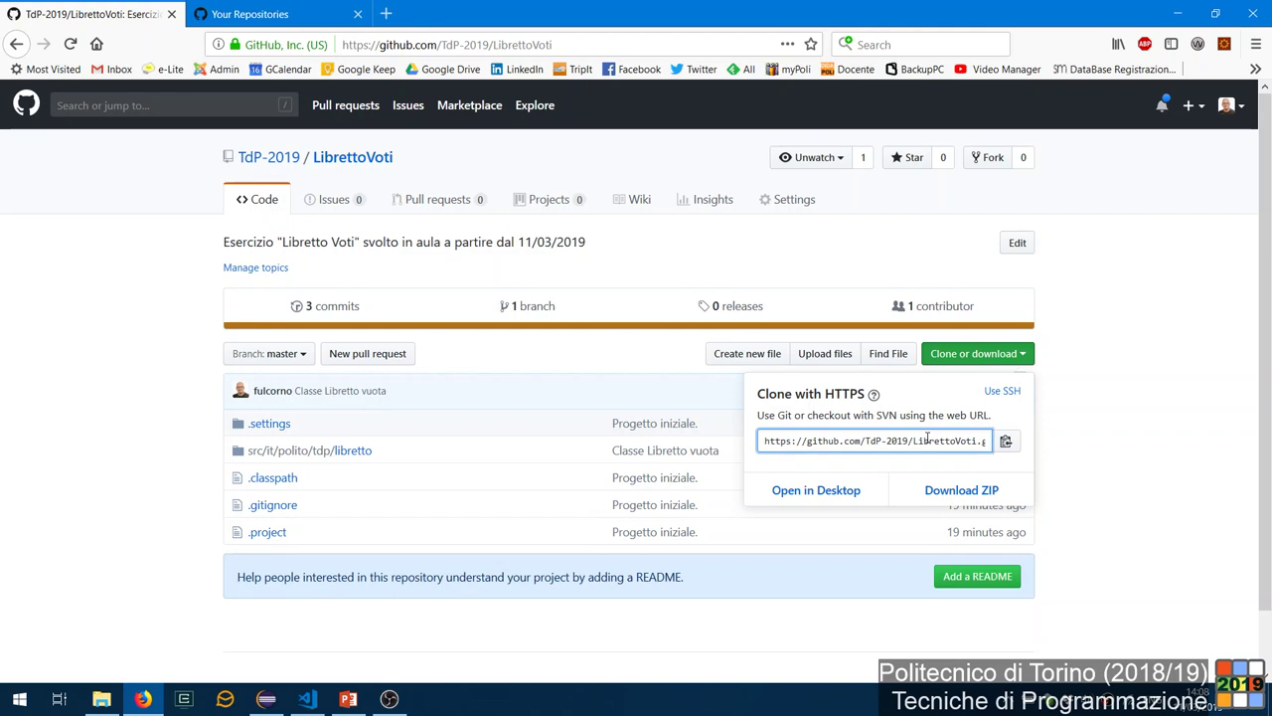
click(1182, 417)
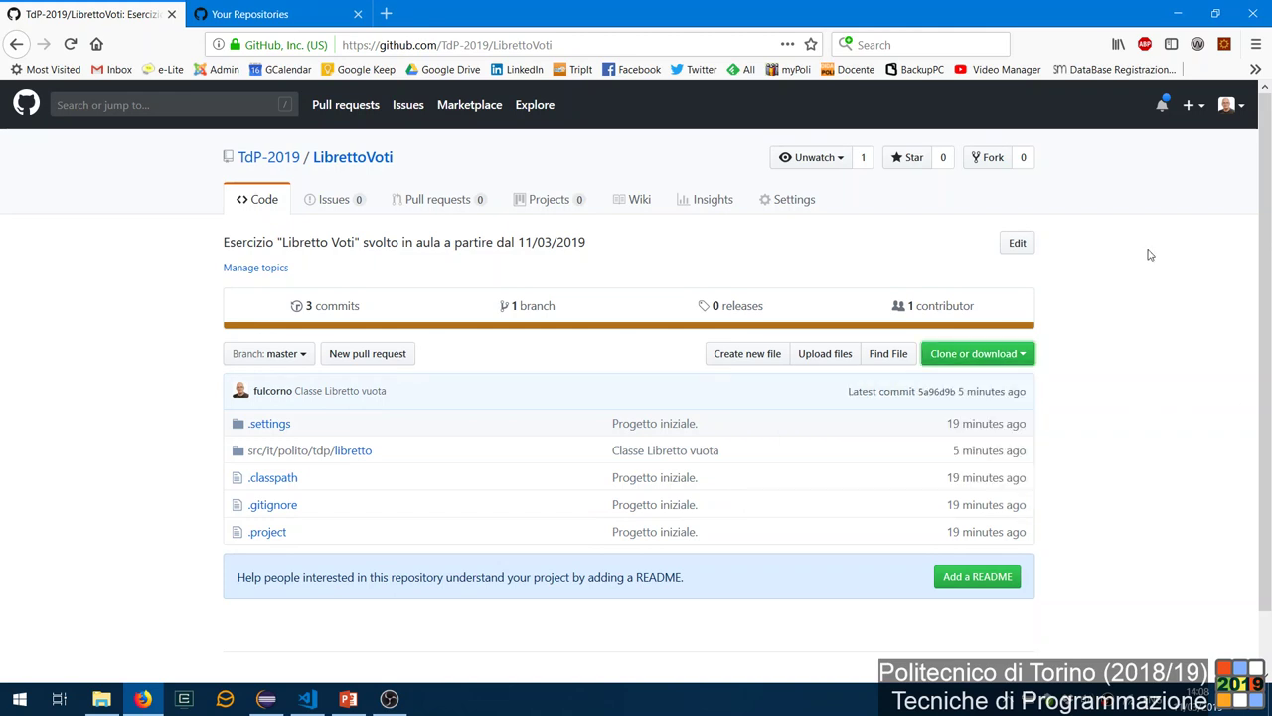
Fork the TdP-2019 LibrettoVoti repository into the personal GitHub account.
click(990, 161)
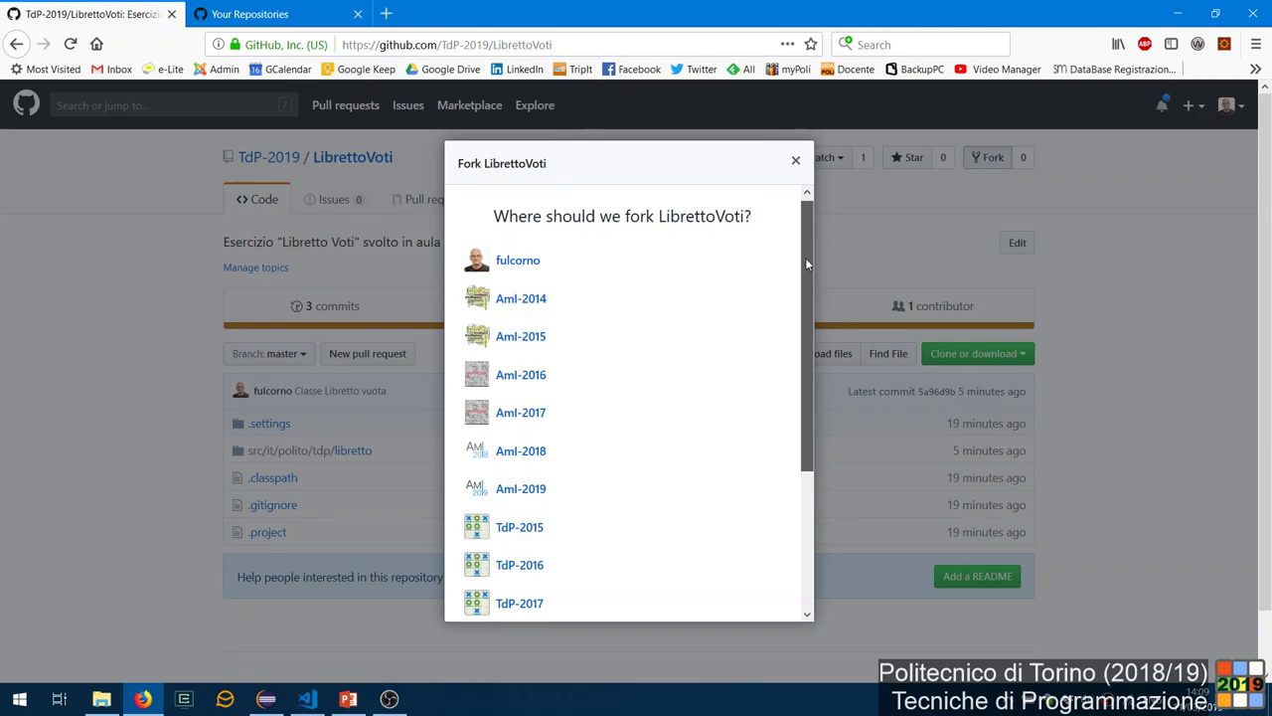
mouse_move(805, 257)
mouse_down()
mouse_move(778, 397)
mouse_move(800, 247)
mouse_up()
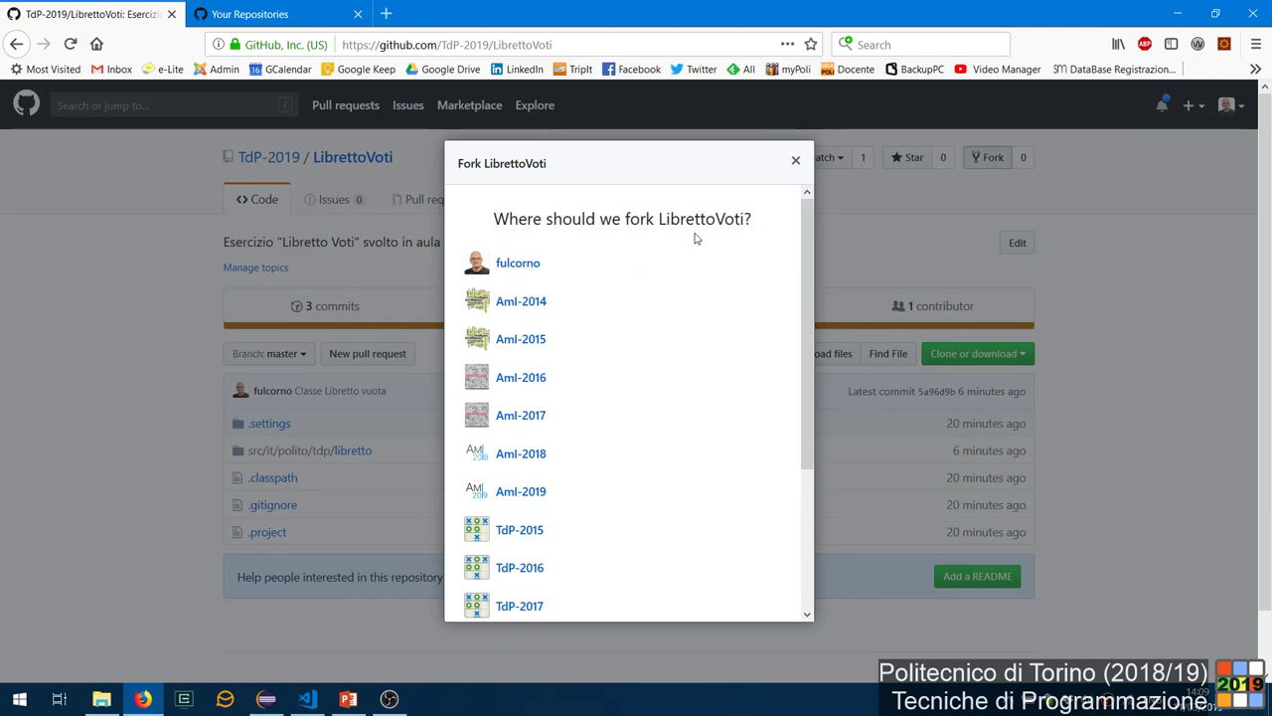
click(534, 271)
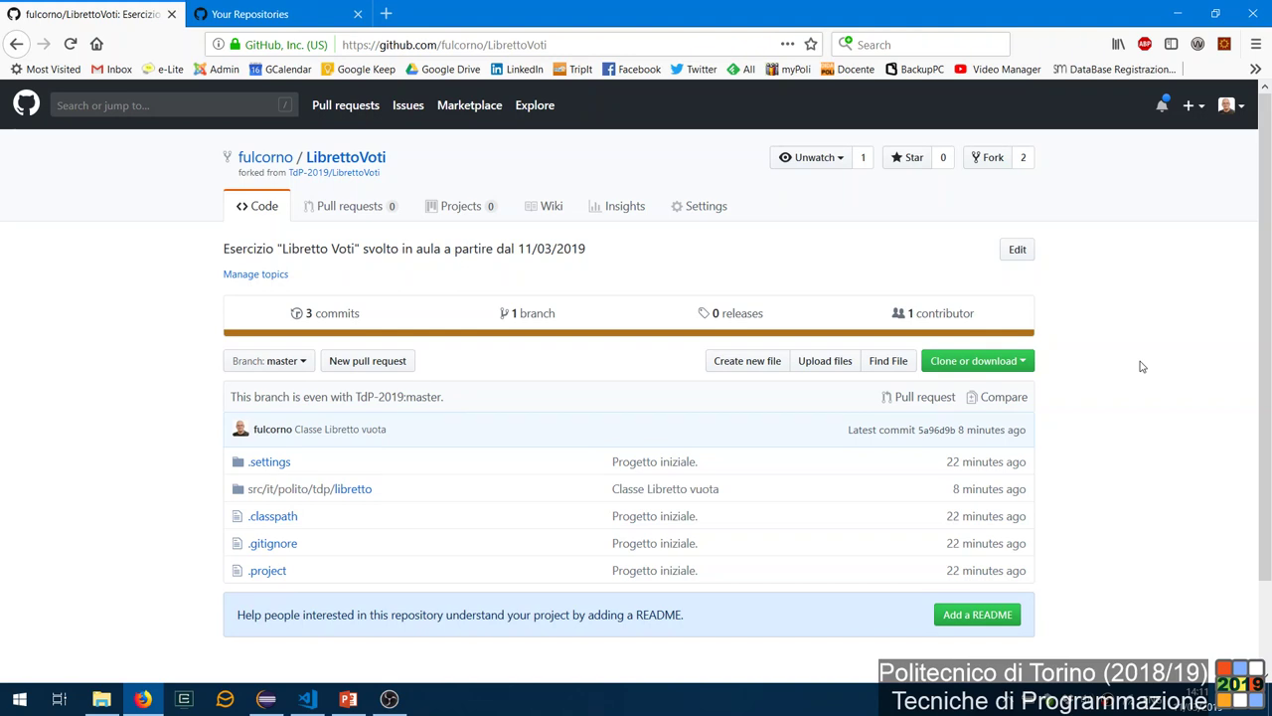
Switch to Eclipse, collapse the LibrettoVoti project and close it in the workspace.
click(268, 700)
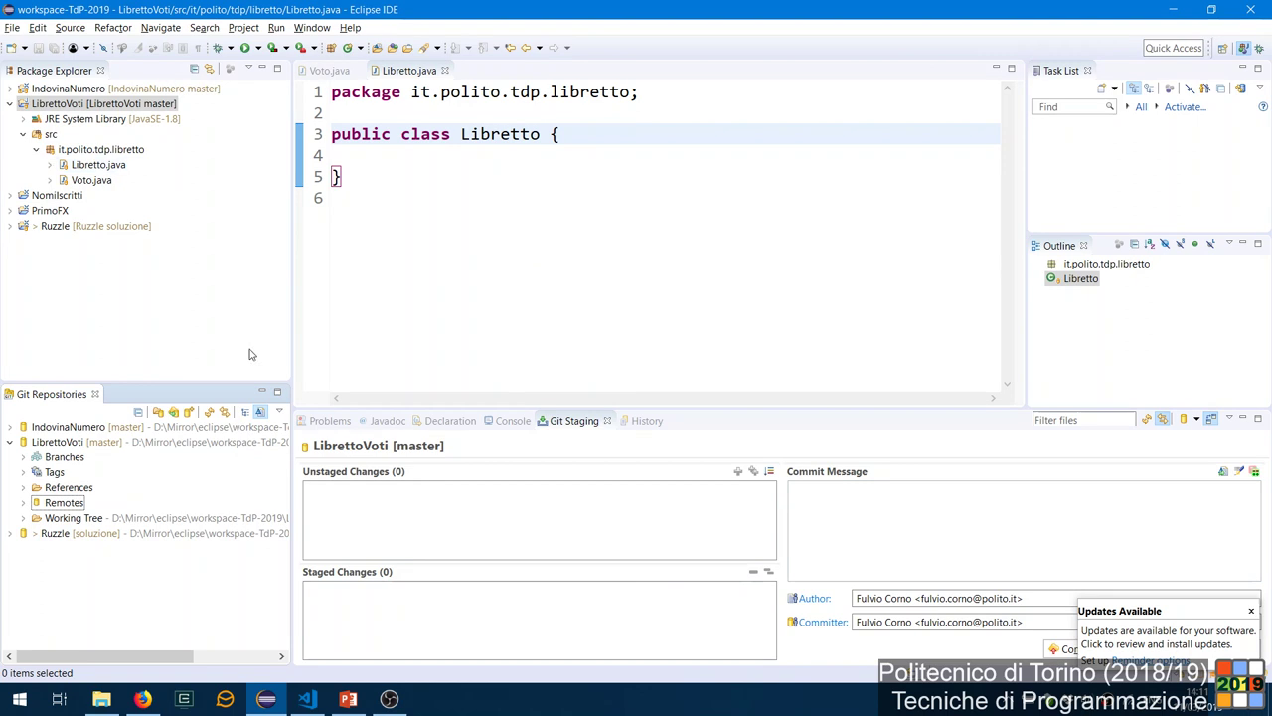
click(12, 104)
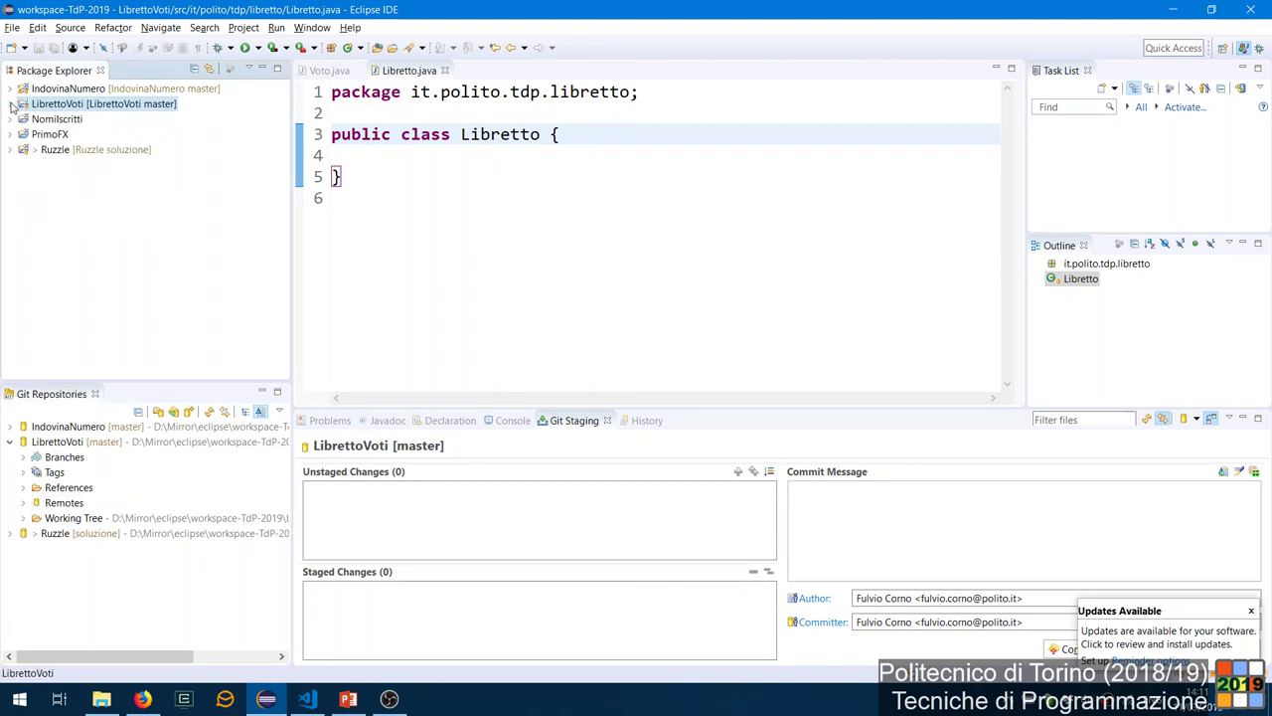
right_click(118, 112)
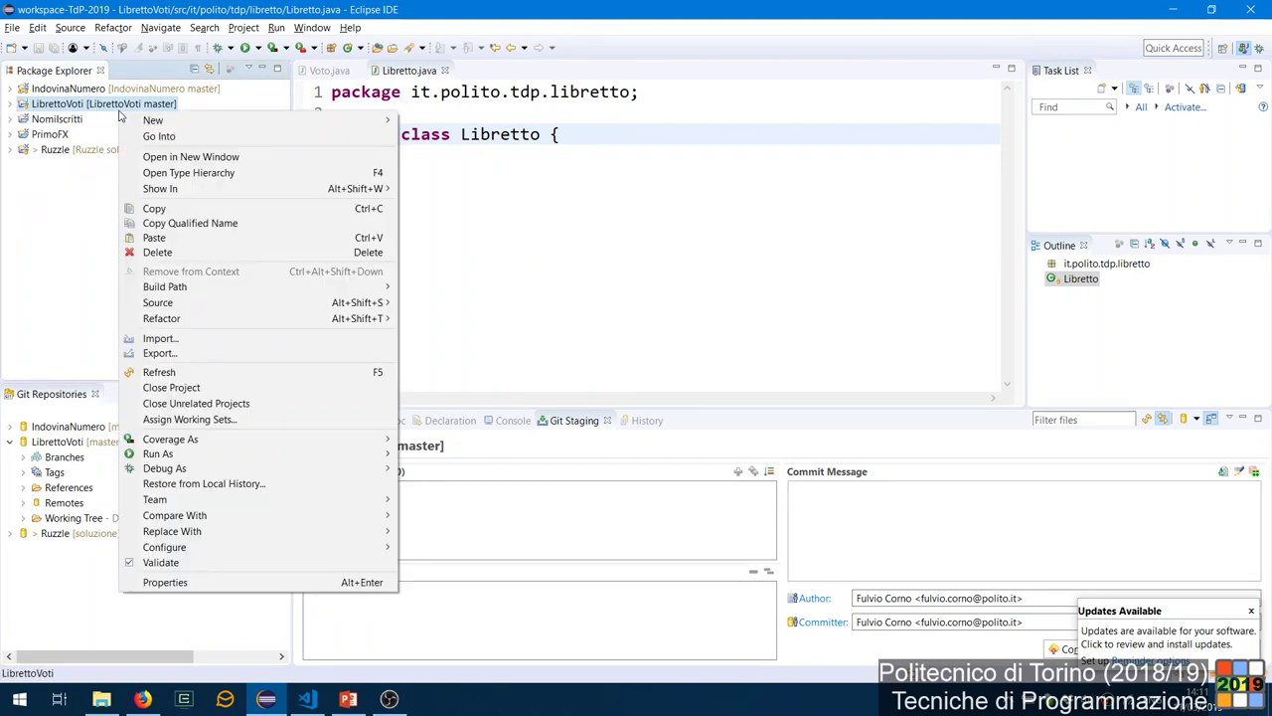
click(221, 387)
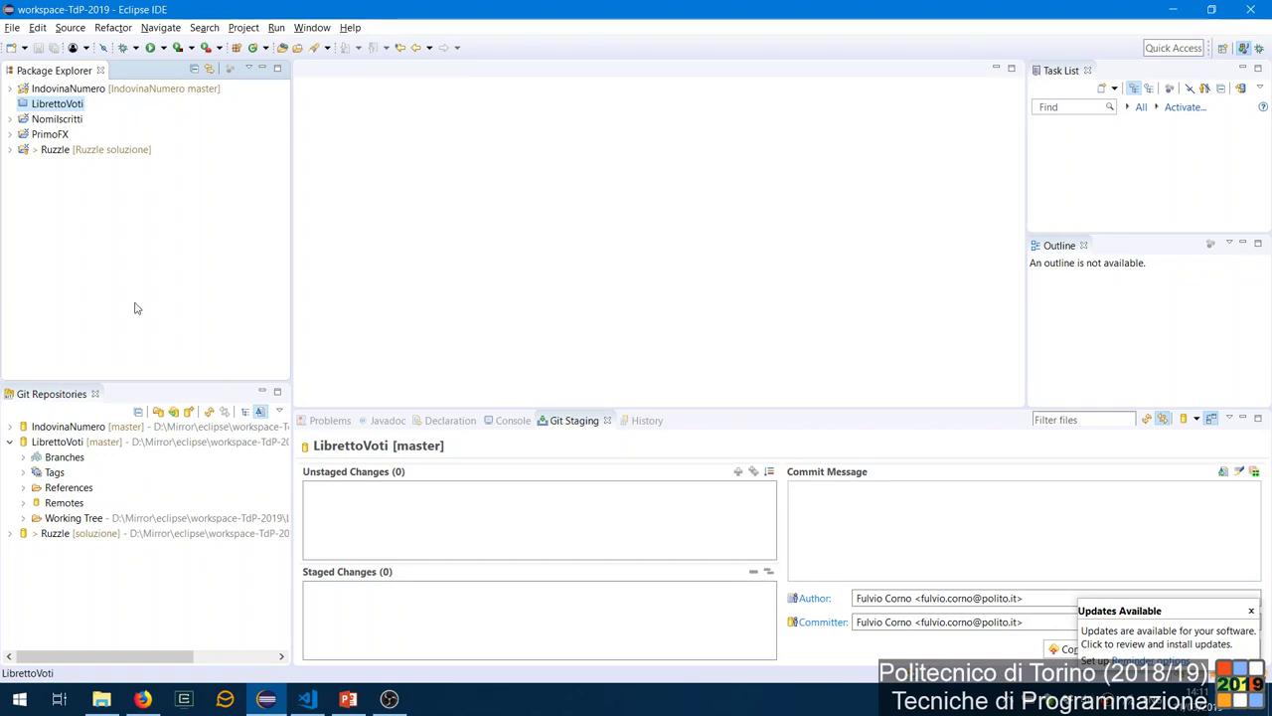
Switch Eclipse to the workspace D:\Mirror\eclipse\workspace-TdP-2019bis, leave the Welcome page for the workbench and maximize the window.
click(12, 28)
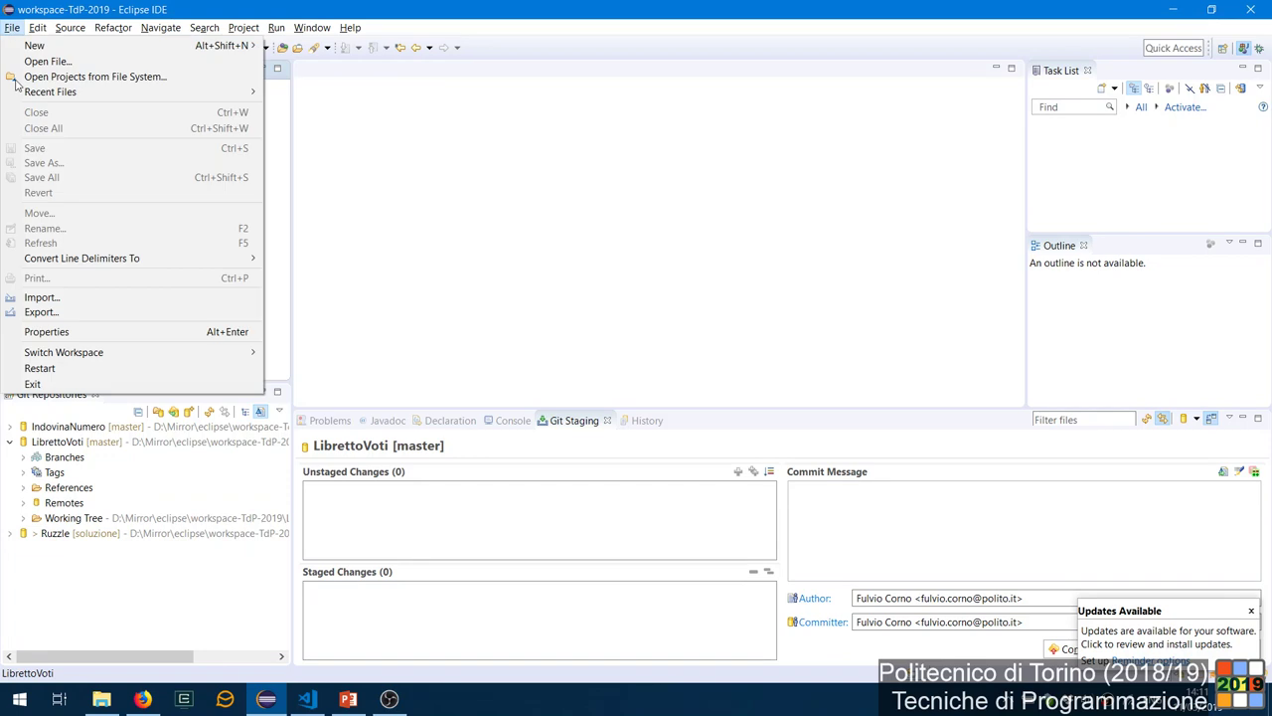
mouse_move(56, 355)
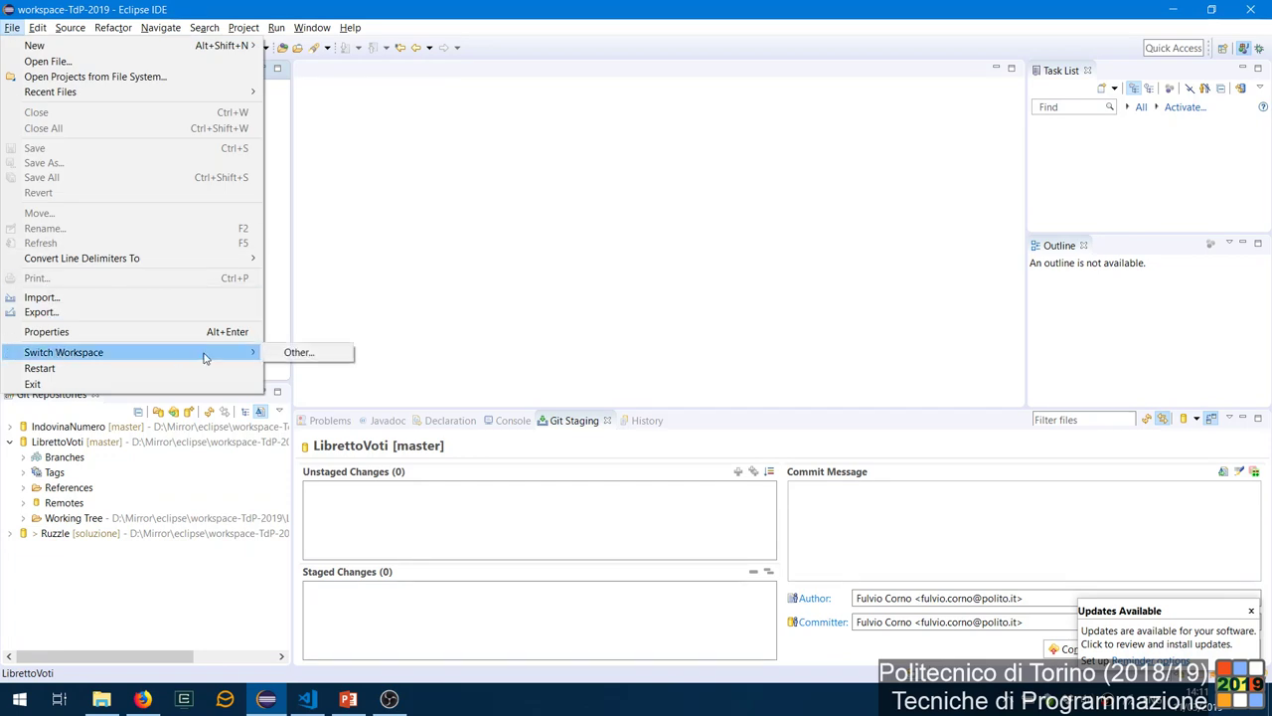
click(278, 354)
click(667, 276)
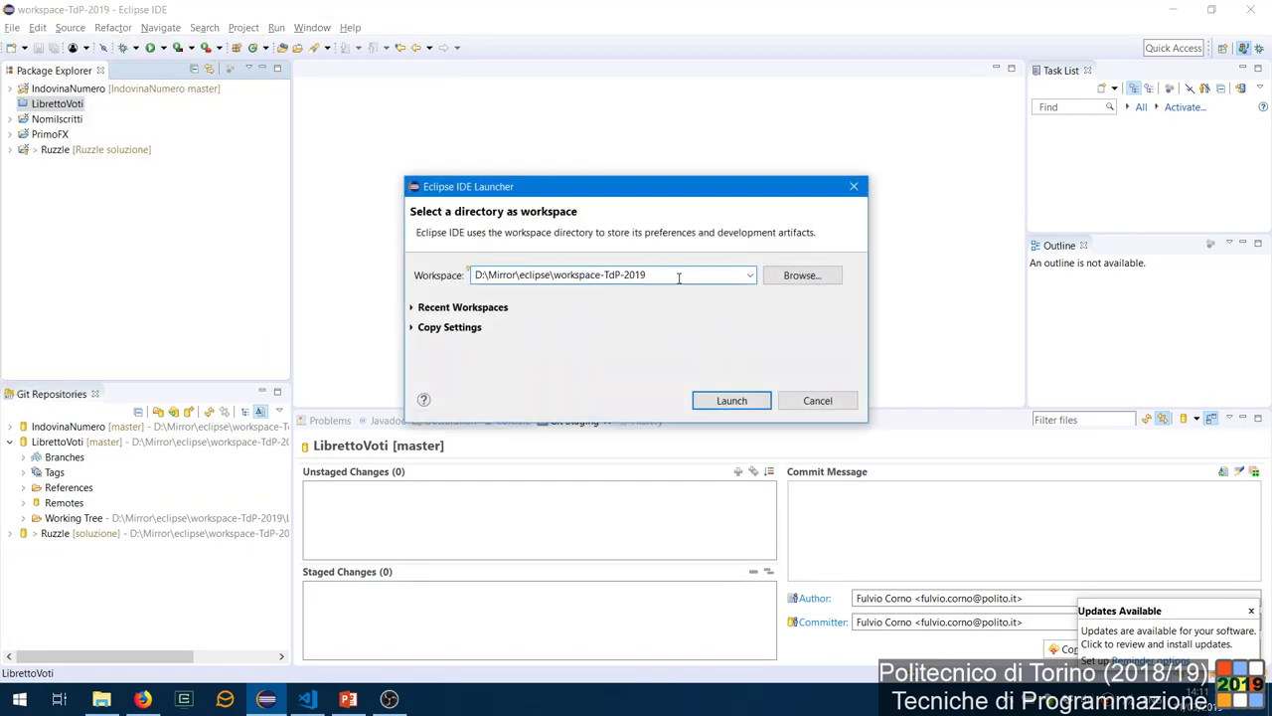
text(bis)
key(Return)
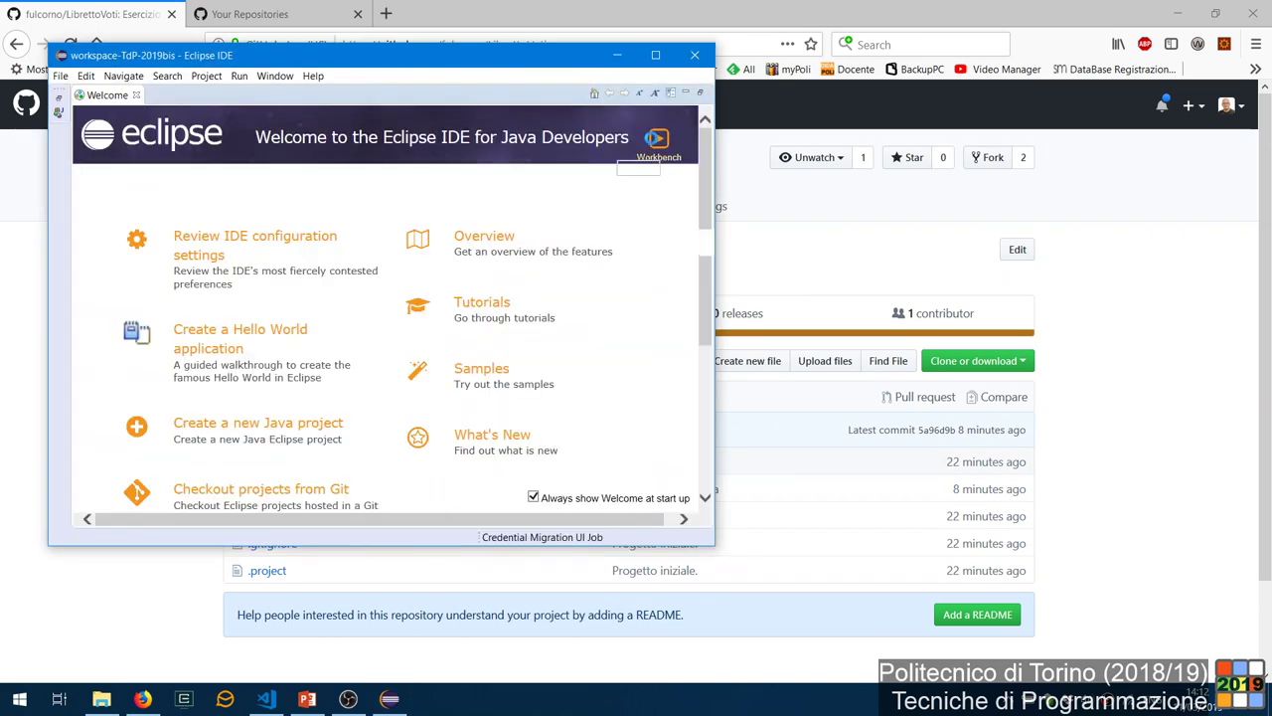
click(659, 145)
click(655, 56)
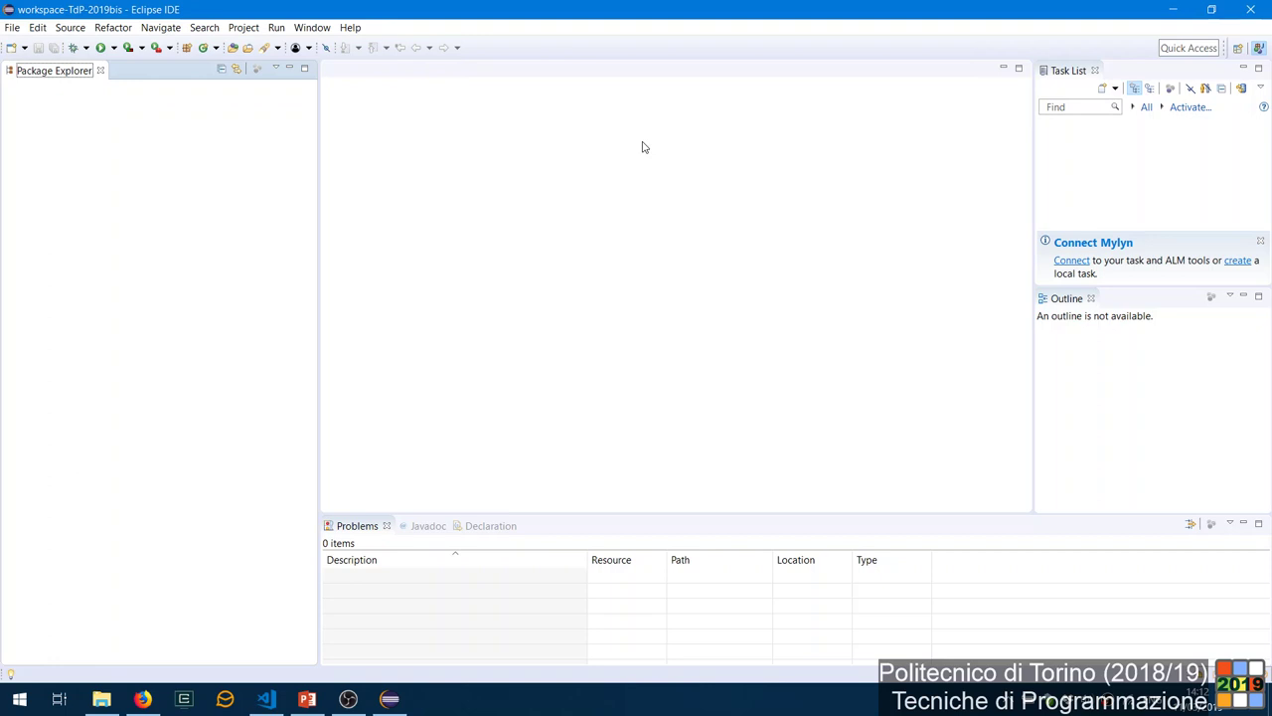
Switch to Firefox, copy the HTTPS clone URL of the forked LibrettoVoti repository and return to Eclipse.
key(alt+Tab)
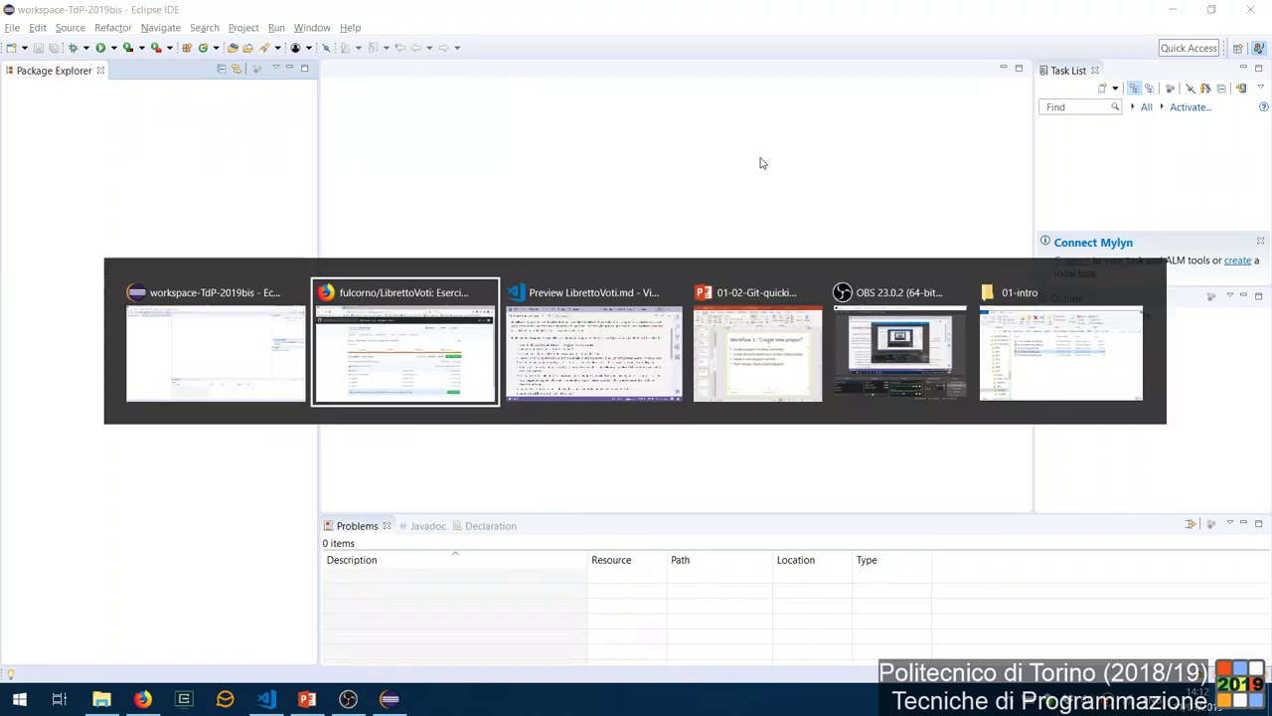
key(alt+Tab)
key(alt+Tab)
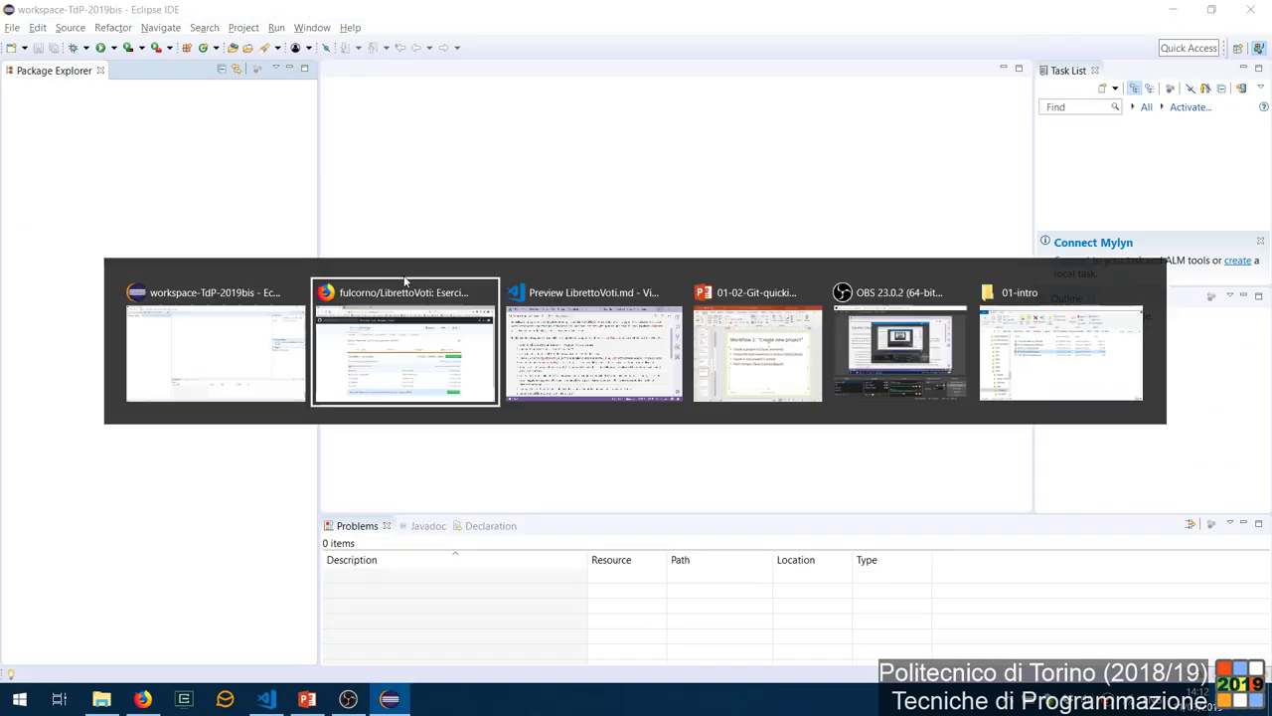
key(alt+Tab)
click(404, 275)
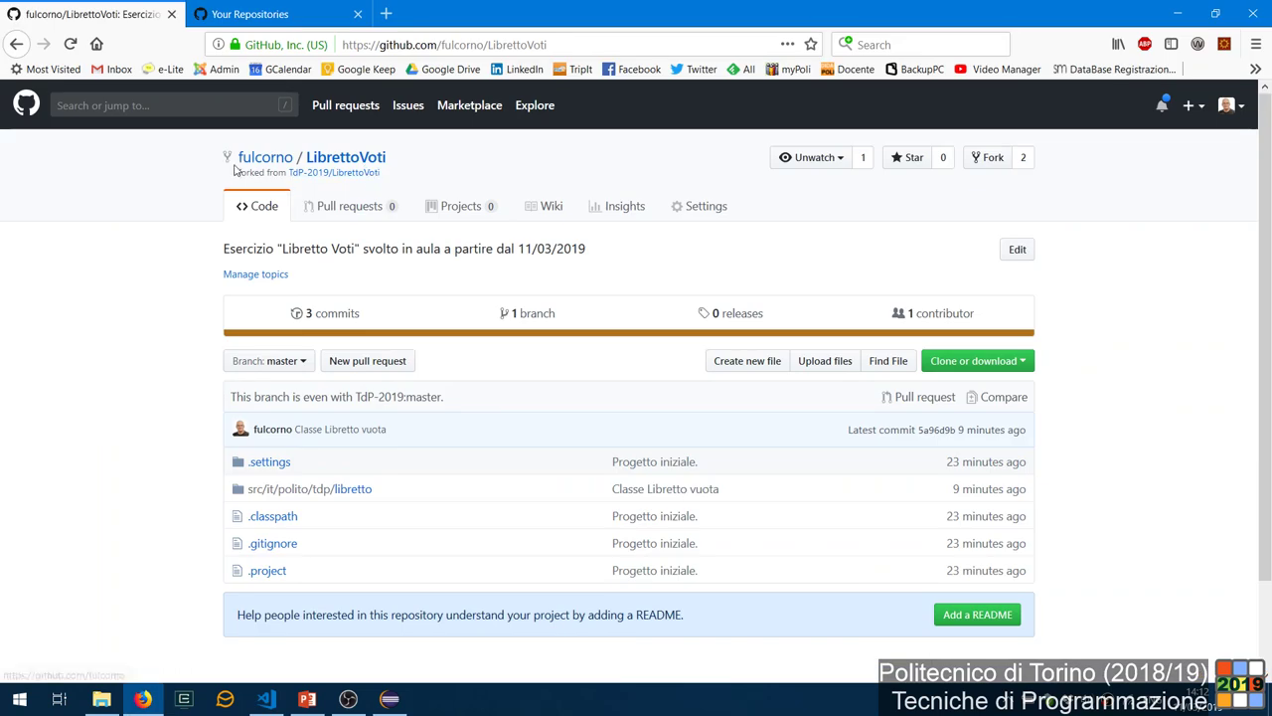
mouse_move(266, 159)
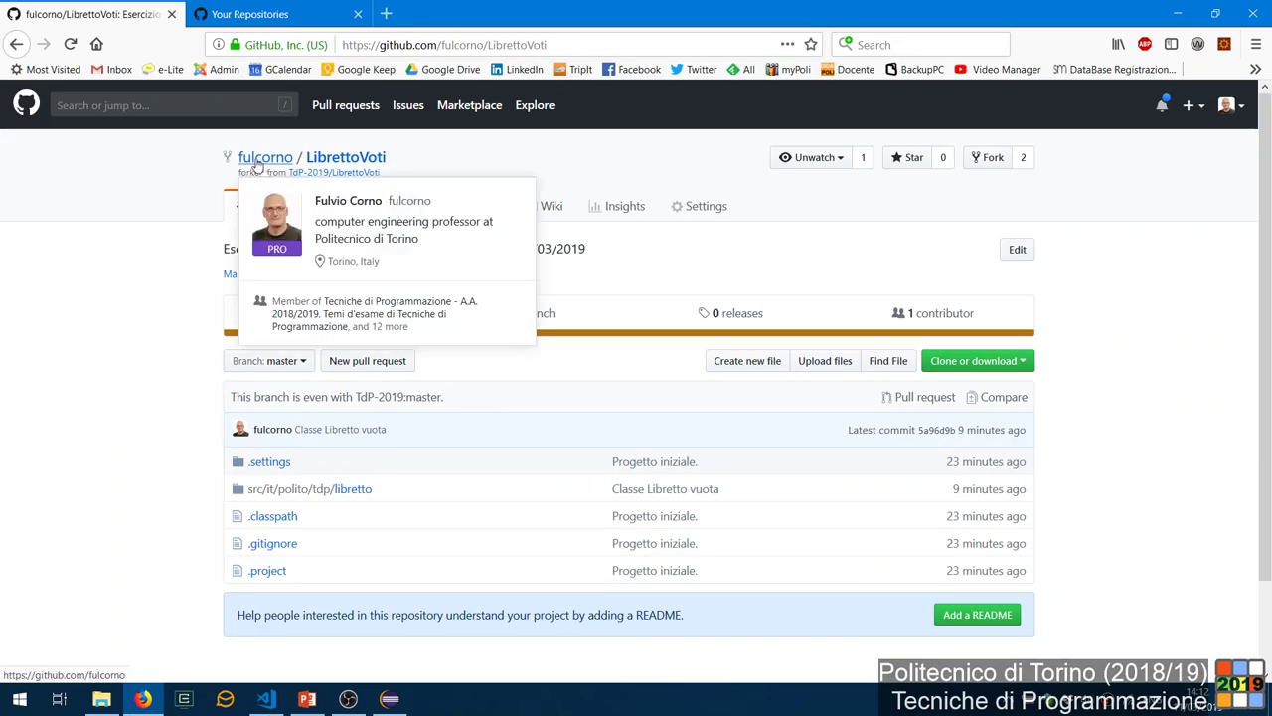
click(1009, 363)
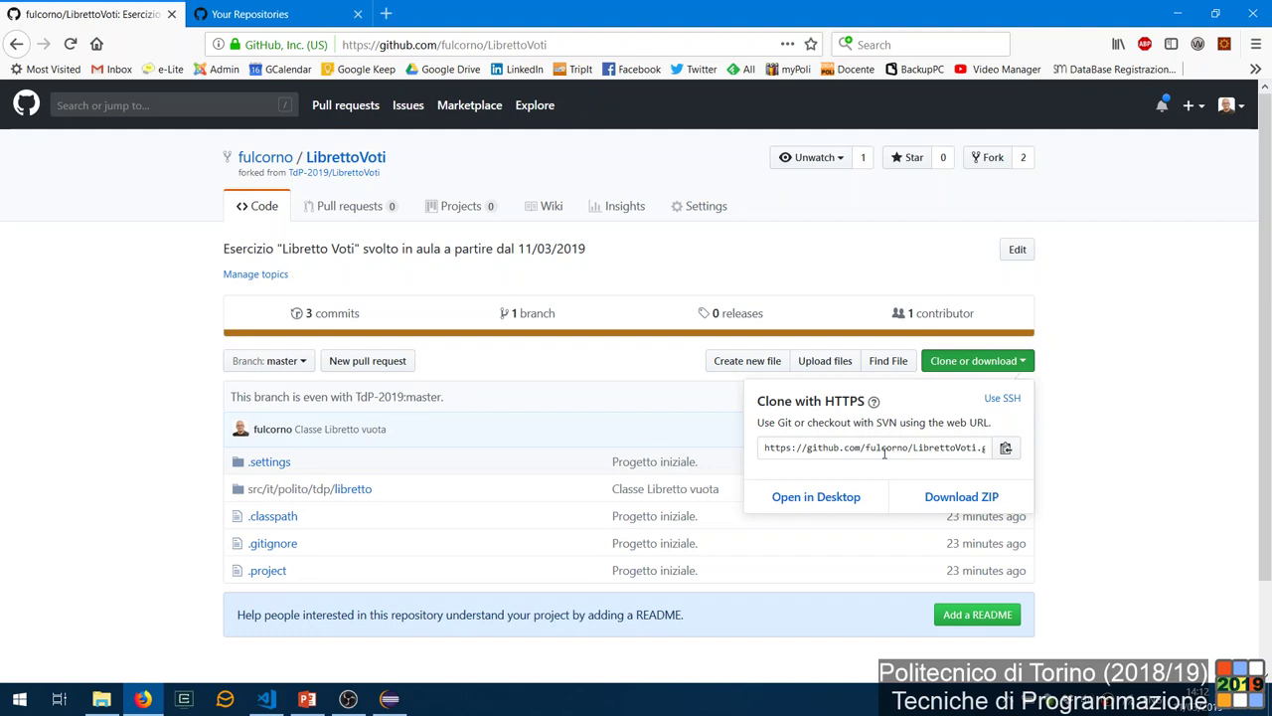
click(1007, 449)
key(alt+Tab)
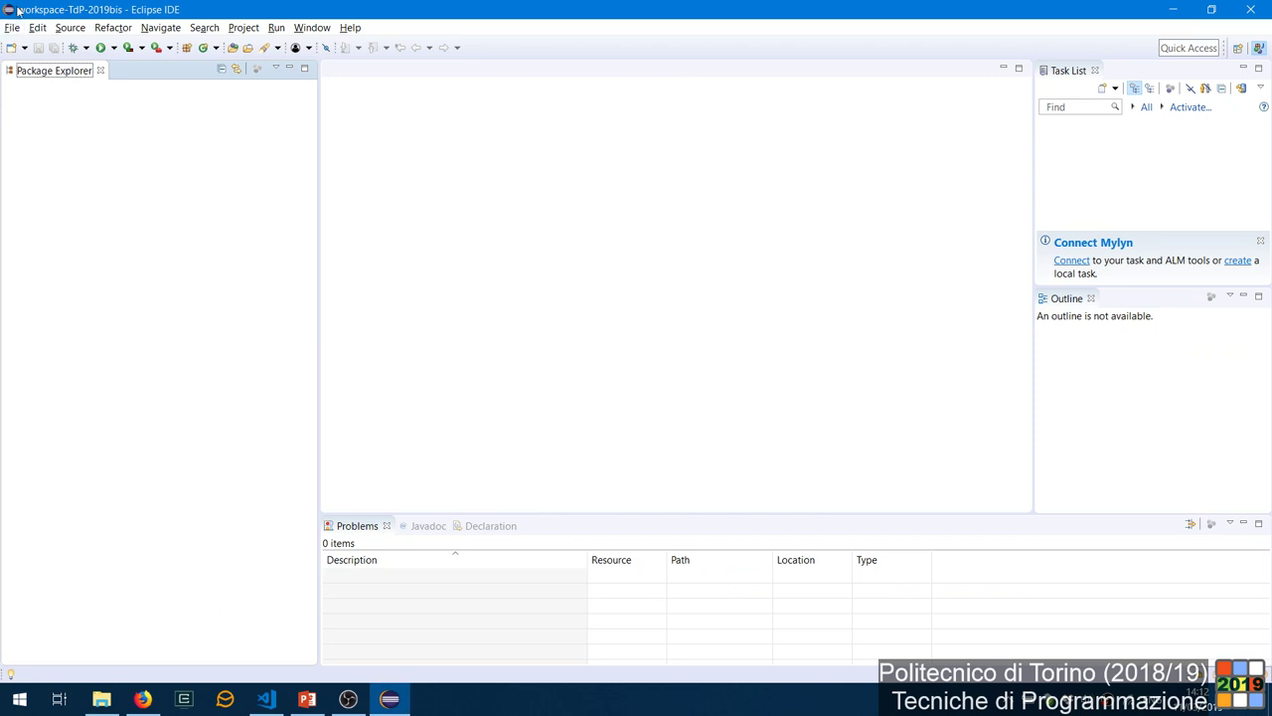
click(11, 27)
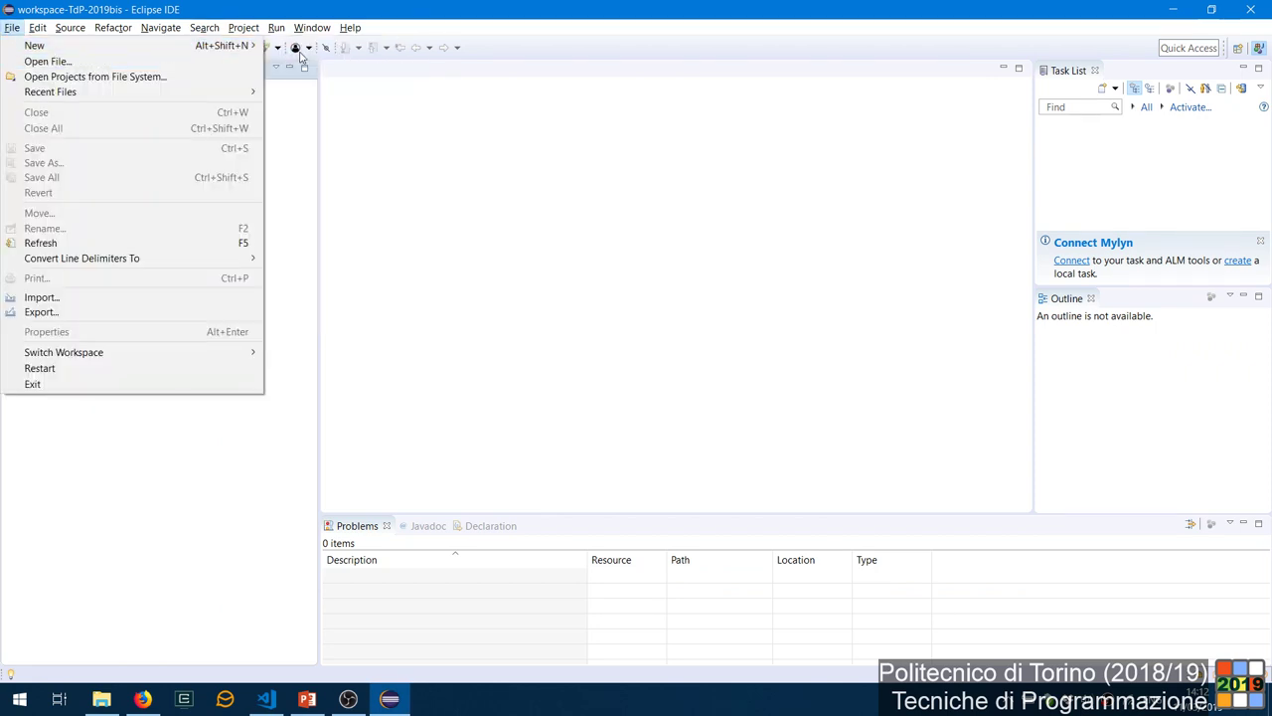
mouse_move(239, 45)
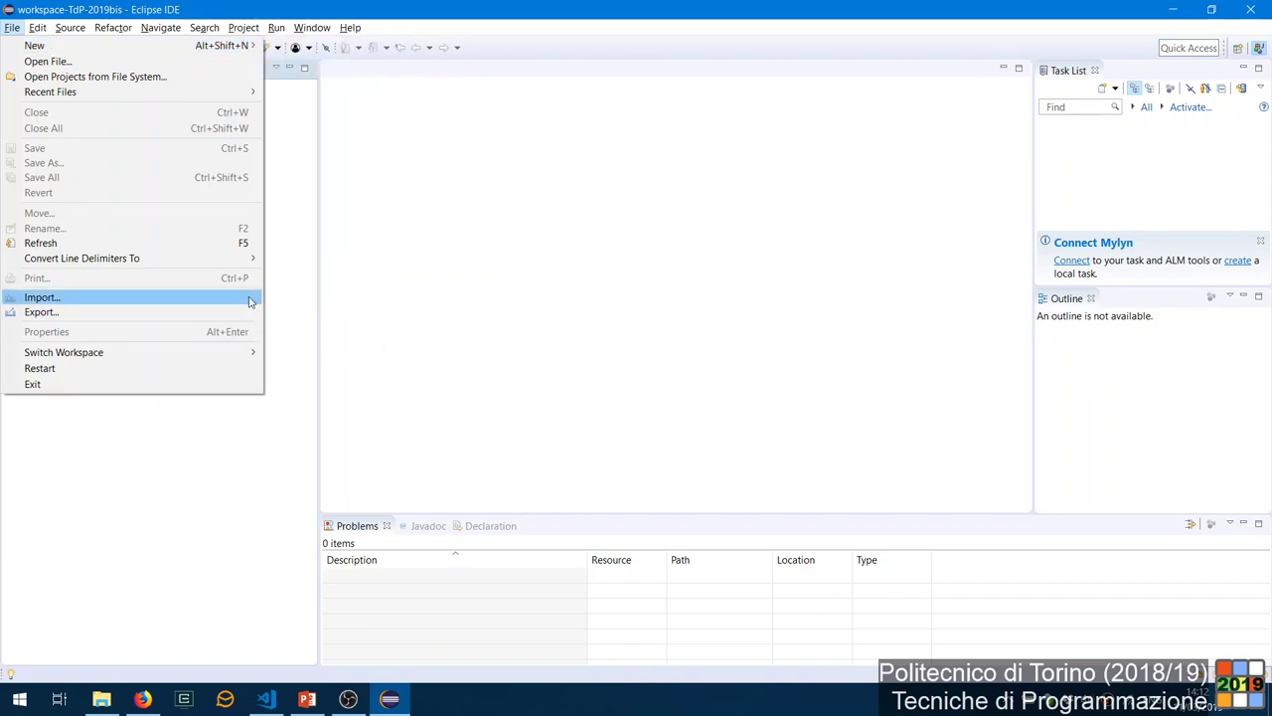
click(11, 27)
click(113, 27)
mouse_move(11, 27)
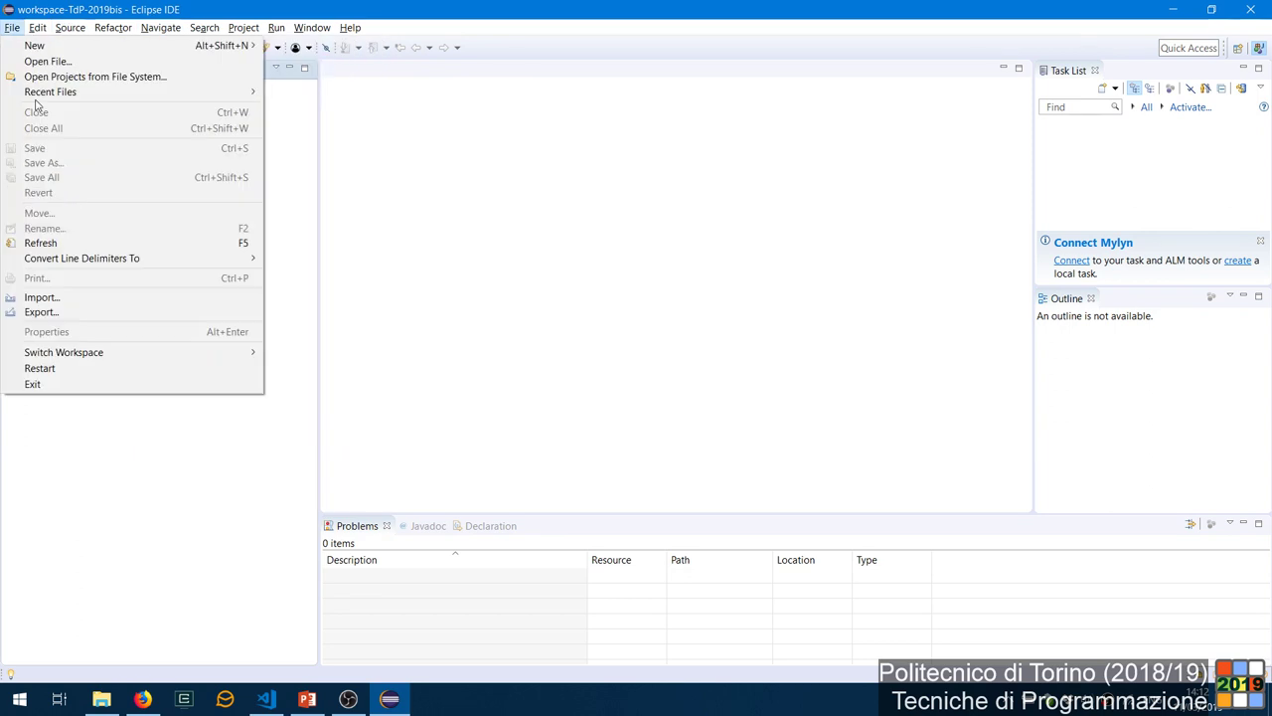
click(42, 298)
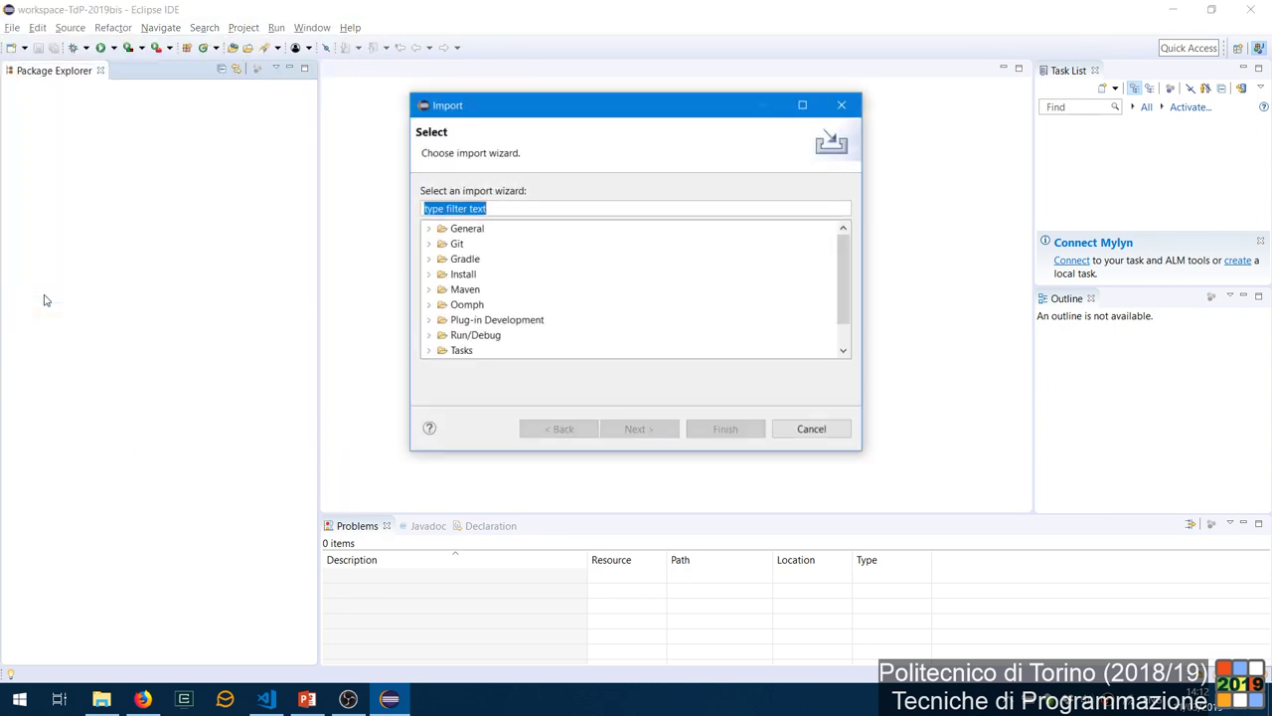
click(845, 102)
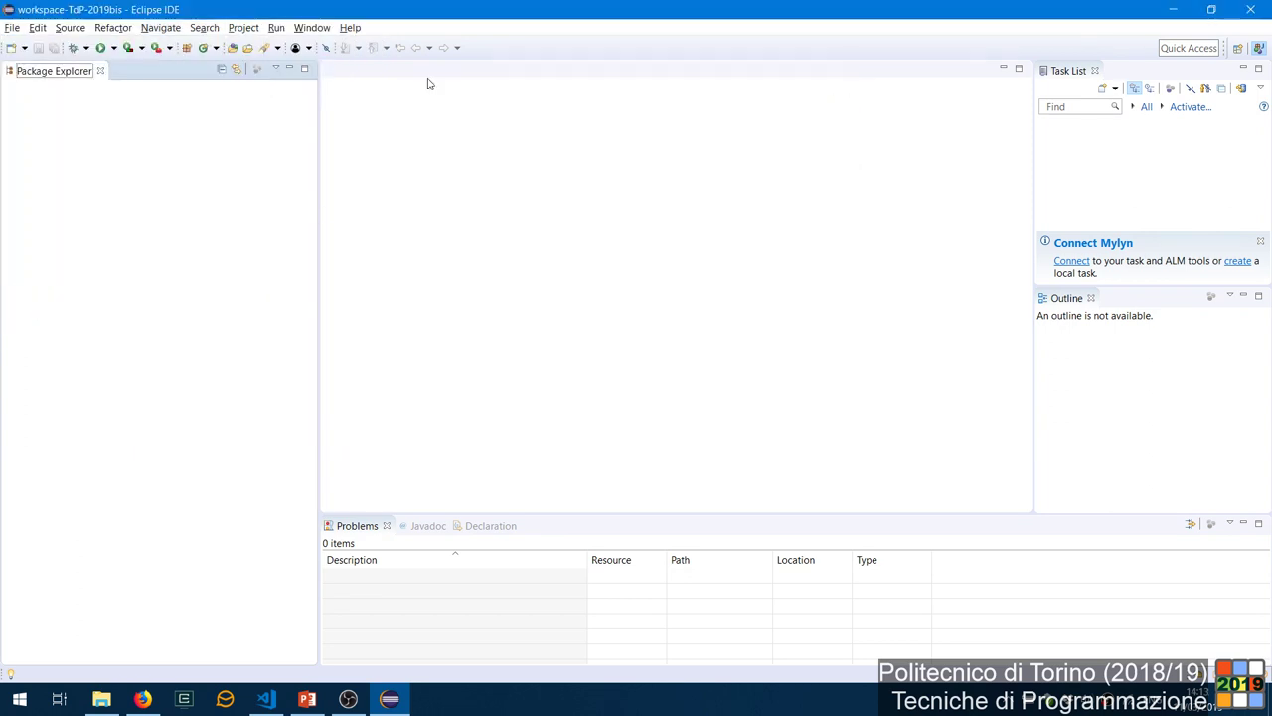
Start importing Projects from Git and choose Clone URI as the repository source.
click(12, 27)
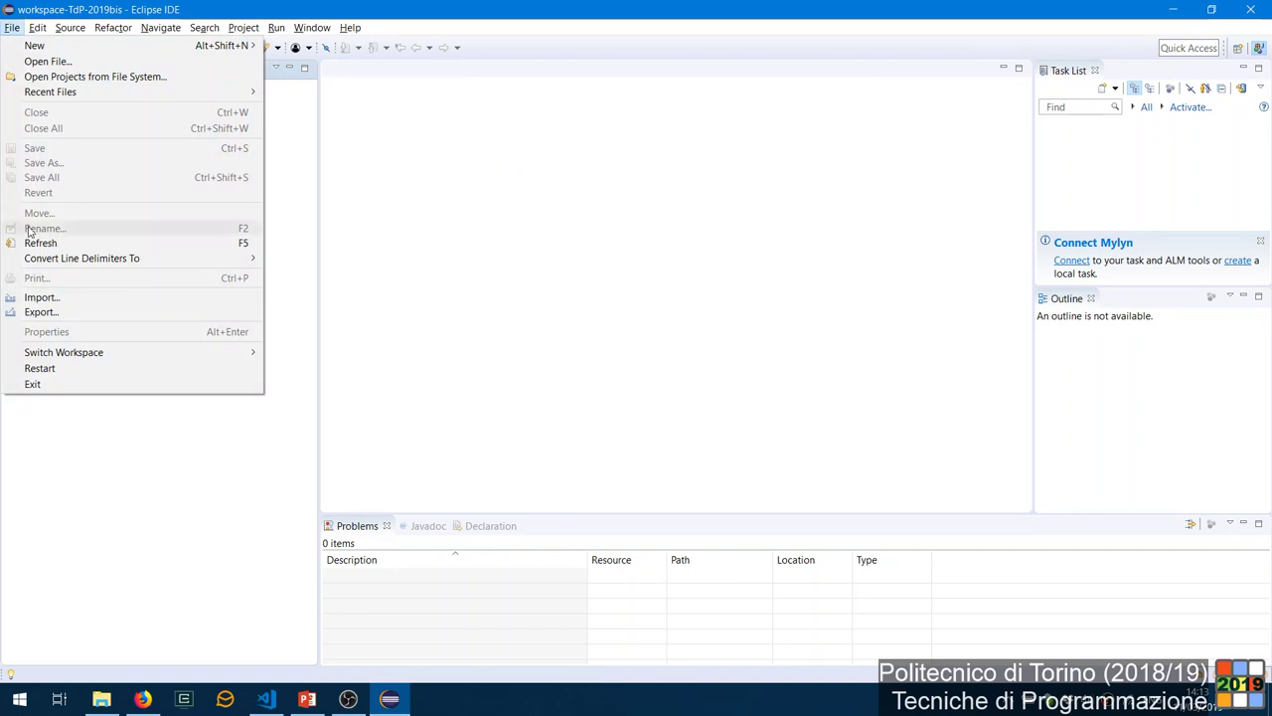
click(30, 300)
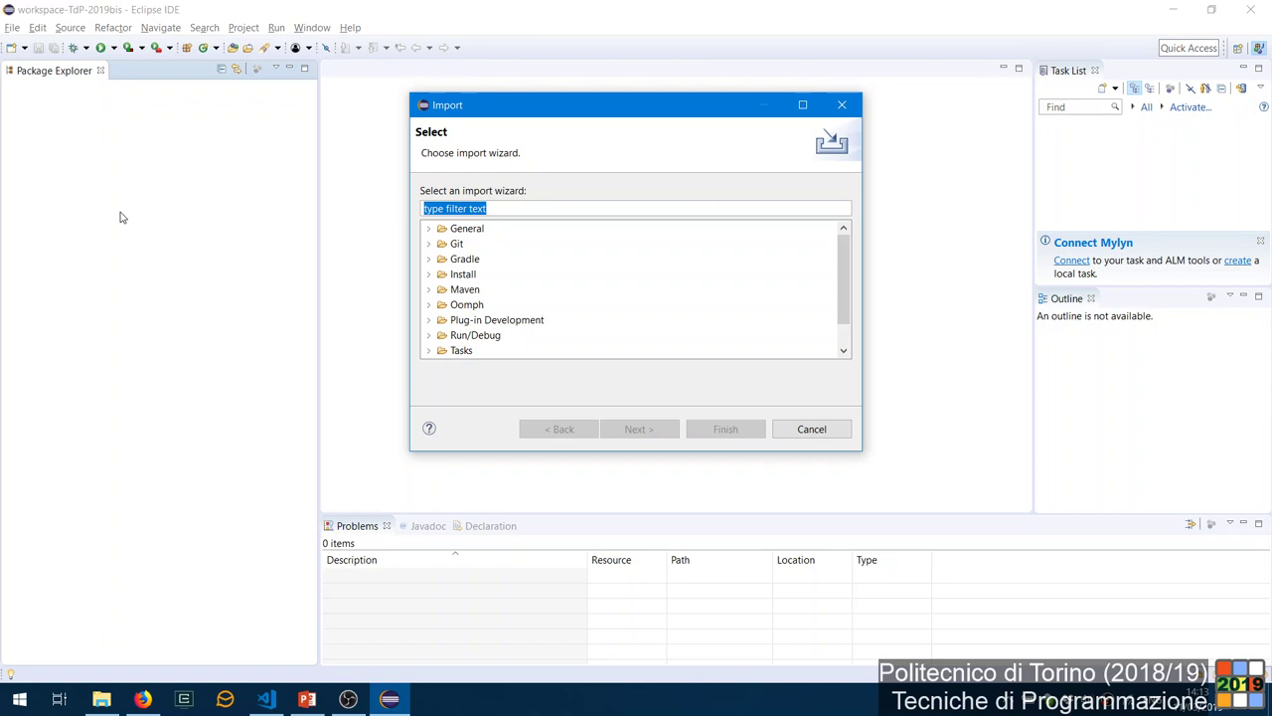
click(429, 247)
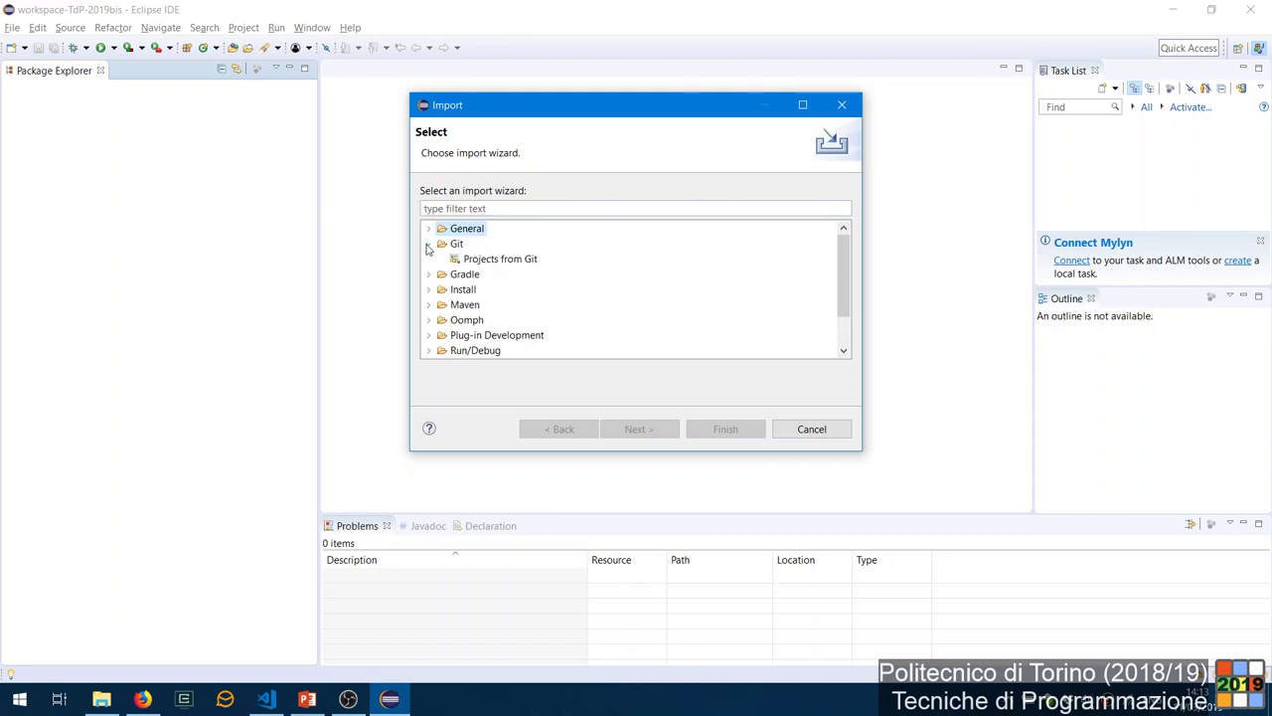
click(487, 262)
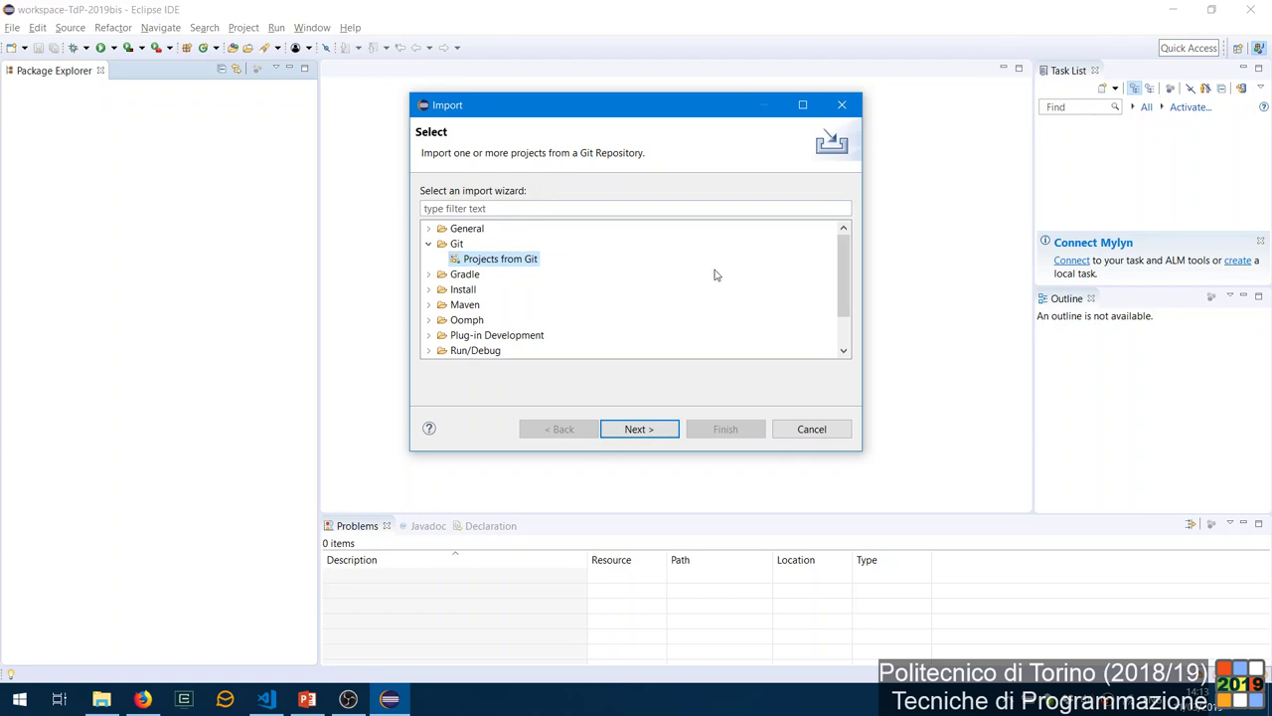
click(649, 430)
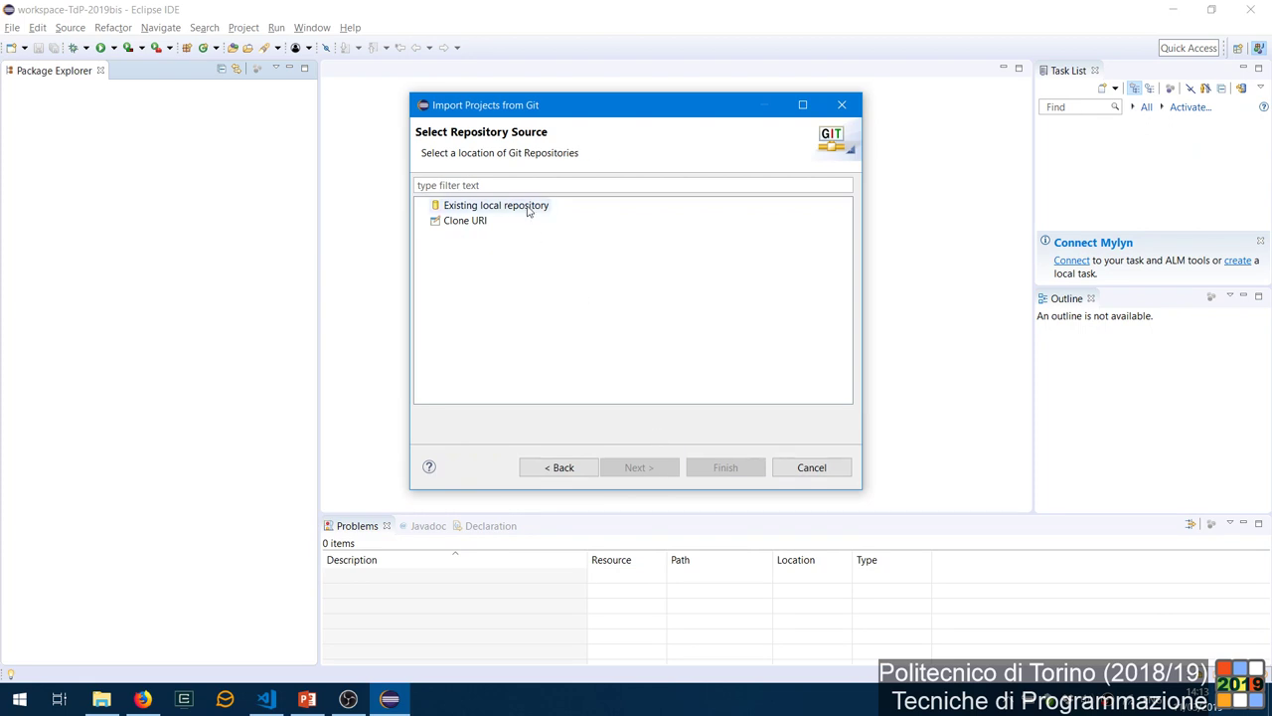
click(465, 222)
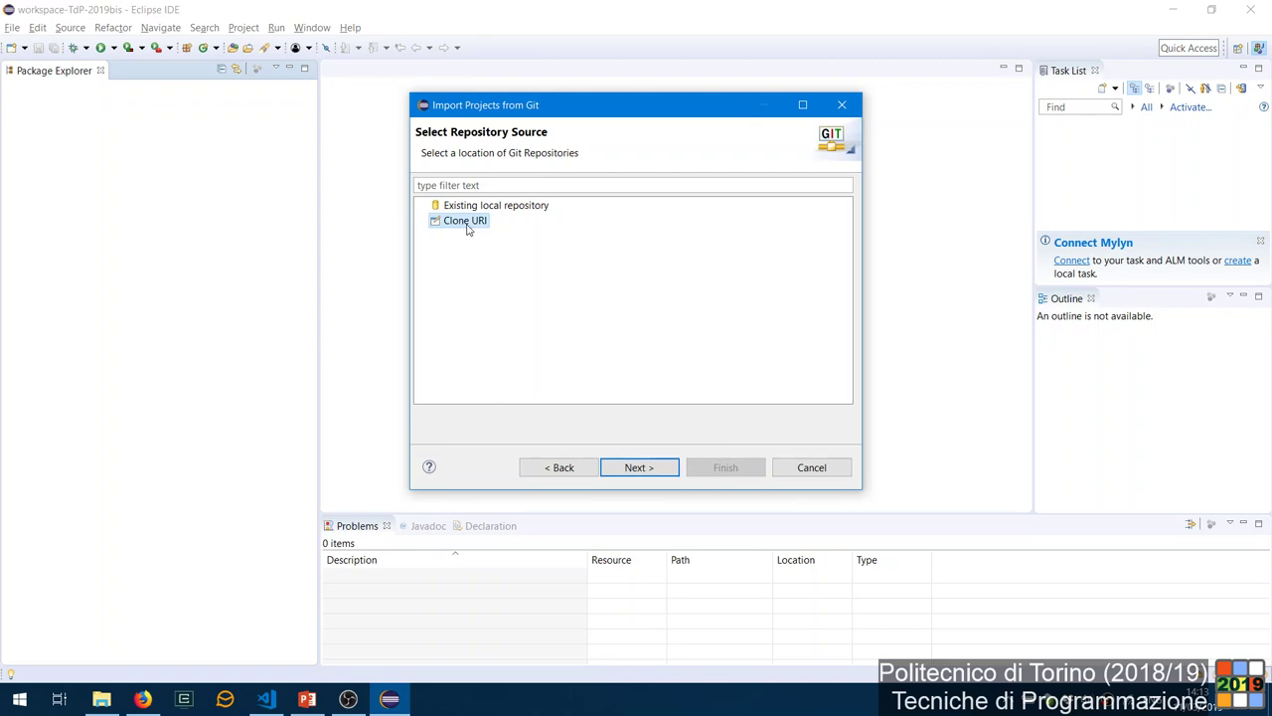
Copy the fork's HTTPS clone URL again in Firefox and go back to the Eclipse import wizard.
key(alt+Tab)
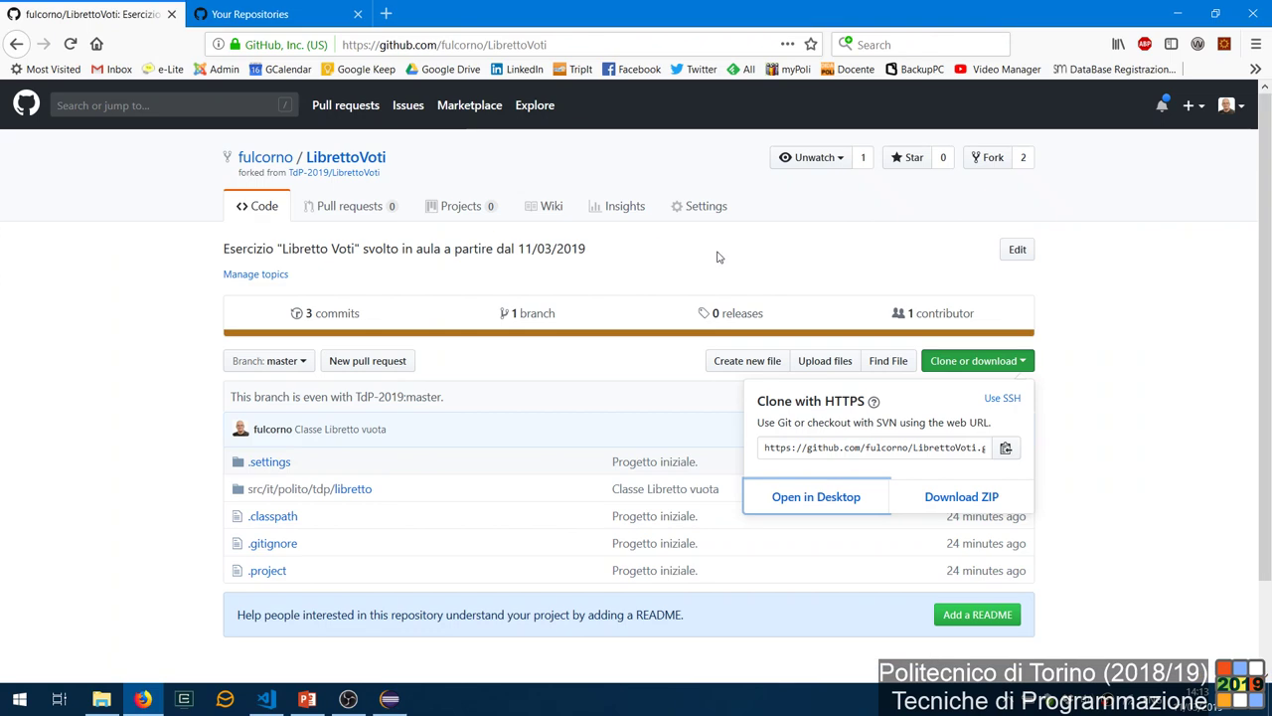
click(1005, 448)
key(alt+Tab)
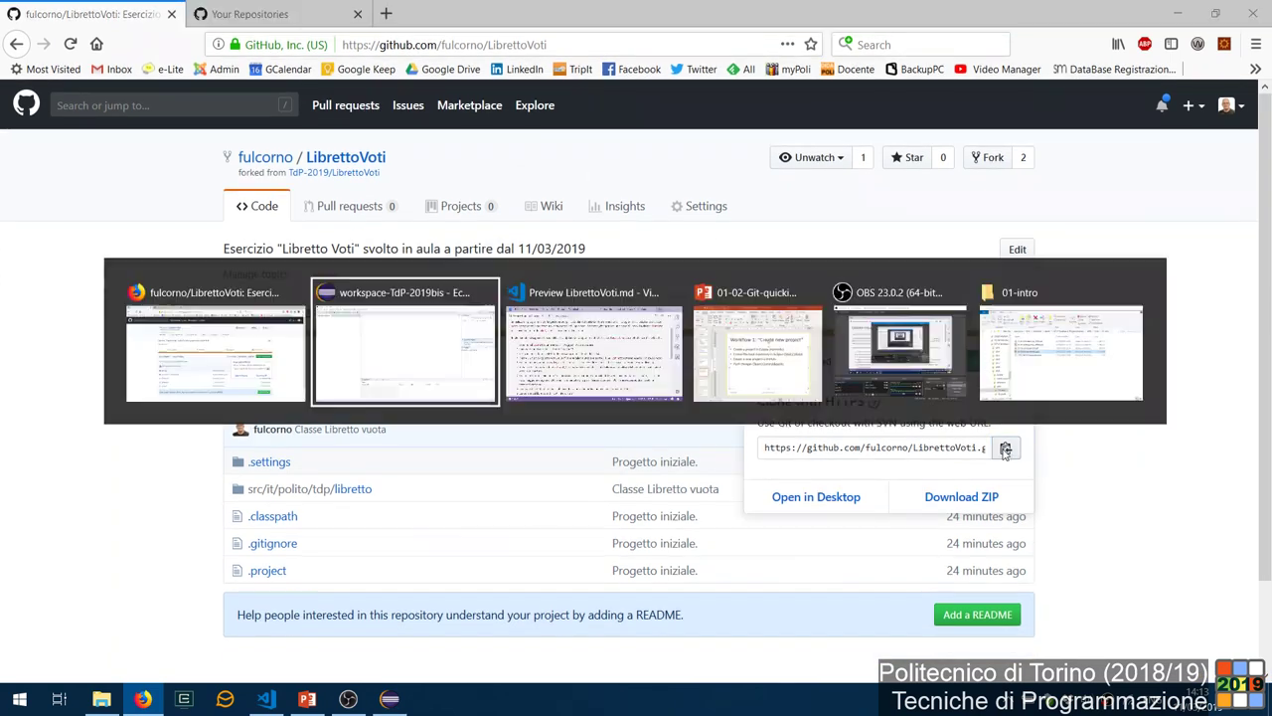
Check the forked LibrettoVoti clone URI in the source repository details and accept it with the stored credentials.
click(639, 467)
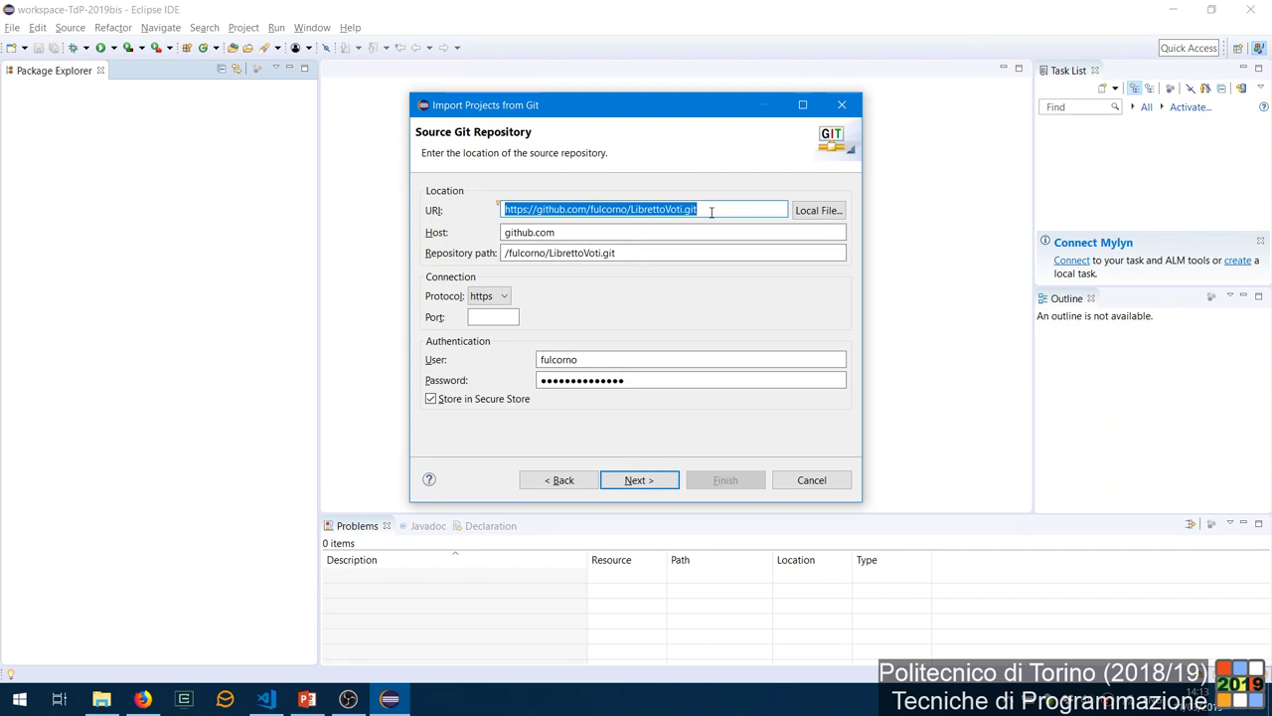
click(616, 210)
double_click(605, 211)
click(605, 211)
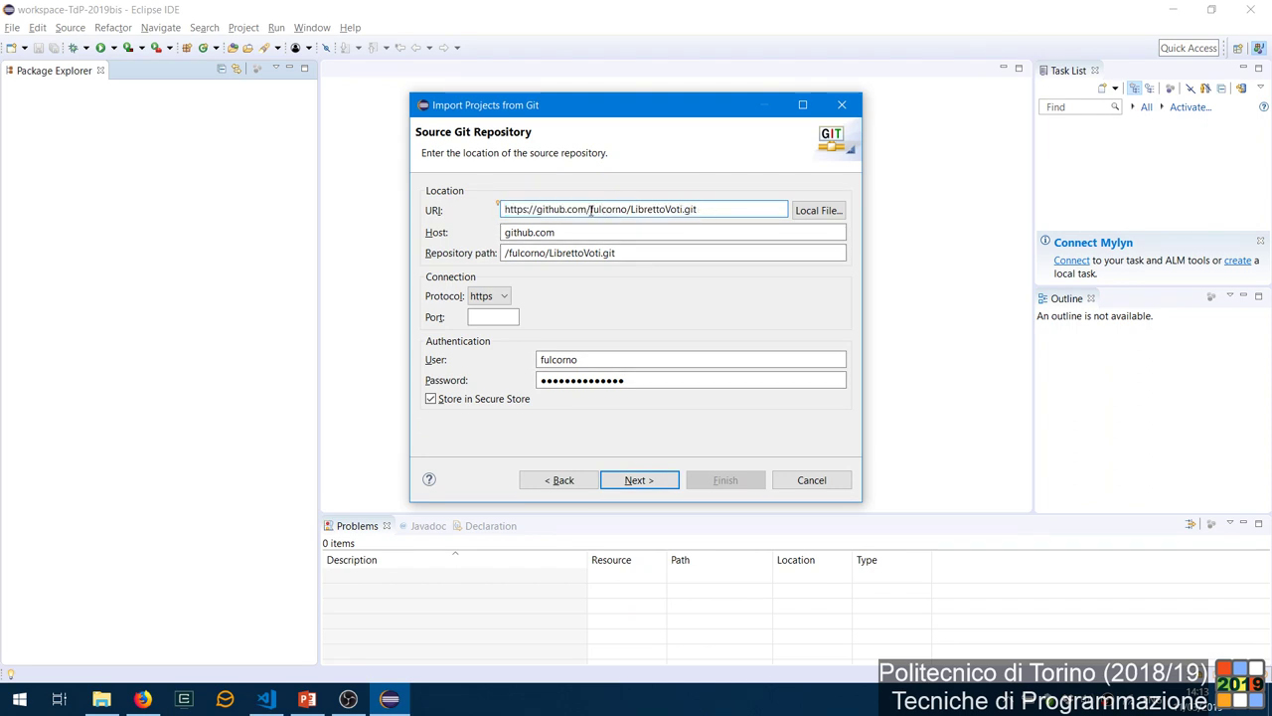
drag(591, 210, 628, 212)
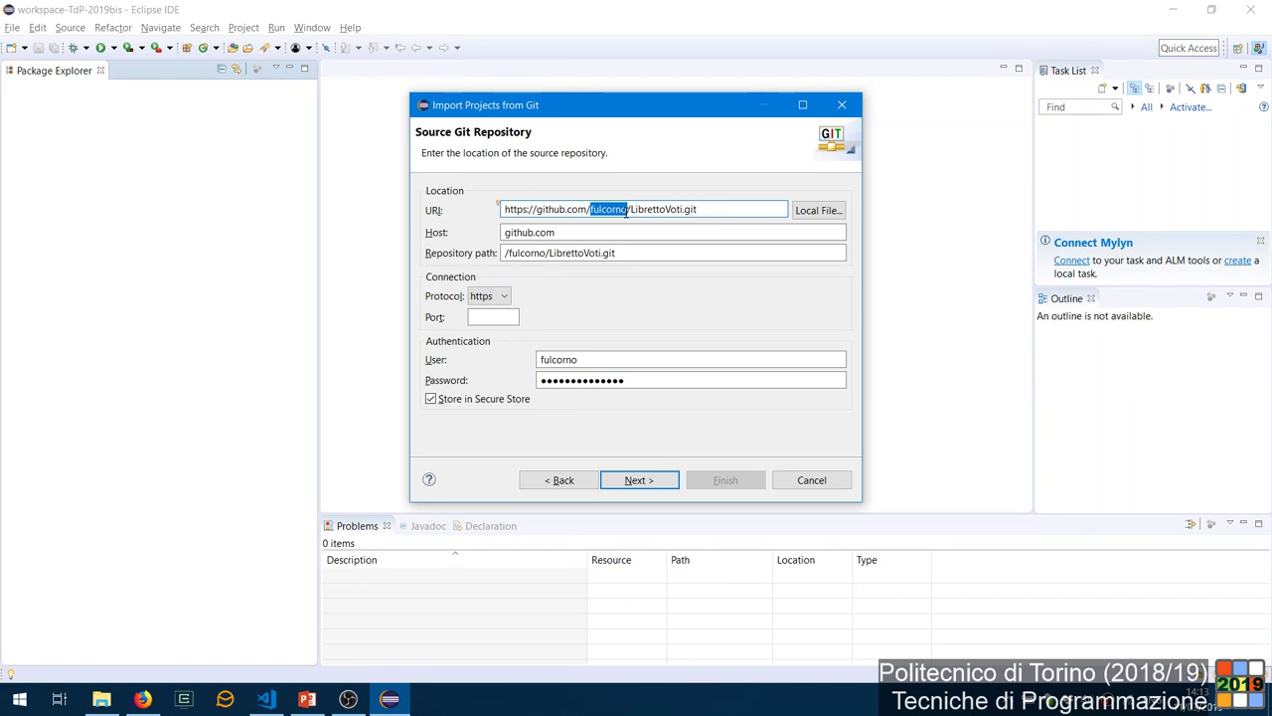
click(624, 211)
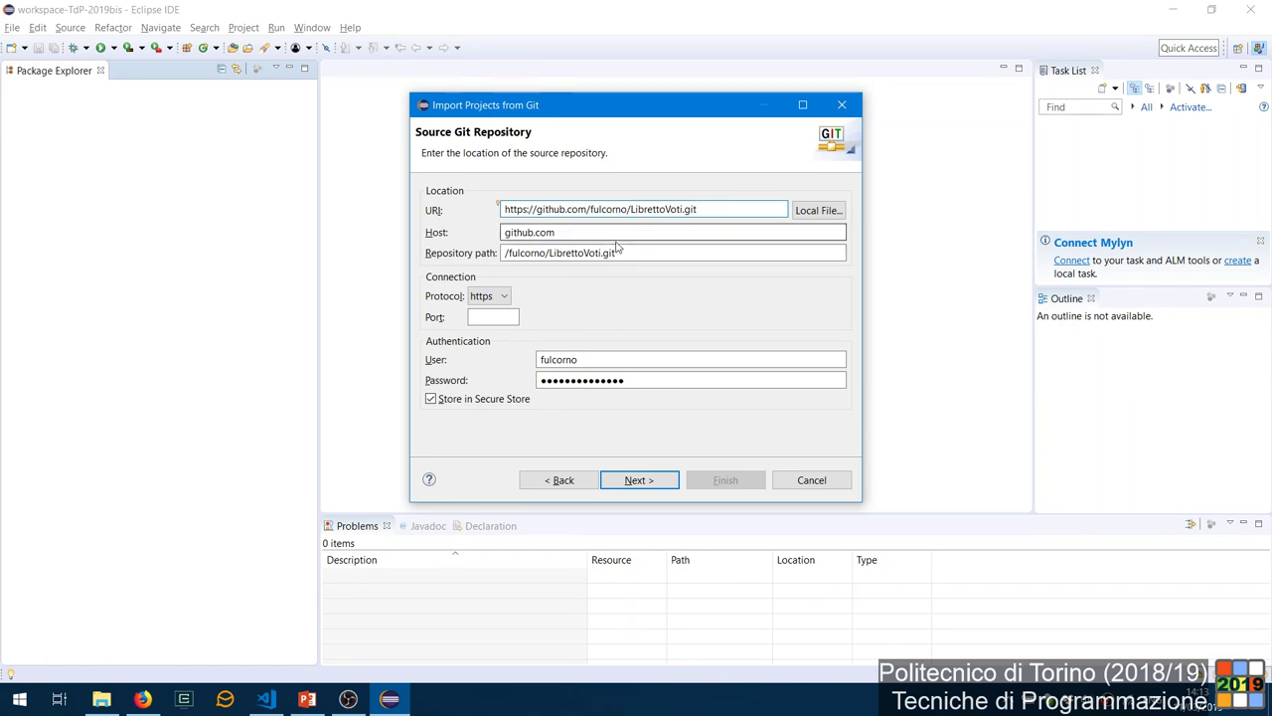
click(637, 479)
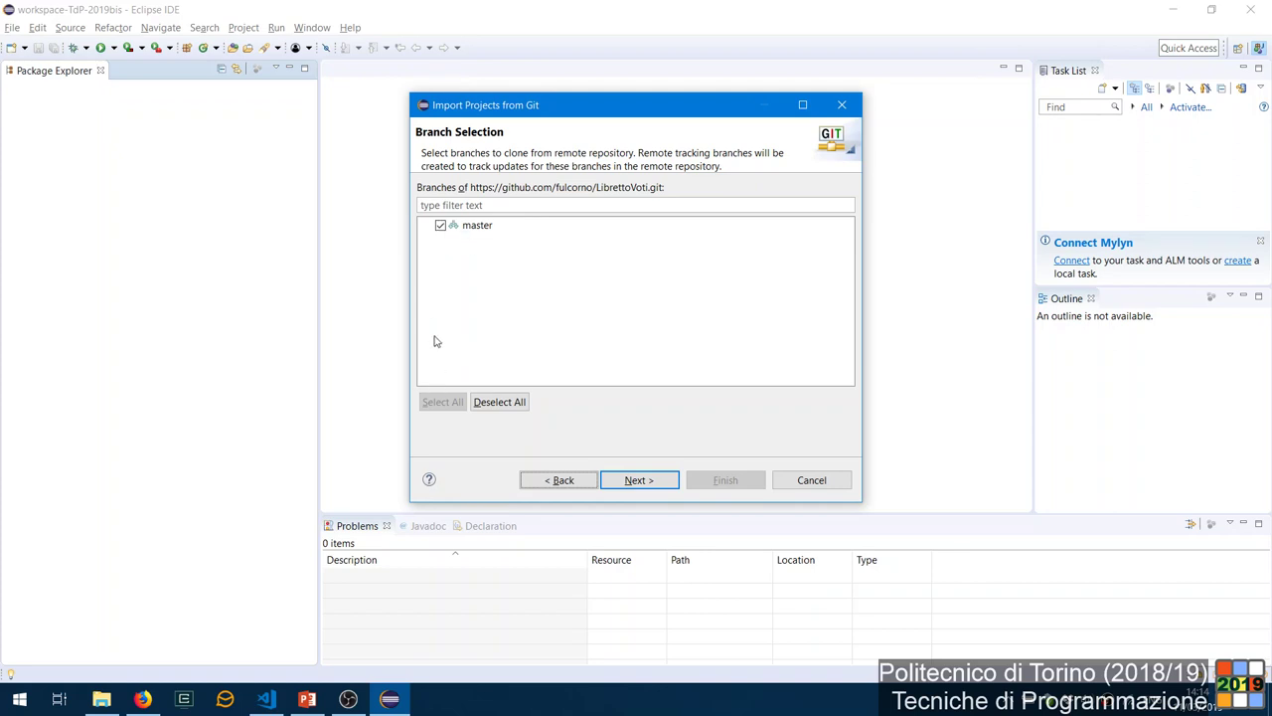
Clone the master branch into the default local directory with remote origin and import the existing Eclipse project LibrettoVoti.
click(654, 482)
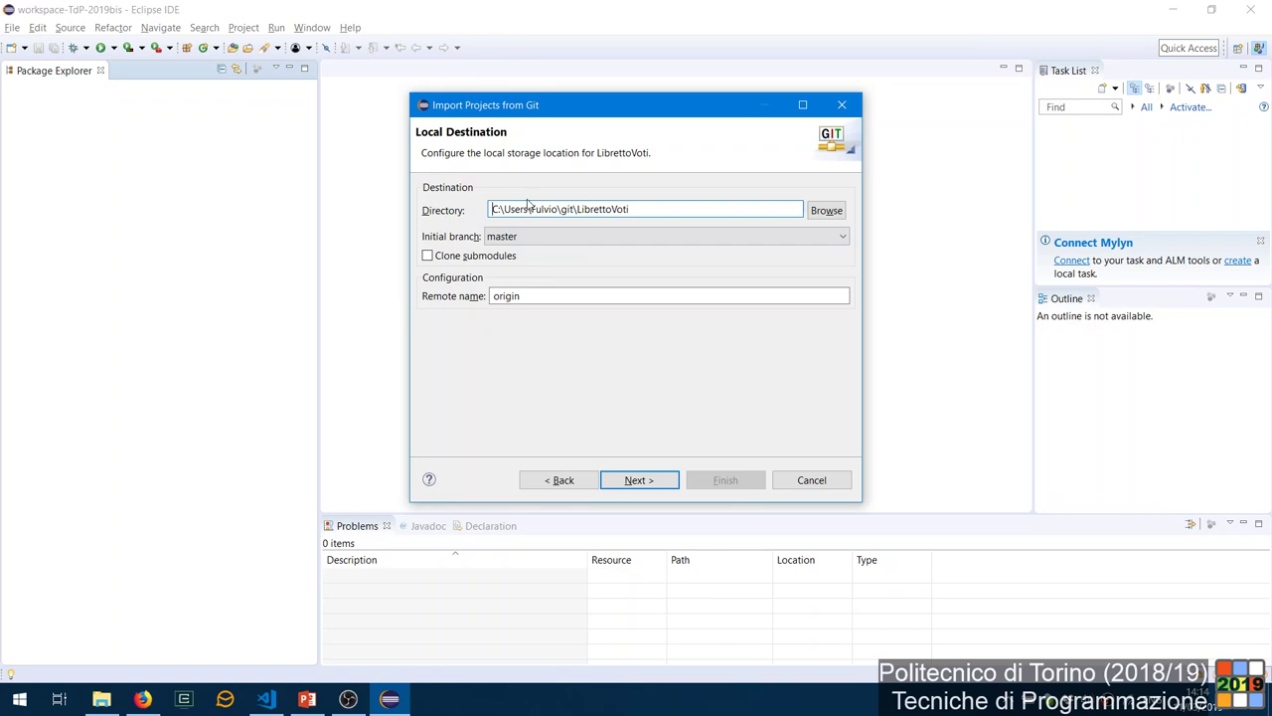
click(656, 482)
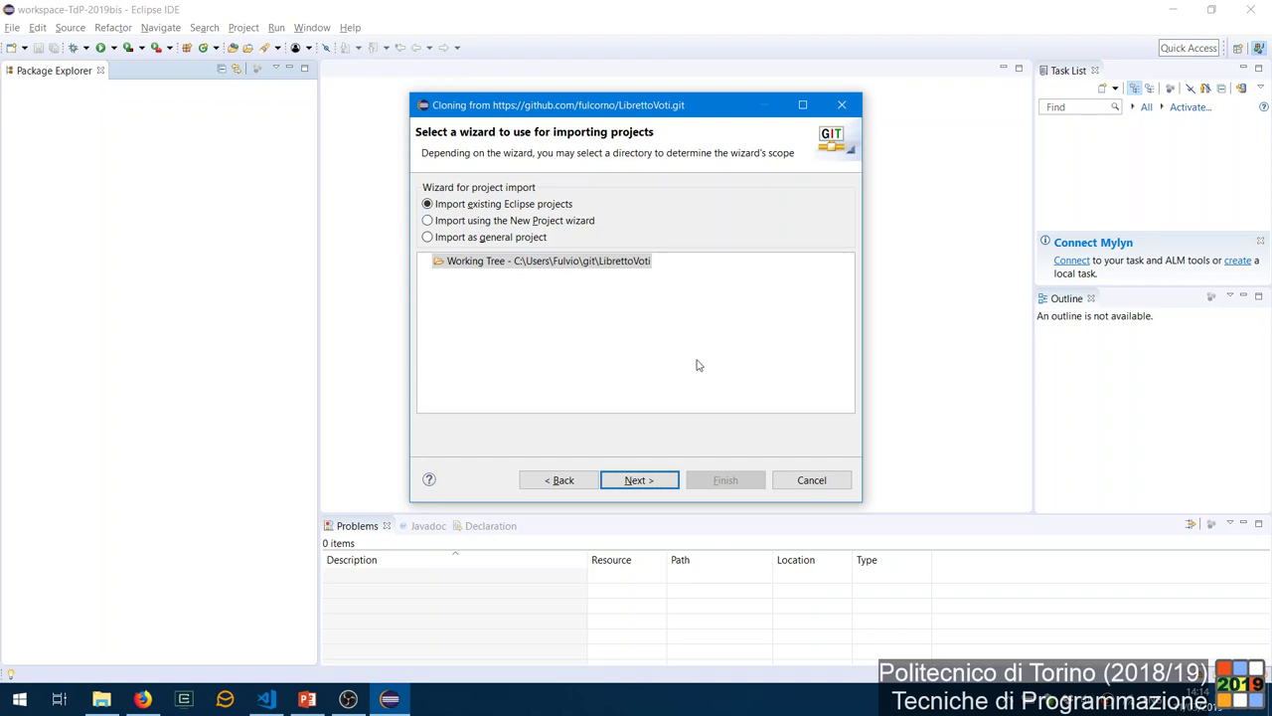
click(637, 480)
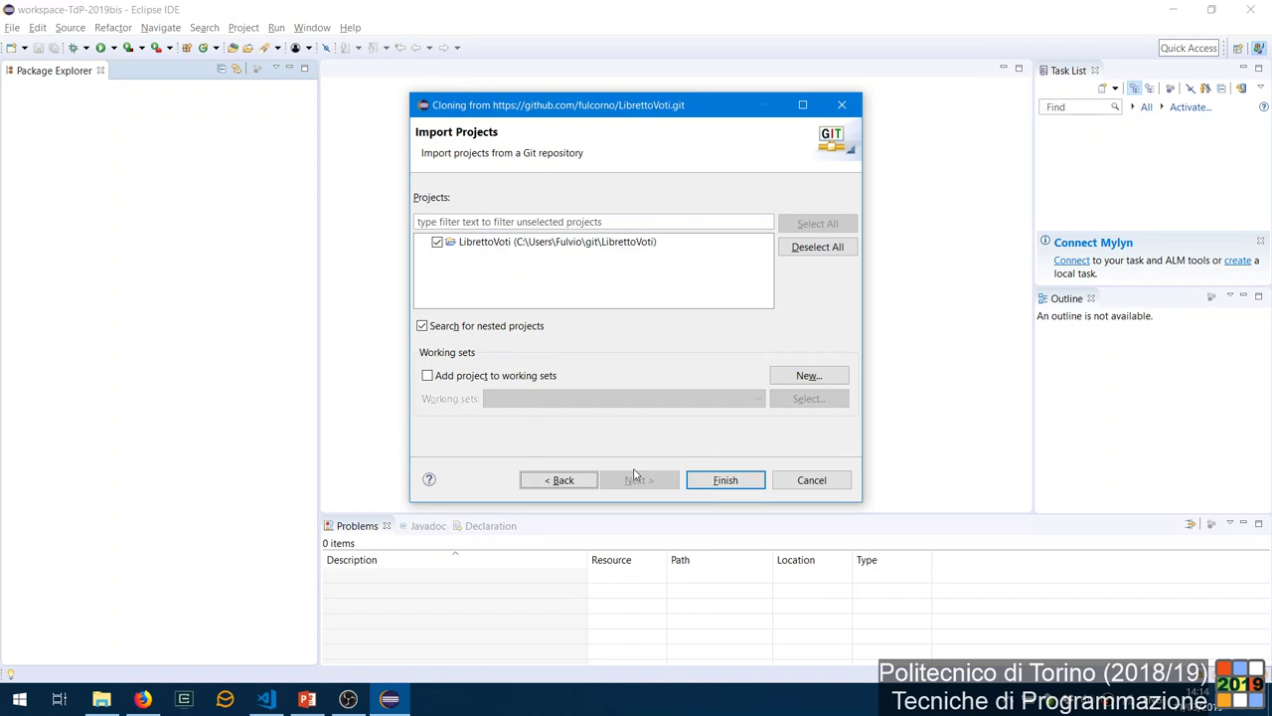
click(709, 475)
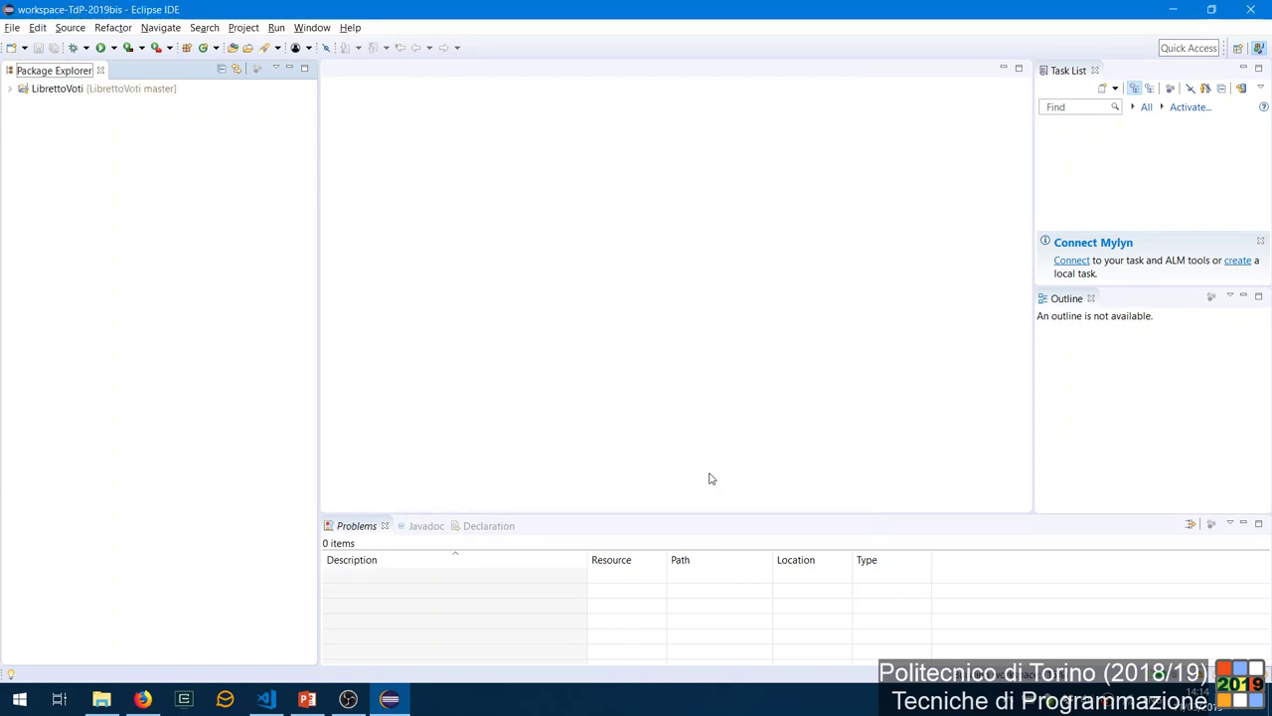
Expand the LibrettoVoti project down to the it.polito.tdp.libretto package in src and open Voto.java.
click(9, 88)
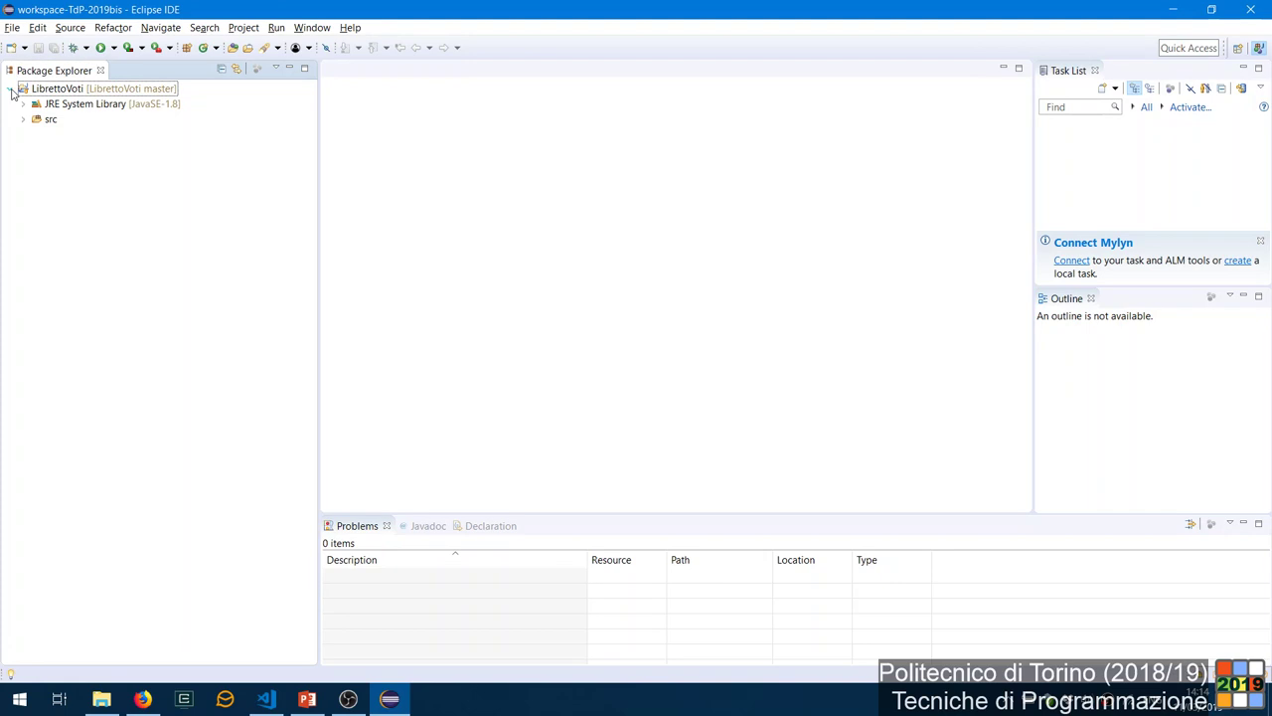
click(24, 120)
click(36, 135)
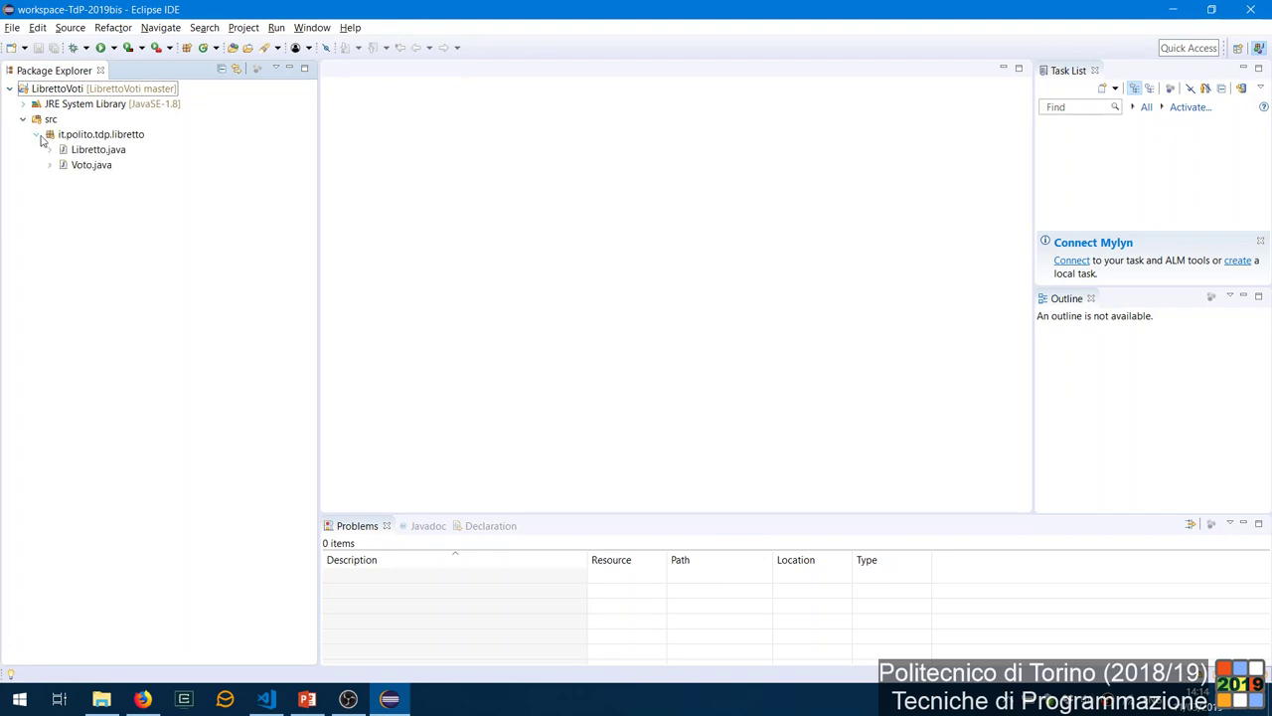
click(75, 166)
double_click(76, 166)
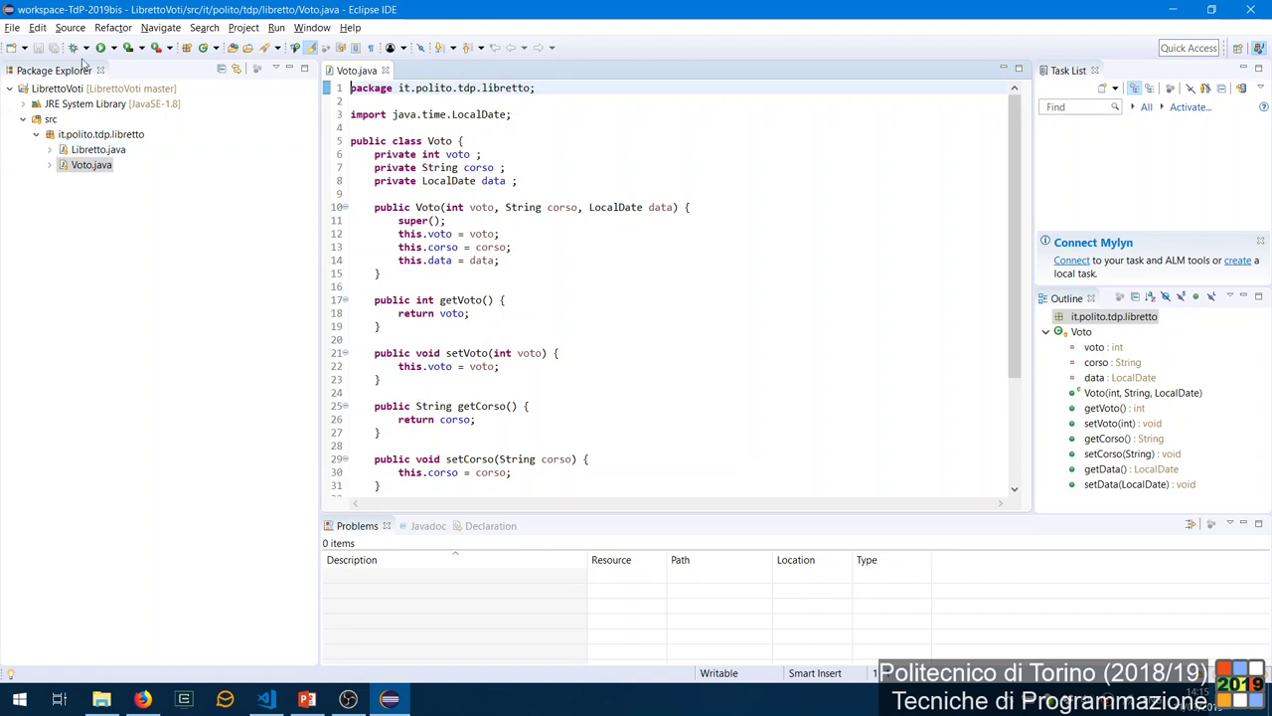
Display the Git team operations available for the LibrettoVoti project.
click(137, 90)
right_click(137, 90)
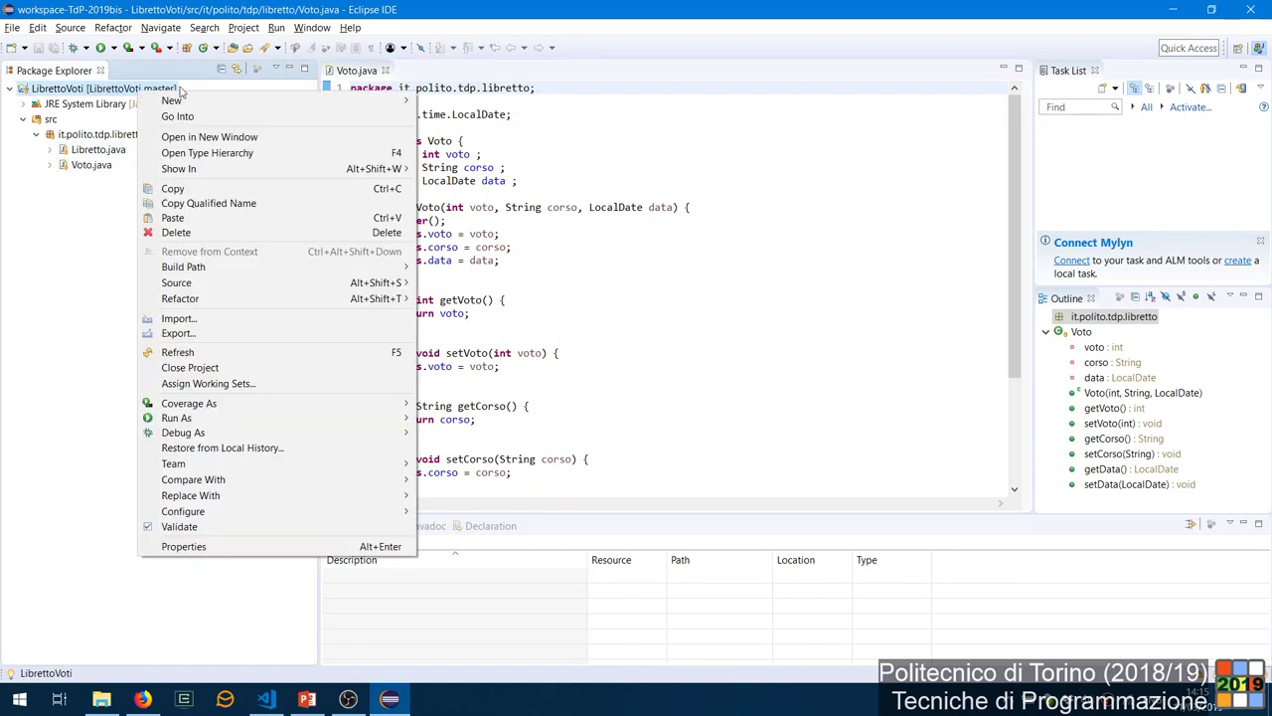
mouse_move(250, 270)
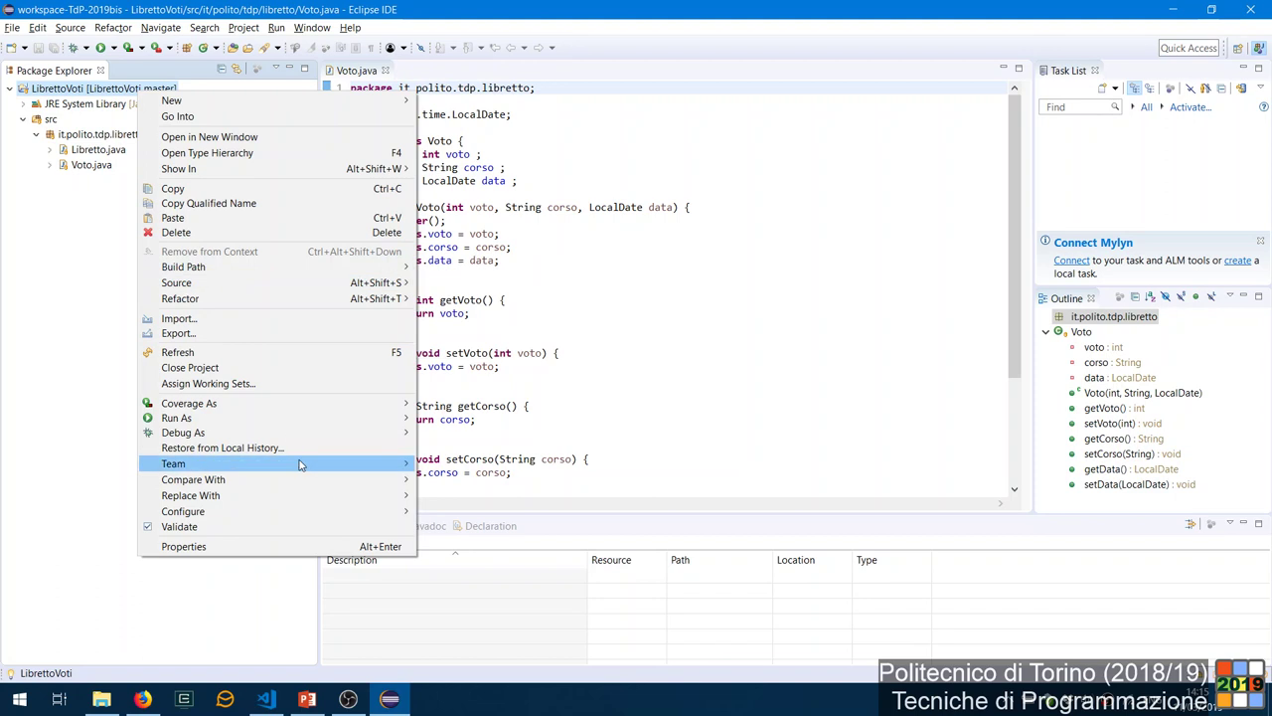
mouse_move(304, 463)
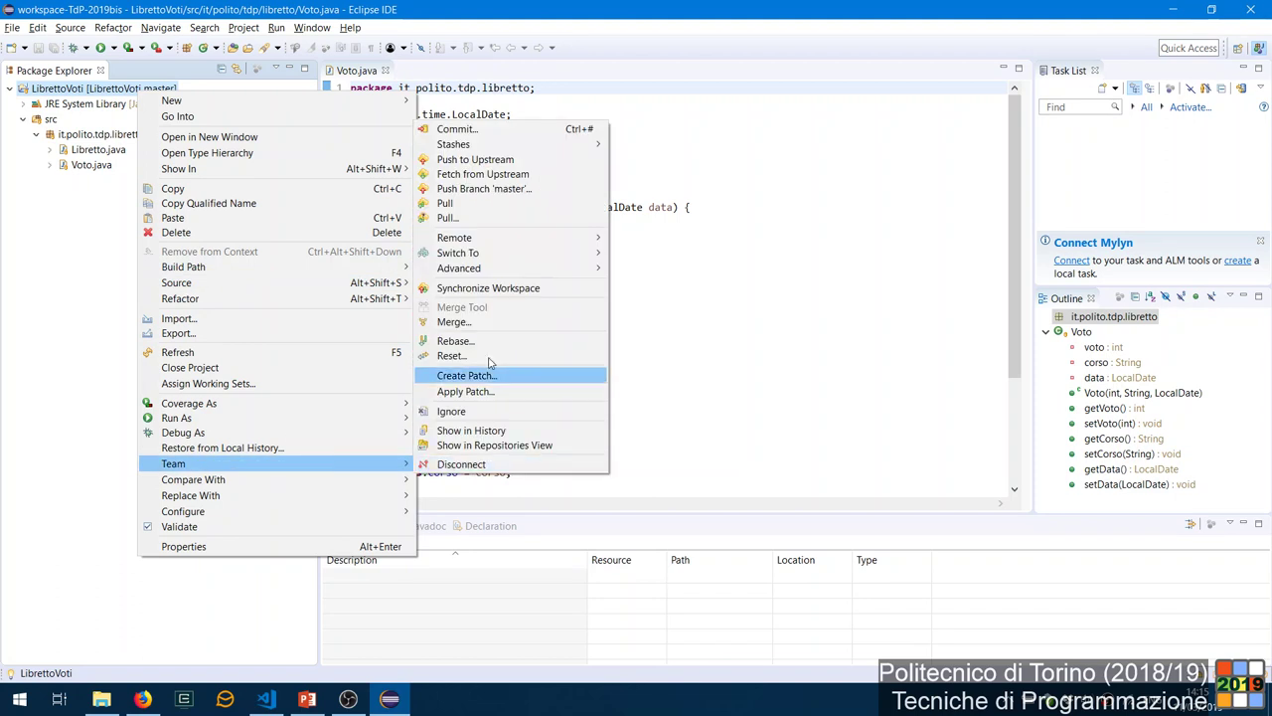